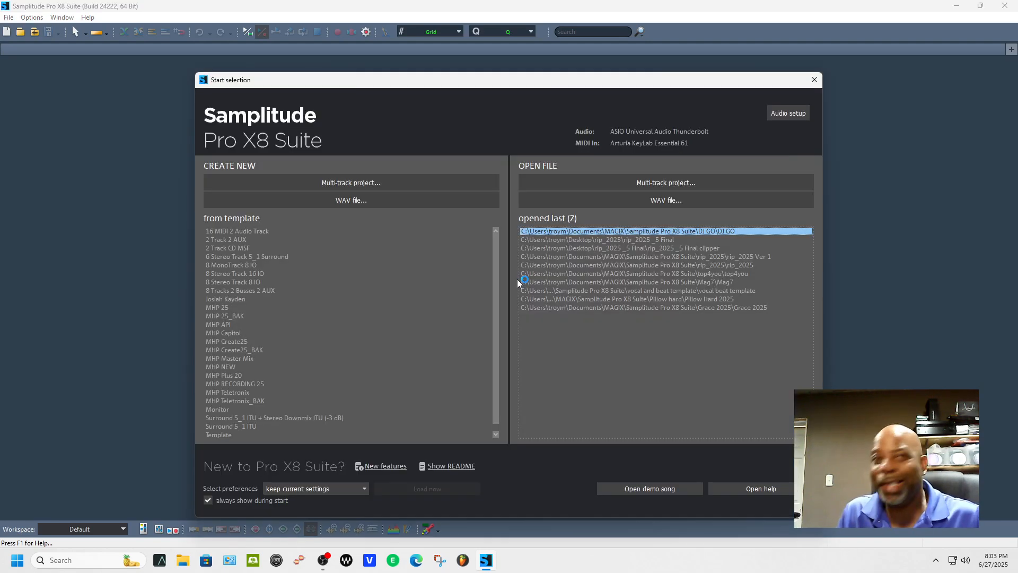
Step: Create a new multi-track project named IDIOT 2025 with the 8 Stereo Track 8 IO template, 44100 Hz and 1 min length
{"action": "left_click", "coordinate": [397, 184]}
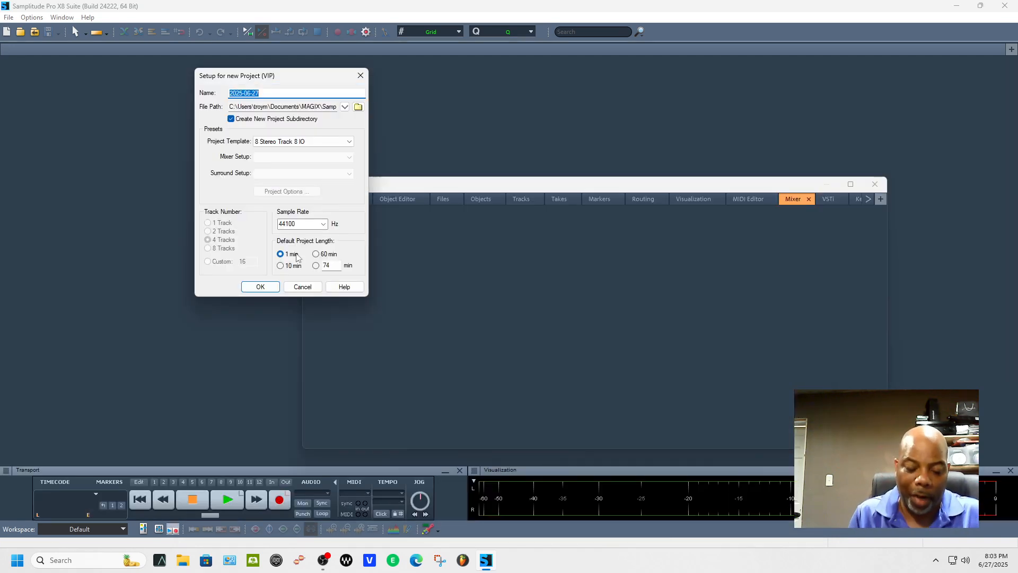
{"action": "key", "text": "BackSpace"}
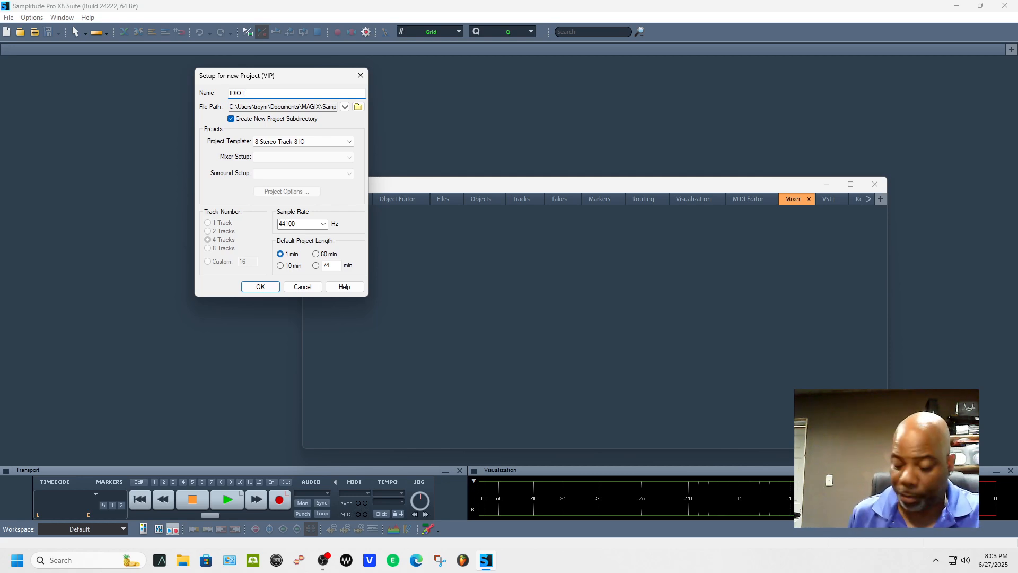
{"action": "key", "text": "Return"}
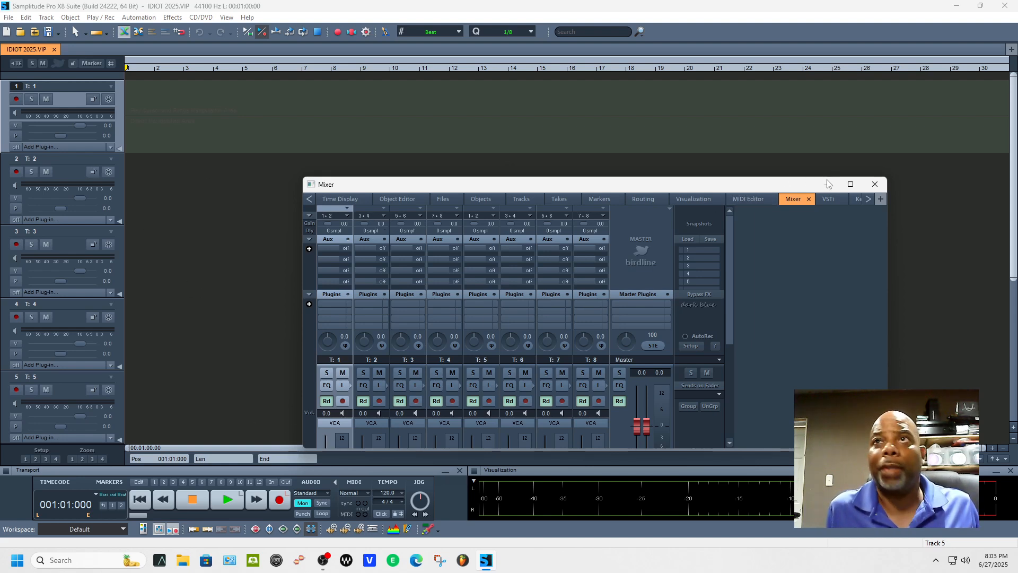
Step: Close the Mixer window and turn on loop playback in the transport
{"action": "left_click", "coordinate": [874, 184]}
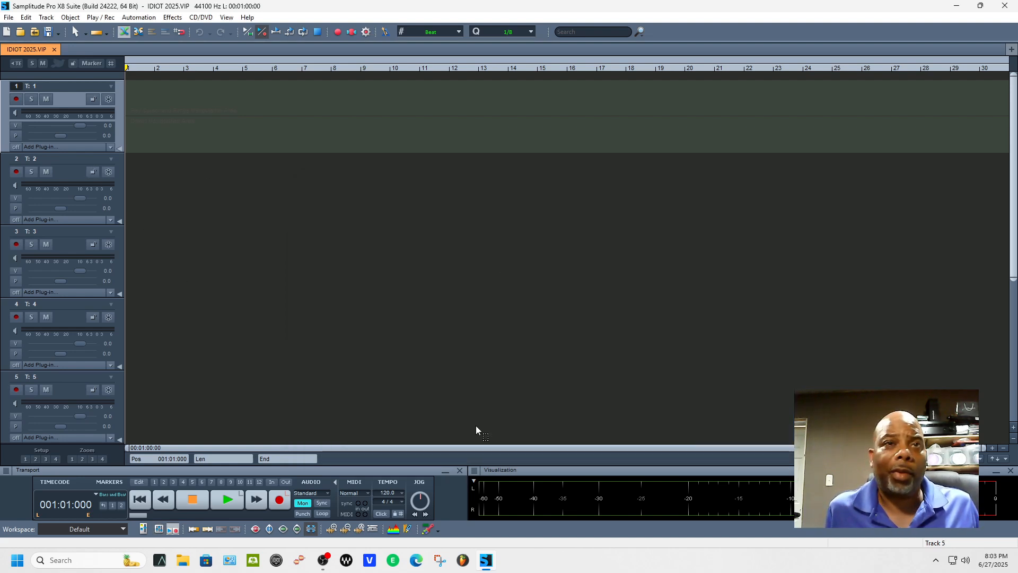
{"action": "left_click", "coordinate": [322, 514]}
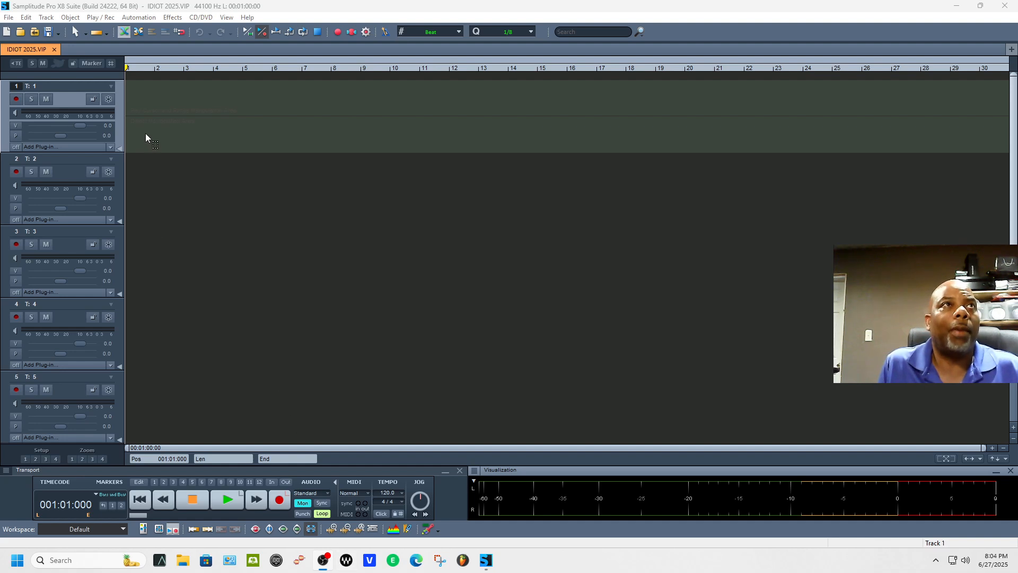
Step: Show the File Manager to browse the drum loop files
{"action": "left_click", "coordinate": [139, 18]}
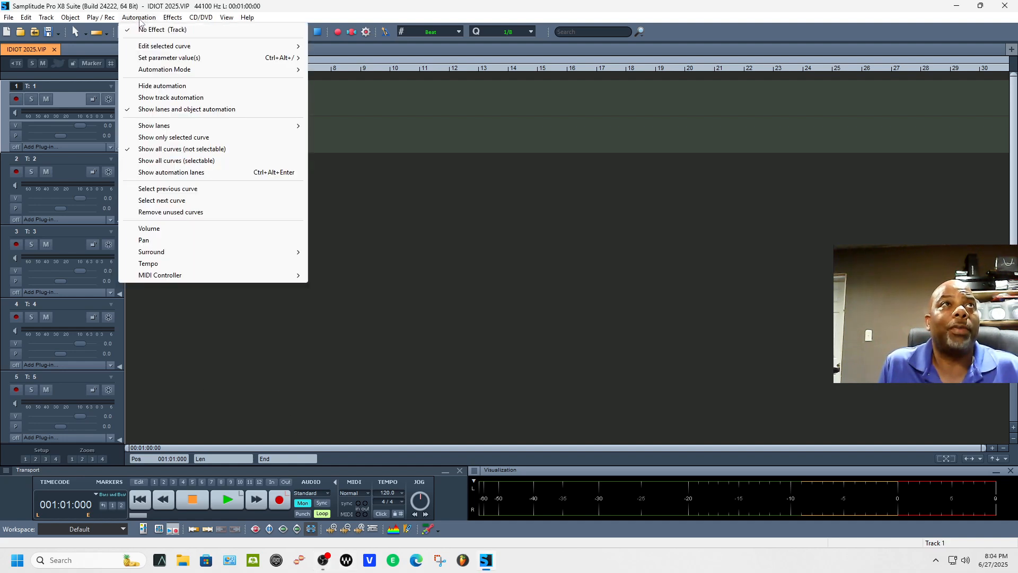
{"action": "mouse_move", "coordinate": [182, 22]}
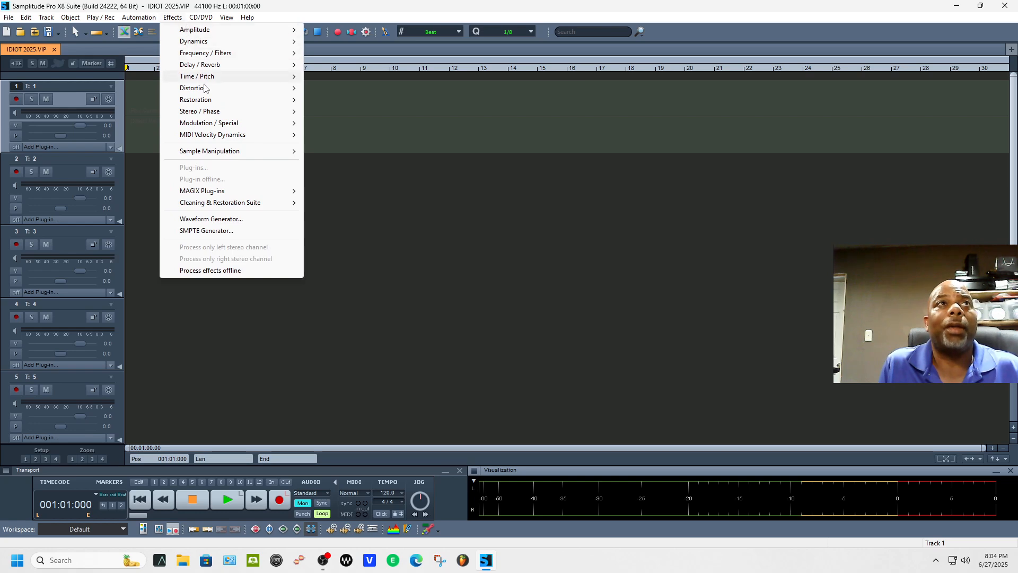
{"action": "mouse_move", "coordinate": [225, 194]}
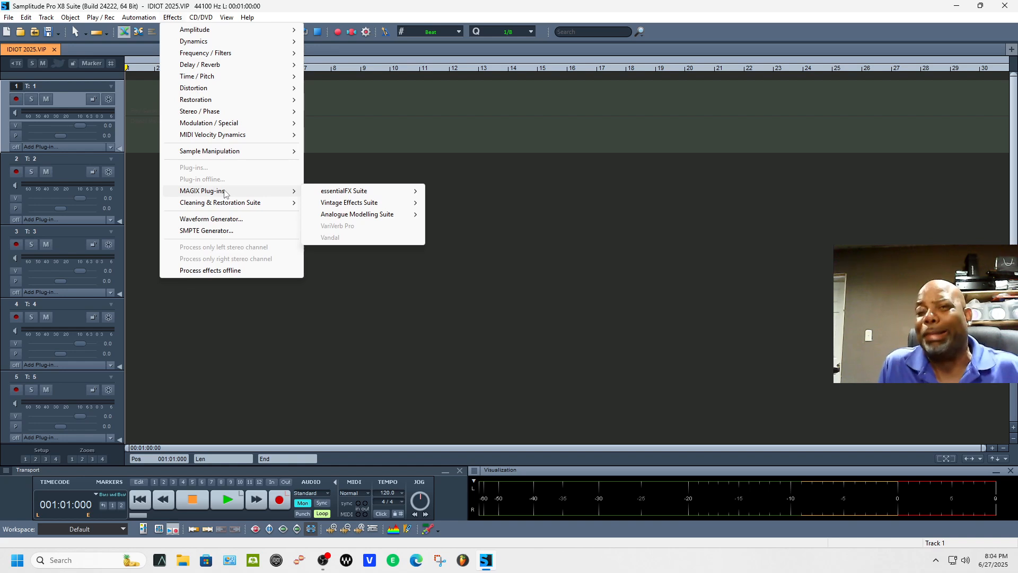
{"action": "mouse_move", "coordinate": [208, 100]}
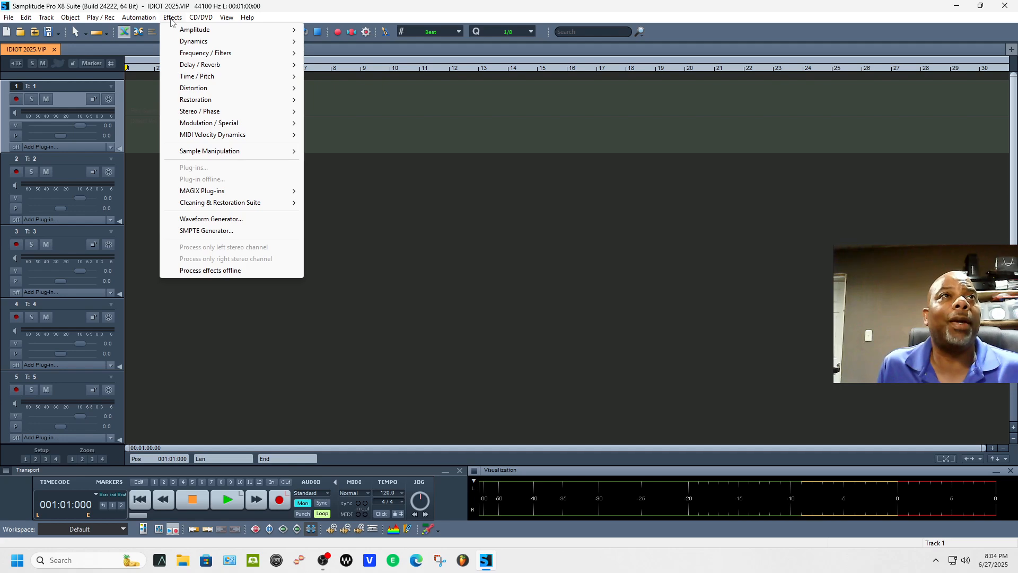
{"action": "mouse_move", "coordinate": [151, 21]}
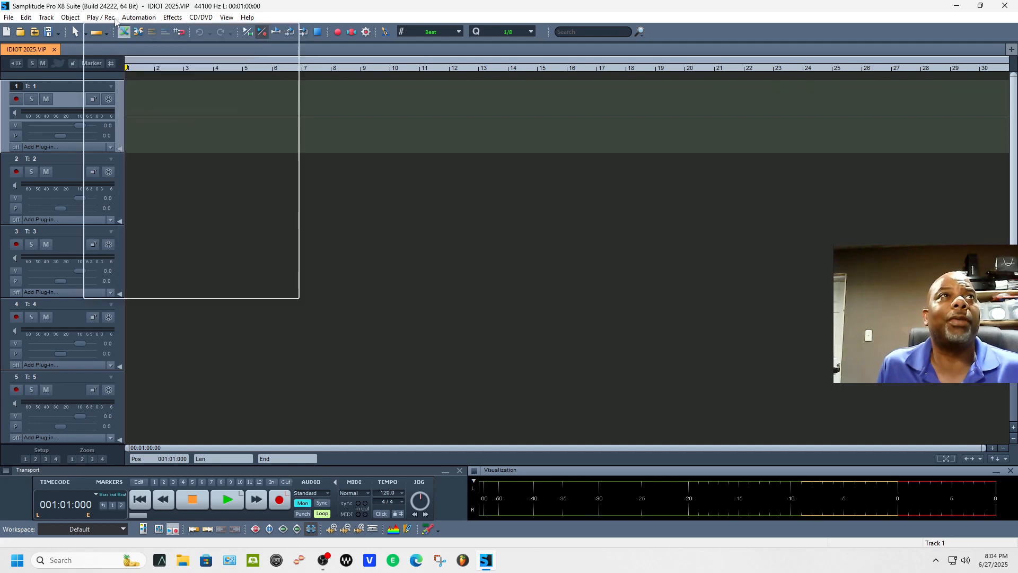
{"action": "mouse_move", "coordinate": [215, 23]}
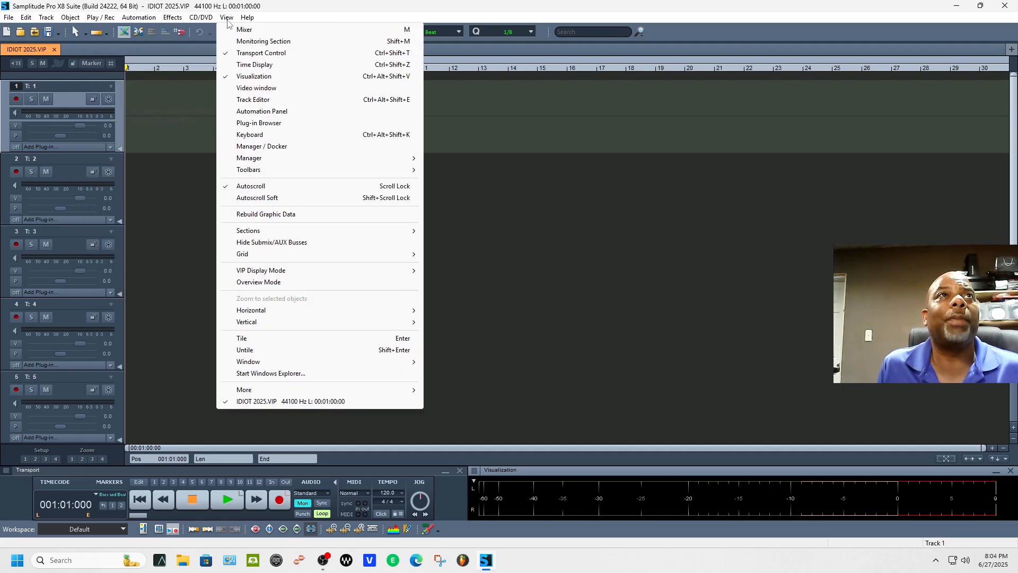
{"action": "mouse_move", "coordinate": [261, 159]}
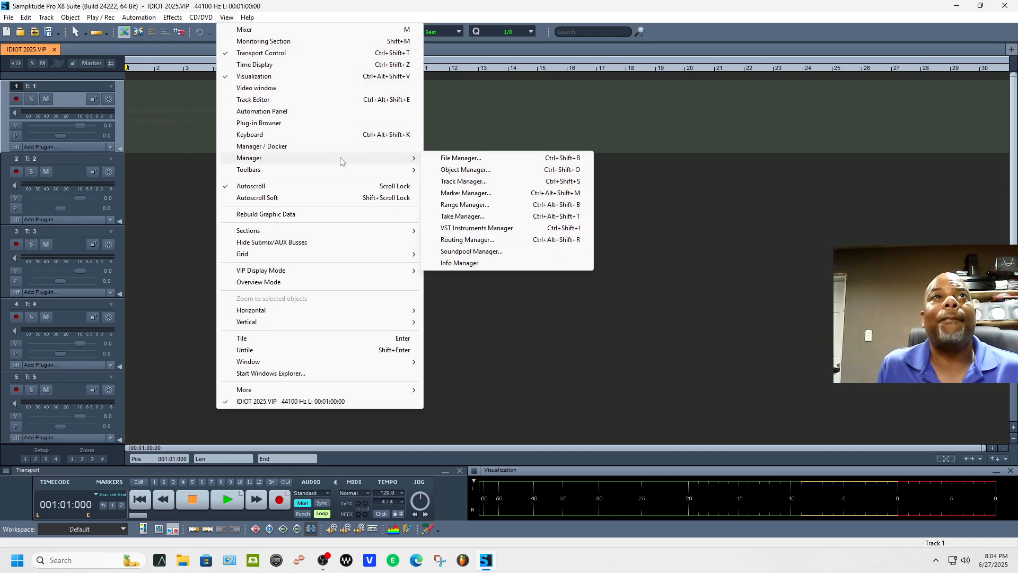
{"action": "left_click", "coordinate": [474, 158]}
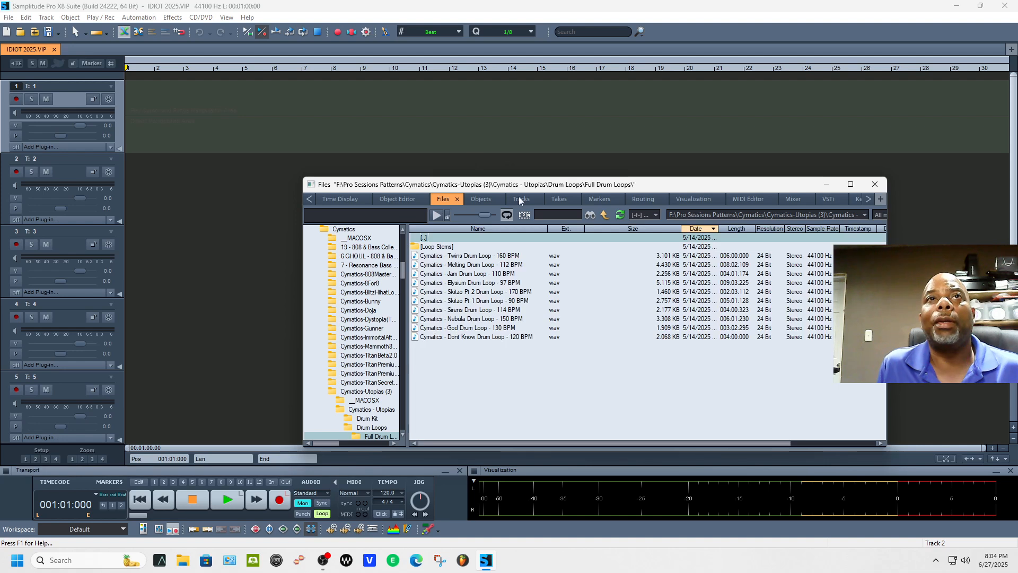
Step: Audition the Cymatics - Melting Drum Loop - 112 BPM file and stop playback
{"action": "left_click", "coordinate": [493, 267]}
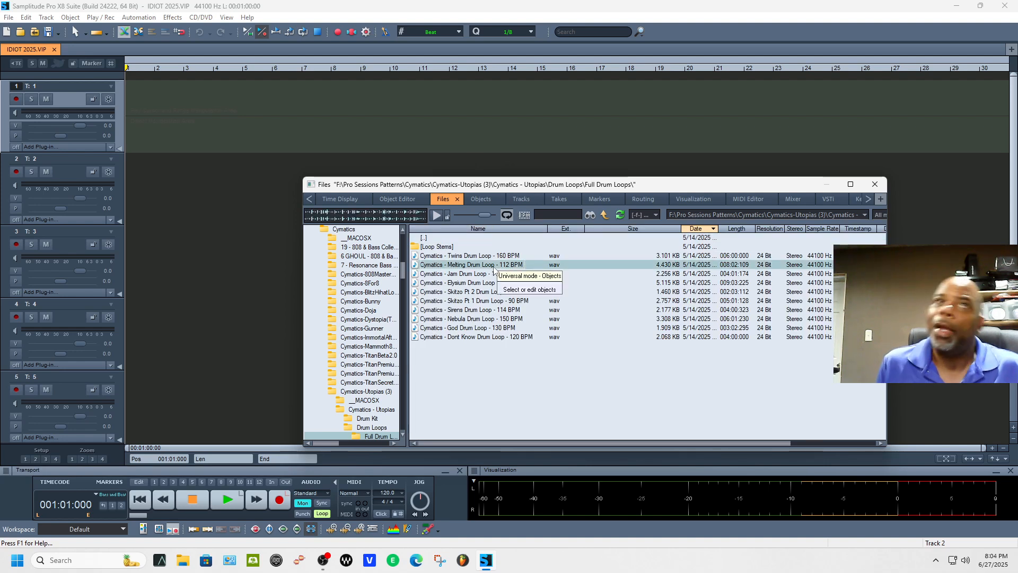
{"action": "left_click", "coordinate": [438, 217]}
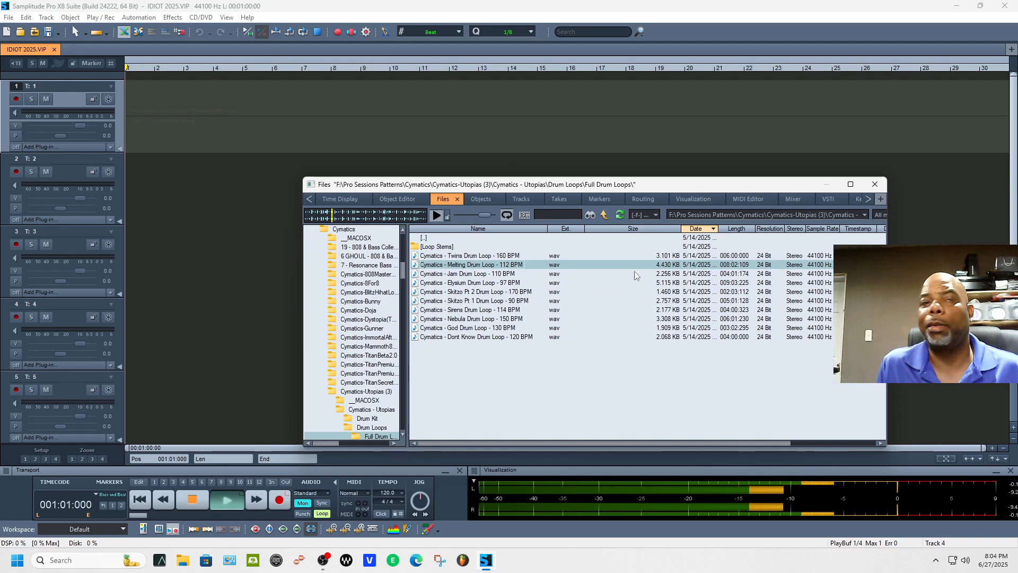
{"action": "left_click", "coordinate": [202, 498]}
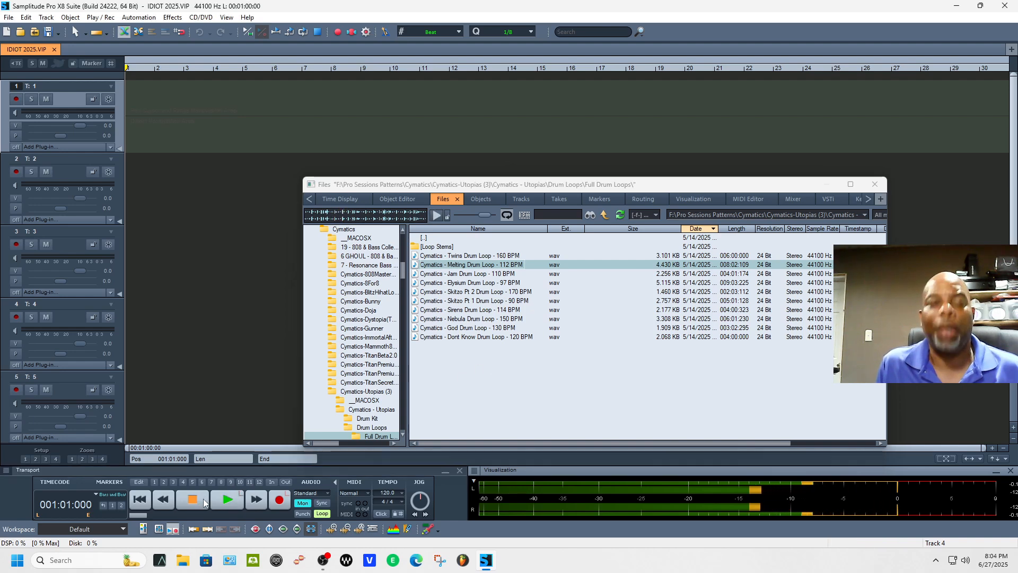
Step: Disable the MON L+MON R, LINE 3+LINE 4 and VIRTUAL 3+VIRTUAL 4 playback devices in the audio device settings and apply
{"action": "left_click", "coordinate": [272, 231]}
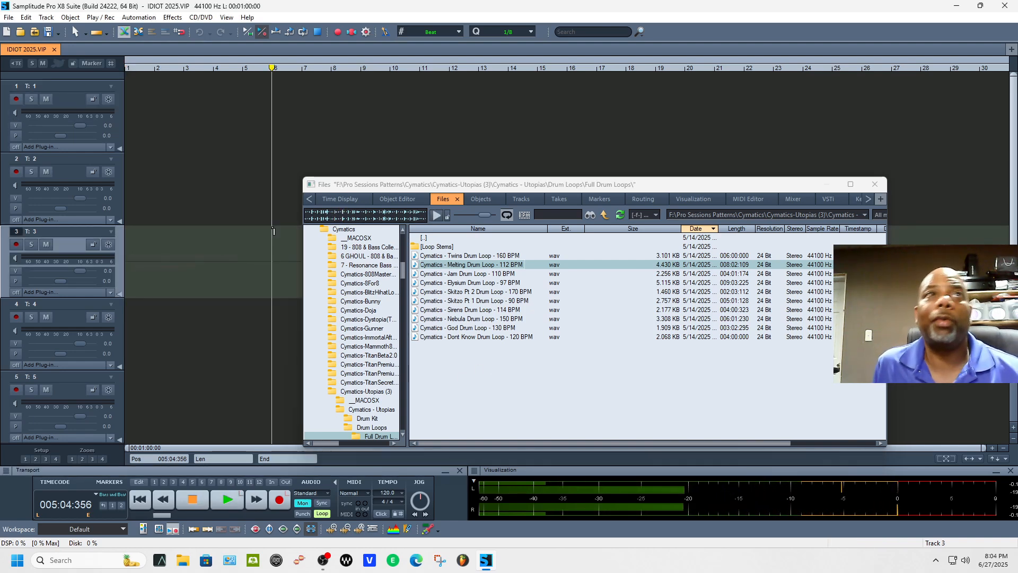
{"action": "key", "text": "i"}
{"action": "left_click", "coordinate": [329, 288]}
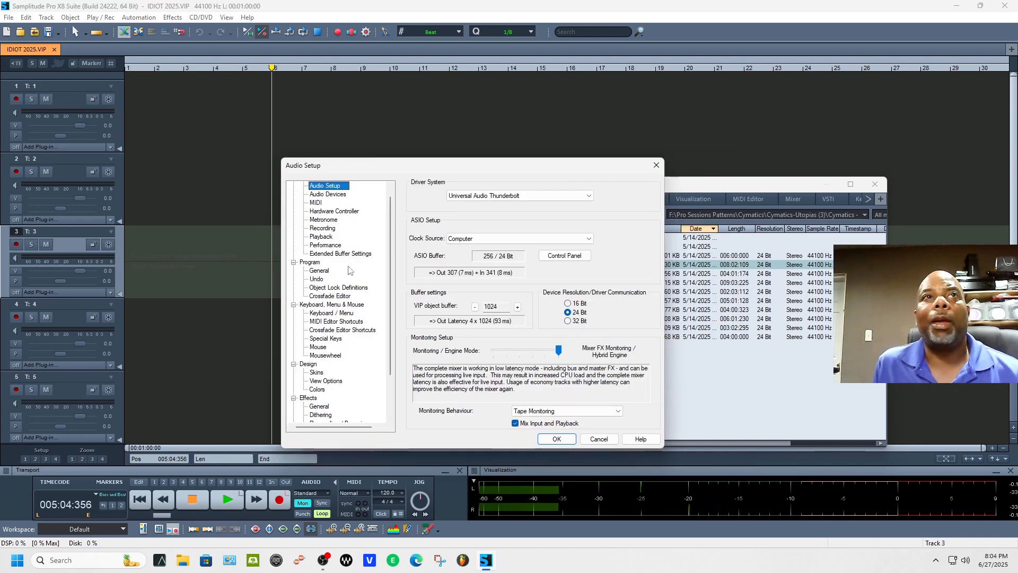
{"action": "left_click", "coordinate": [329, 195]}
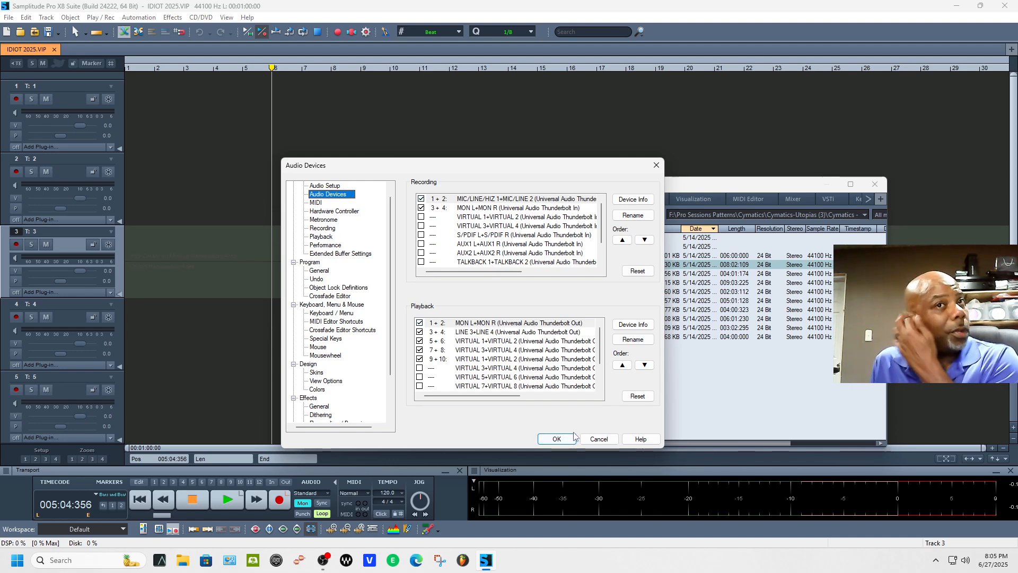
{"action": "left_click", "coordinate": [420, 322]}
{"action": "left_click", "coordinate": [420, 332]}
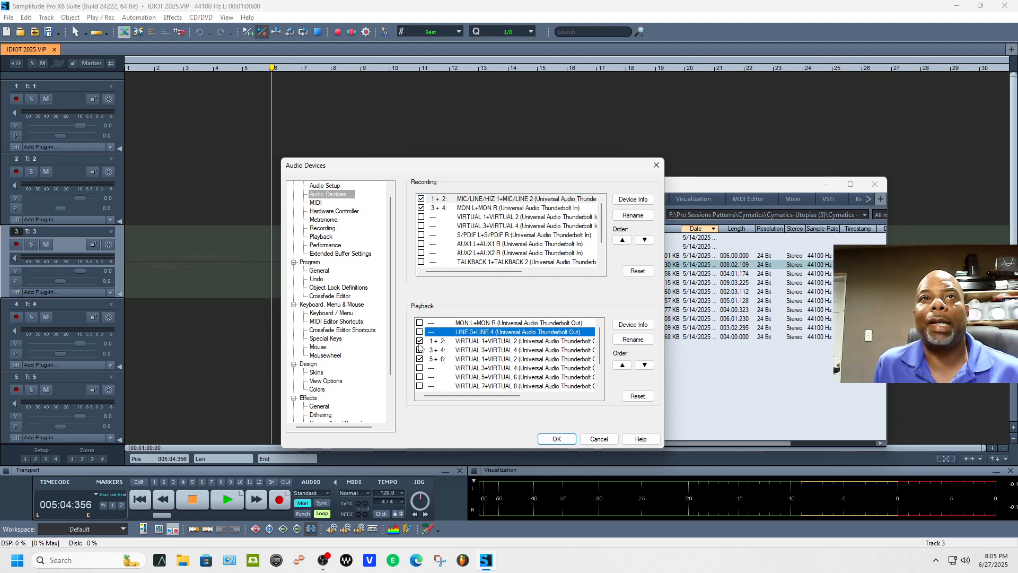
{"action": "left_click_drag", "start_coordinate": [477, 396], "coordinate": [447, 392]}
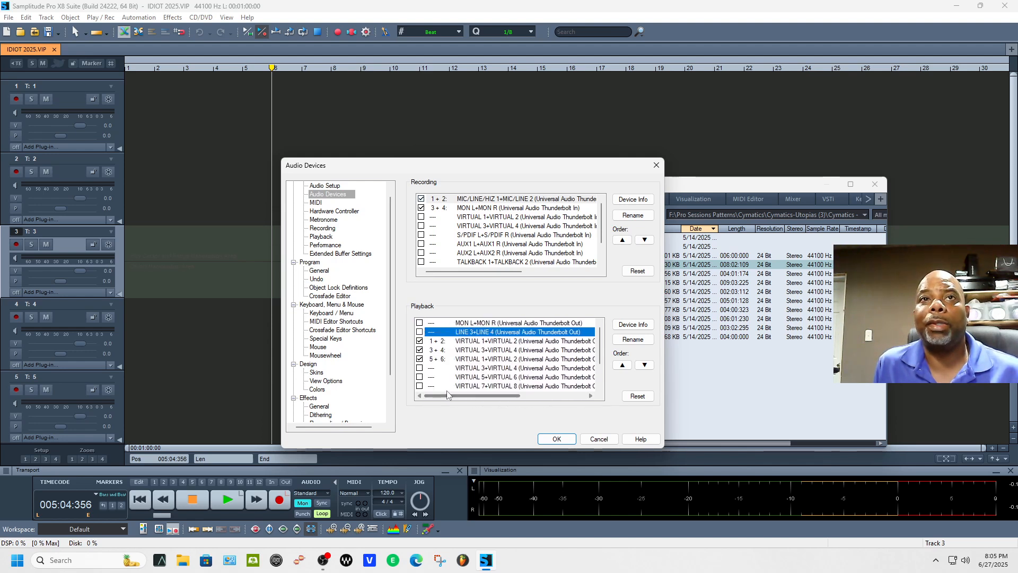
{"action": "left_click", "coordinate": [421, 351]}
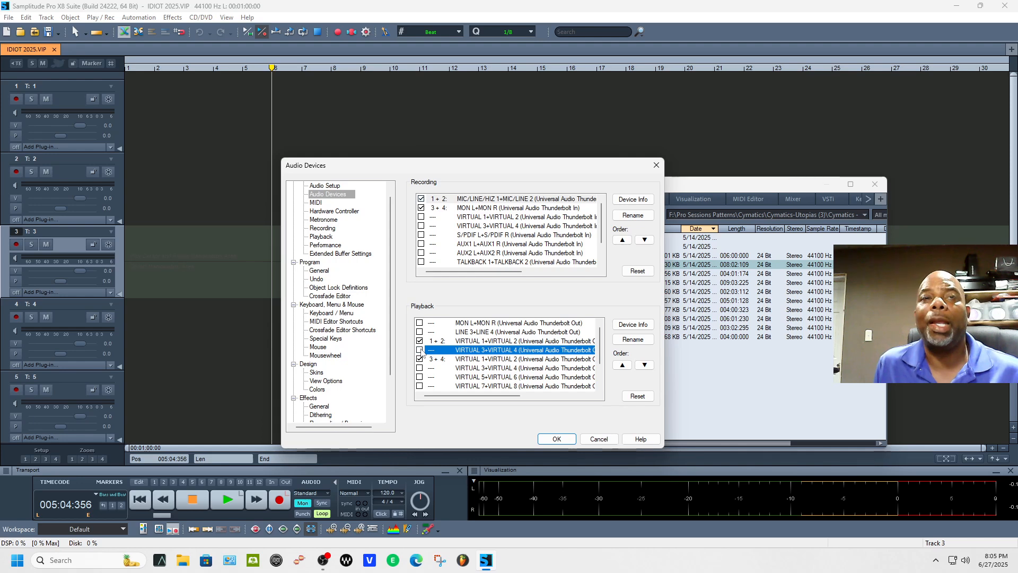
{"action": "left_click", "coordinate": [568, 439]}
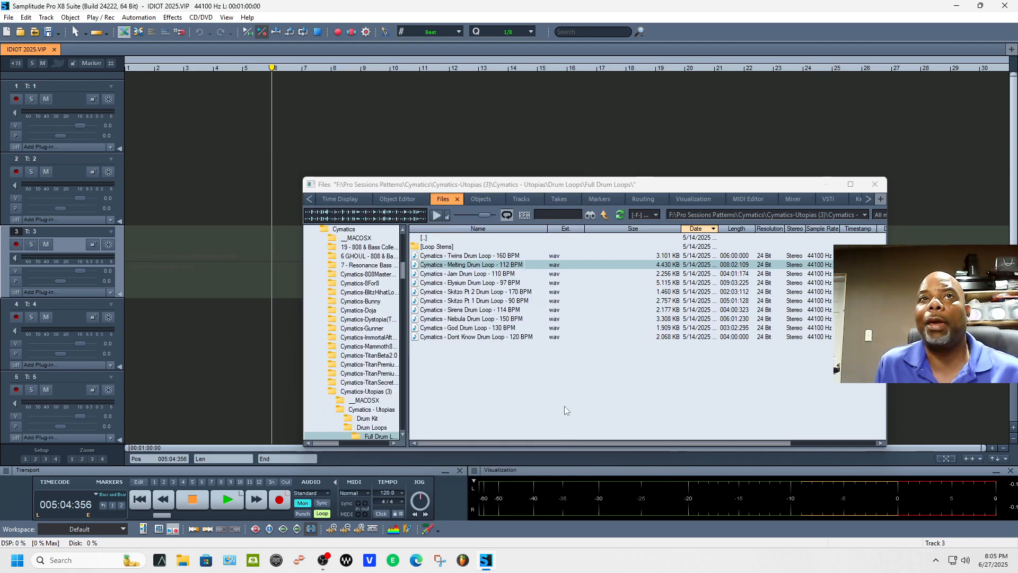
Step: Audition the Melting Drum Loop - 112 BPM again, followed by the Twins Drum Loop - 160 BPM
{"action": "left_click", "coordinate": [441, 216]}
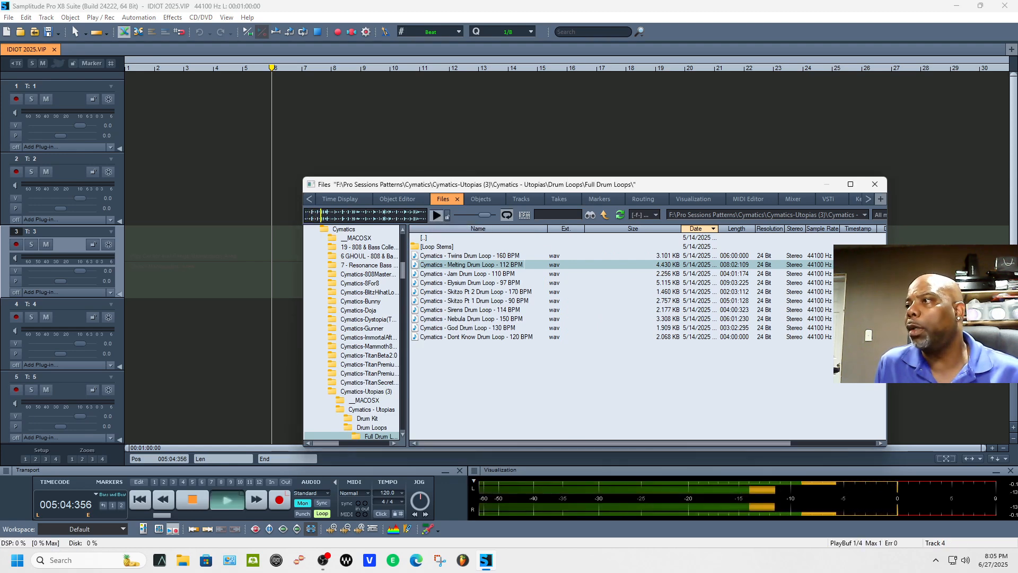
{"action": "key", "text": "space"}
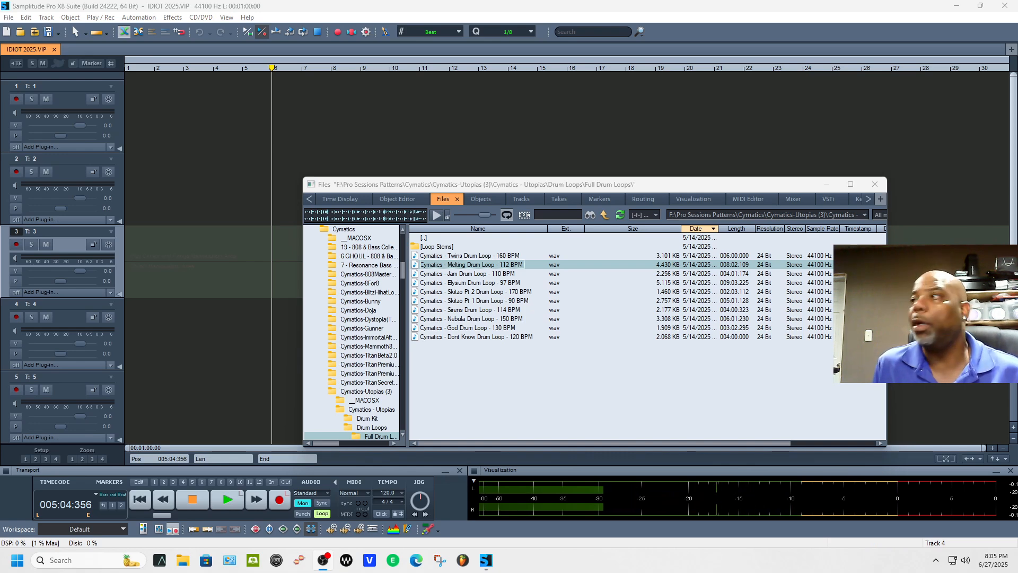
{"action": "left_click", "coordinate": [461, 258]}
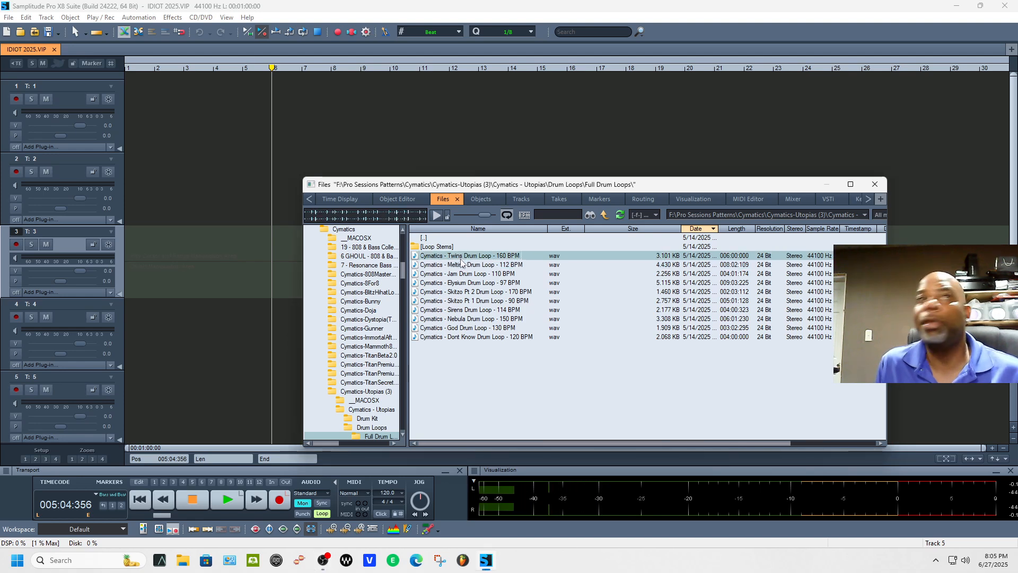
{"action": "left_click", "coordinate": [437, 215]}
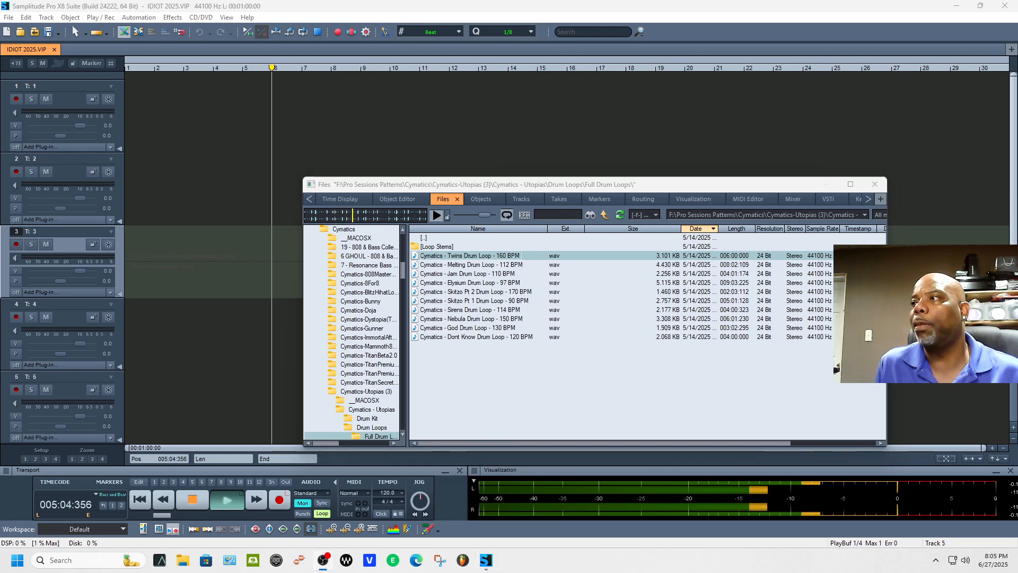
Step: Preview the Melting Drum Loop once more and the Jam Drum Loop - 110 BPM, and stop the preview
{"action": "left_click", "coordinate": [476, 265]}
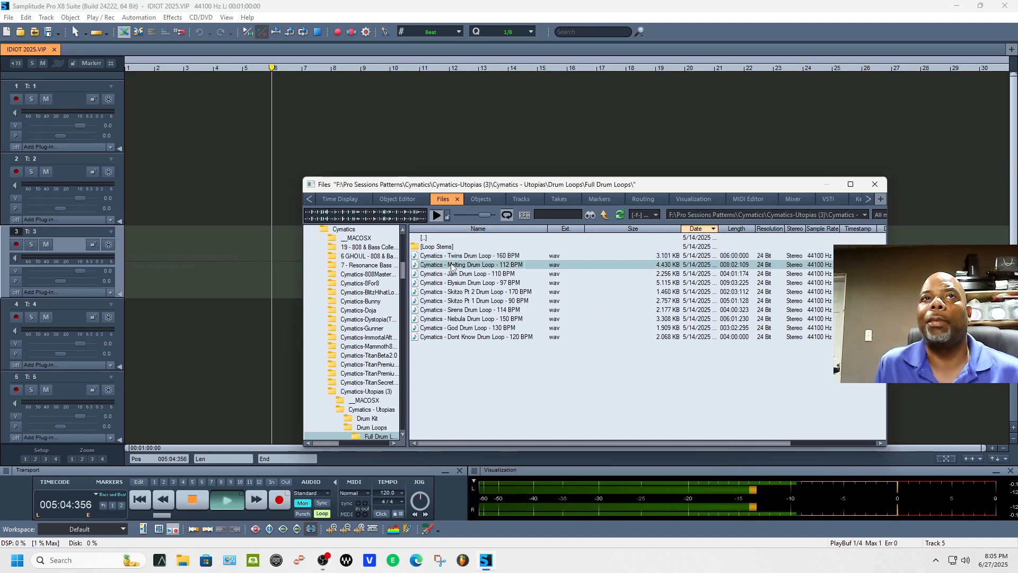
{"action": "left_click", "coordinate": [437, 215]}
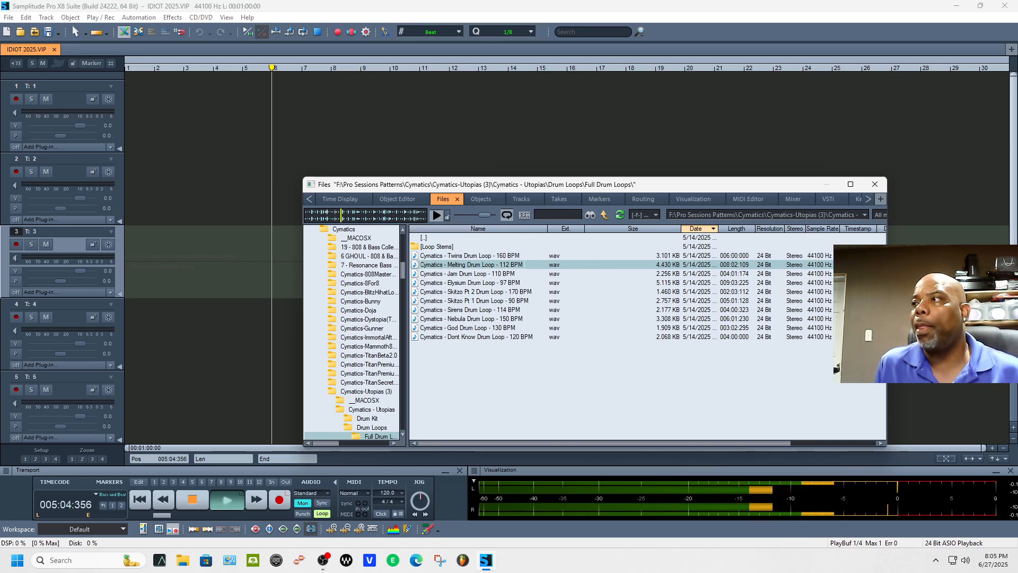
{"action": "left_click", "coordinate": [499, 274]}
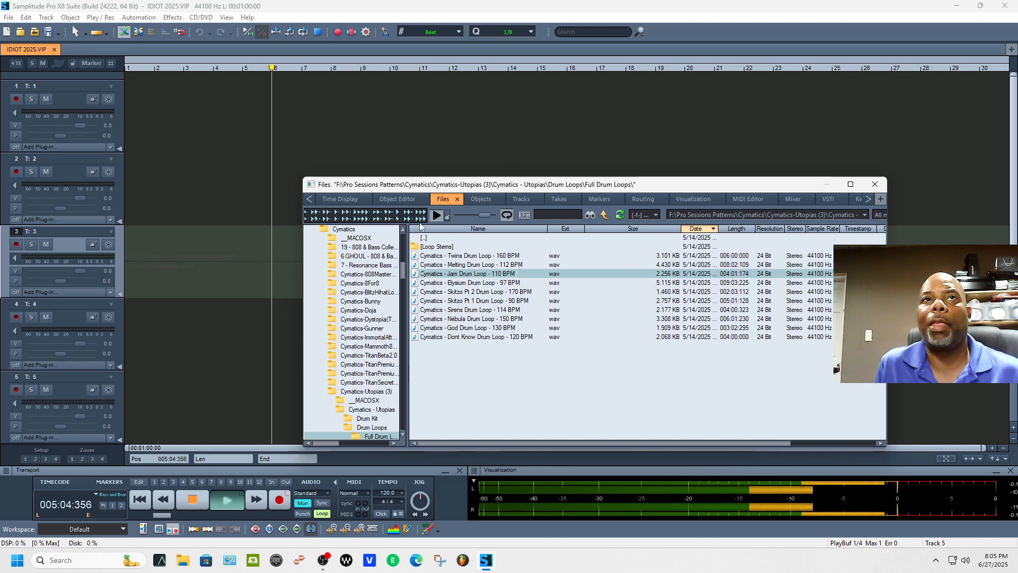
{"action": "left_click", "coordinate": [437, 217]}
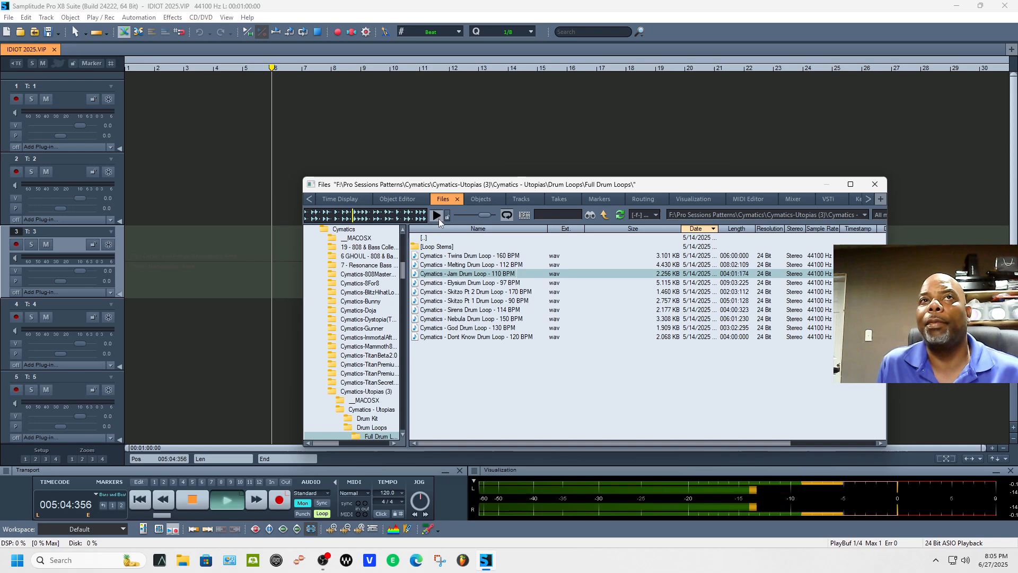
{"action": "left_click", "coordinate": [437, 215]}
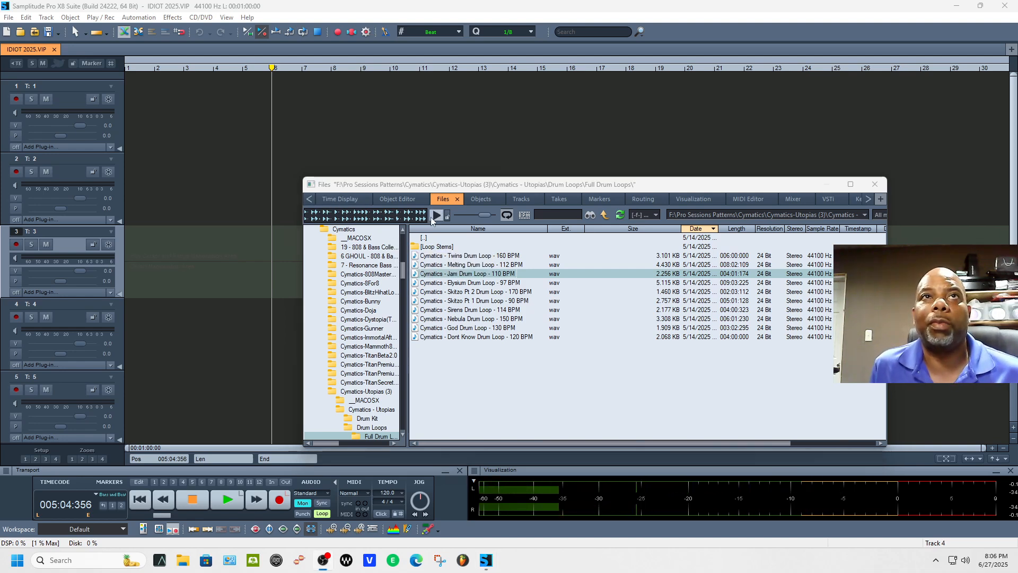
Step: Go up from the Full Drum Loops folder to the main Cymatics folder in the file browser
{"action": "left_click", "coordinate": [608, 217]}
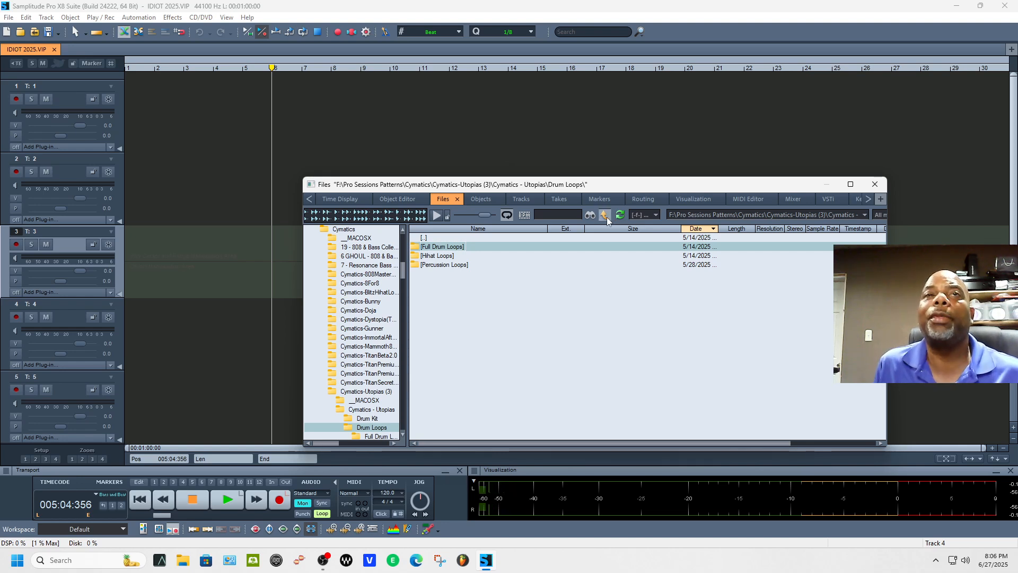
{"action": "left_click", "coordinate": [605, 215]}
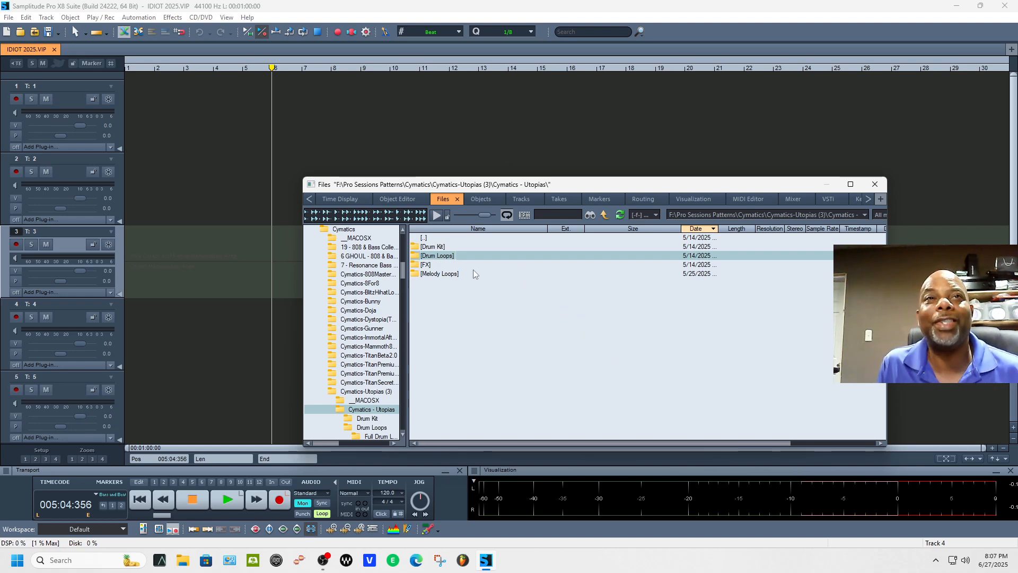
{"action": "left_click", "coordinate": [605, 215]}
{"action": "left_click", "coordinate": [605, 216]}
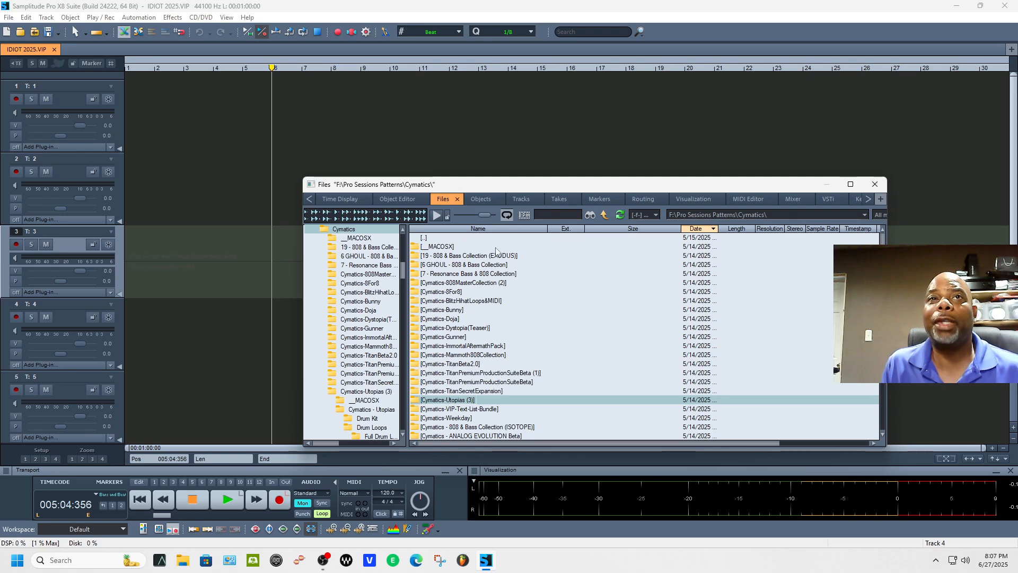
{"action": "left_click", "coordinate": [604, 214]}
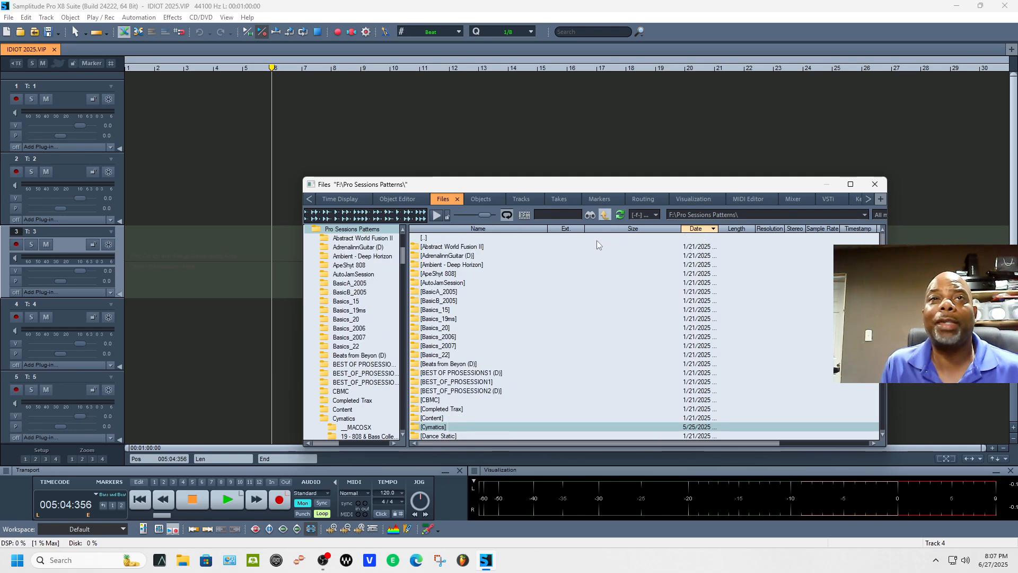
{"action": "scroll", "coordinate": [576, 314], "scroll_direction": "down", "scroll_amount": 5}
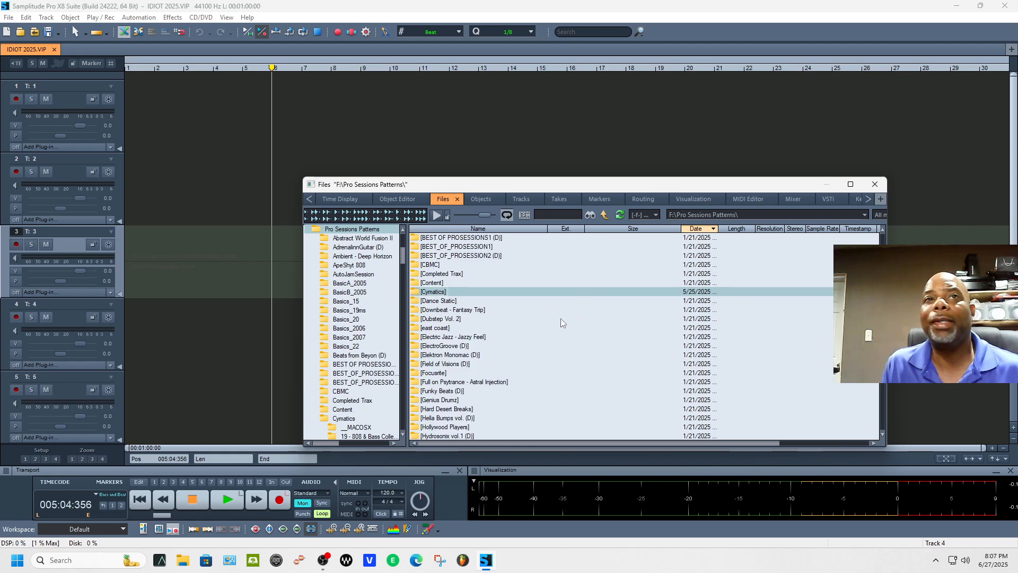
{"action": "double_click", "coordinate": [574, 291]}
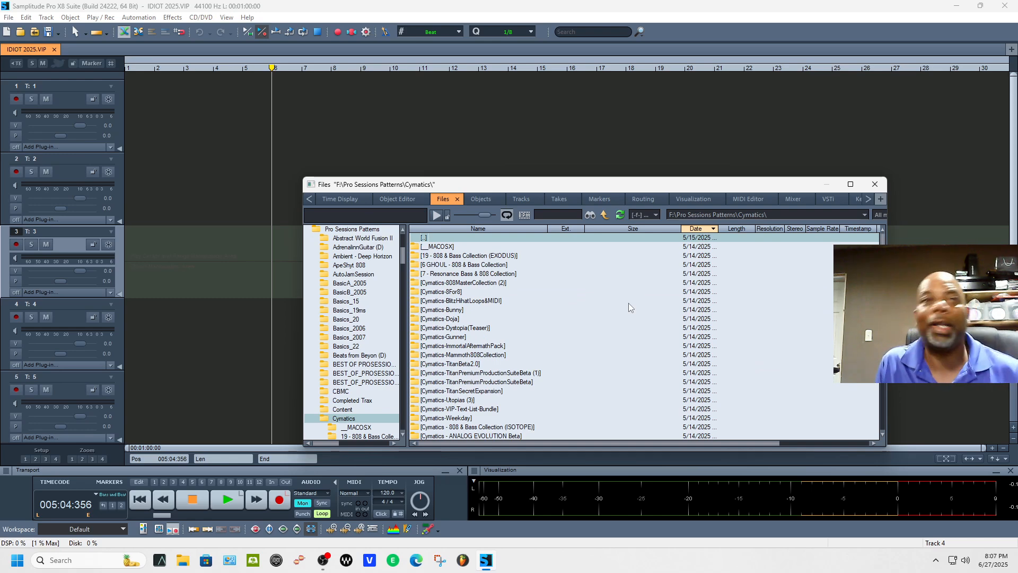
Step: Open the Drum Kit folder inside Cymatics-Utopias (3) and preview the Cymatics - Snare (Mix) sample
{"action": "double_click", "coordinate": [469, 401]}
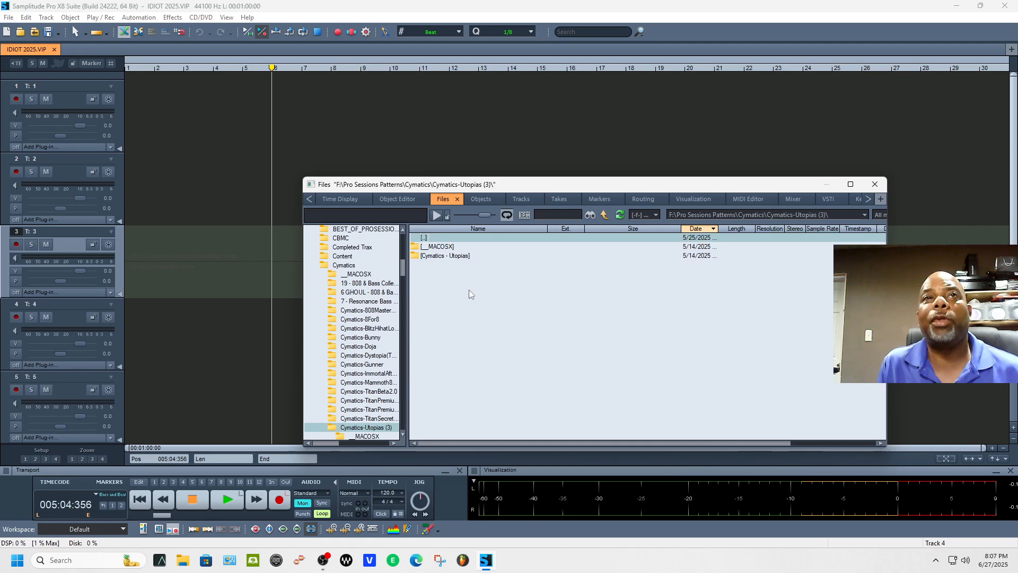
{"action": "double_click", "coordinate": [455, 259]}
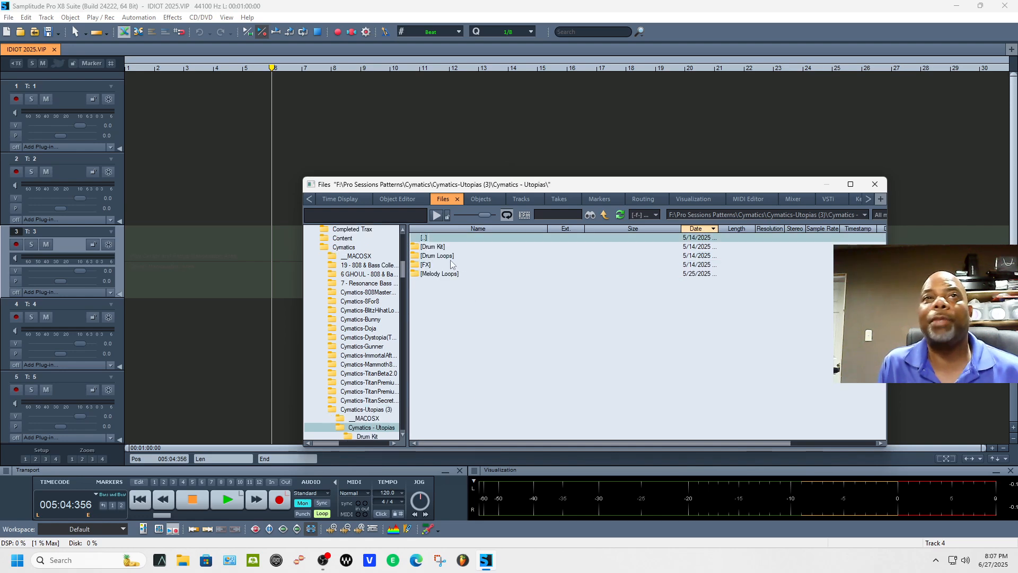
{"action": "double_click", "coordinate": [438, 259]}
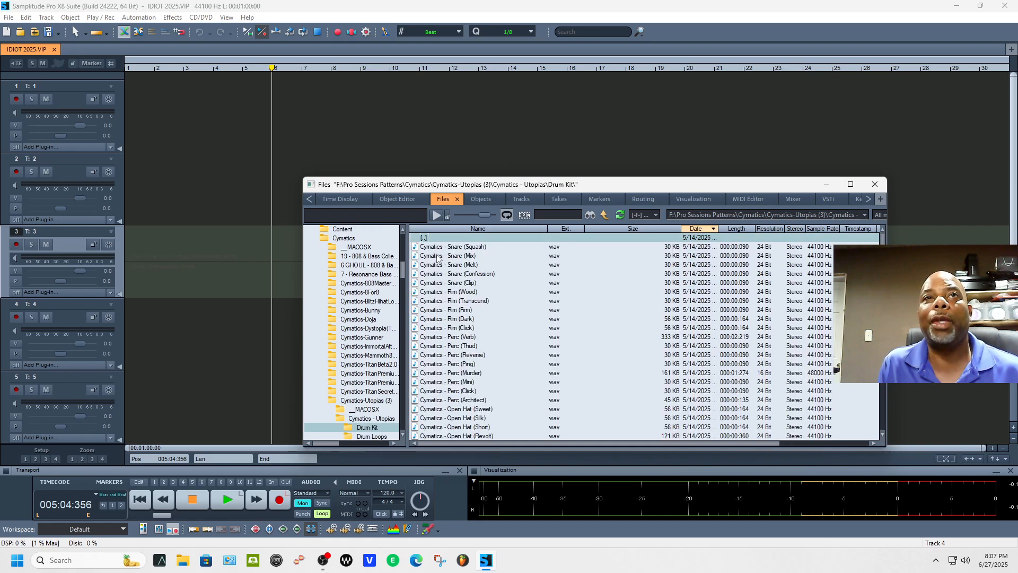
{"action": "left_click", "coordinate": [438, 257]}
{"action": "left_click", "coordinate": [436, 216]}
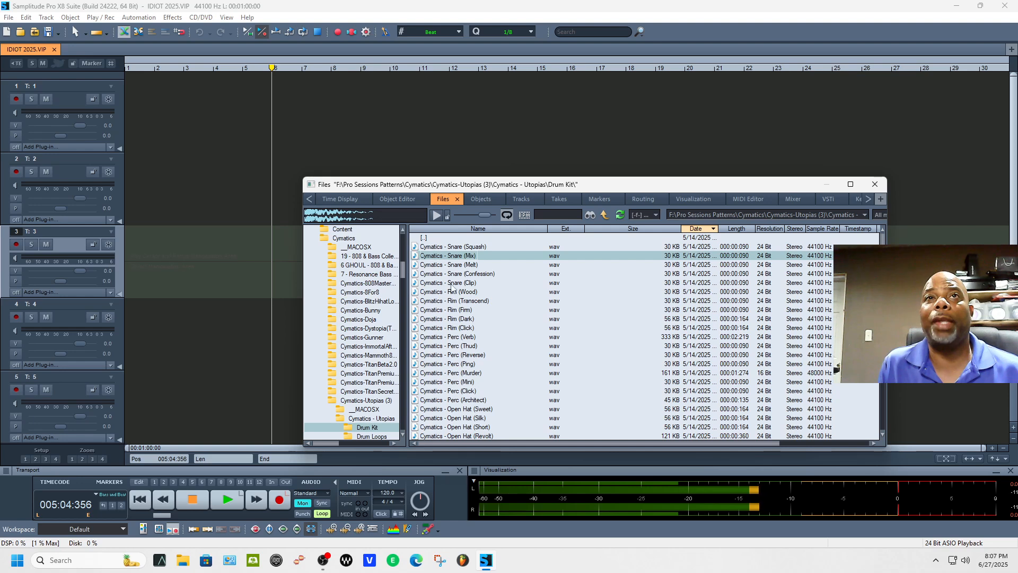
Step: Go to the Utopias Melody Loops folder, preview Cymatics - Sincerely - 106 BPM C# Min, and stop the preview
{"action": "left_click", "coordinate": [606, 215]}
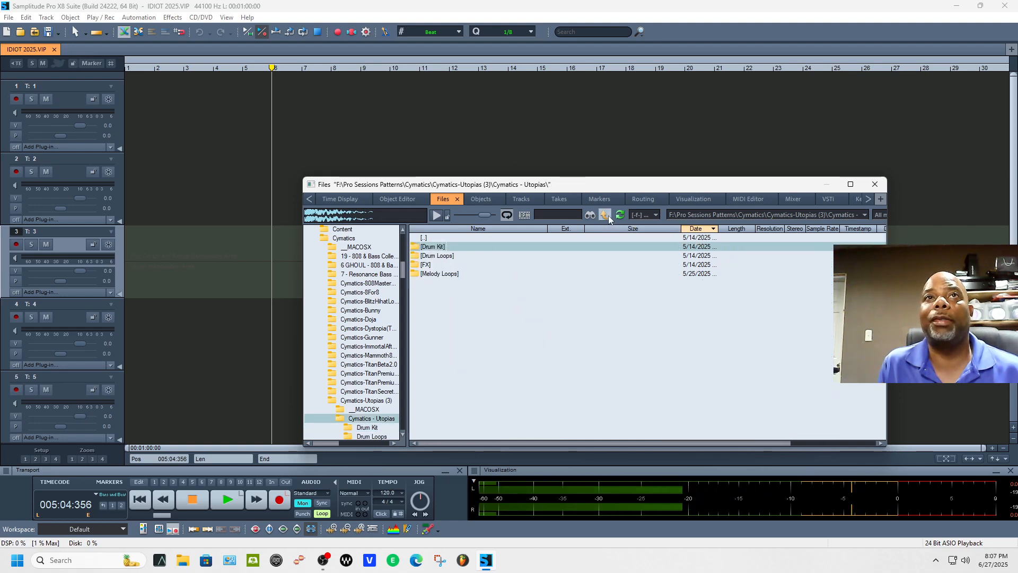
{"action": "double_click", "coordinate": [472, 254]}
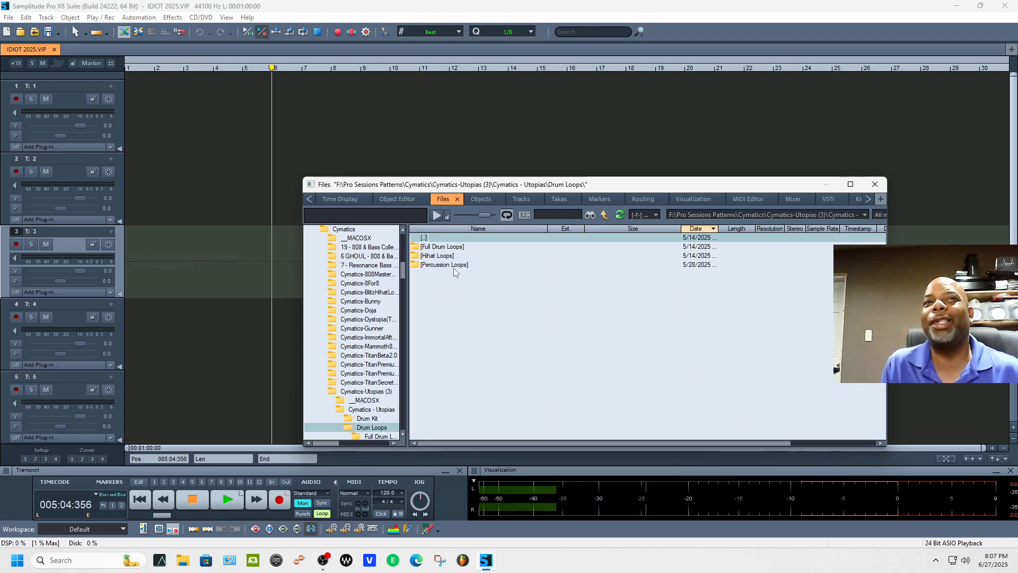
{"action": "left_click", "coordinate": [604, 216]}
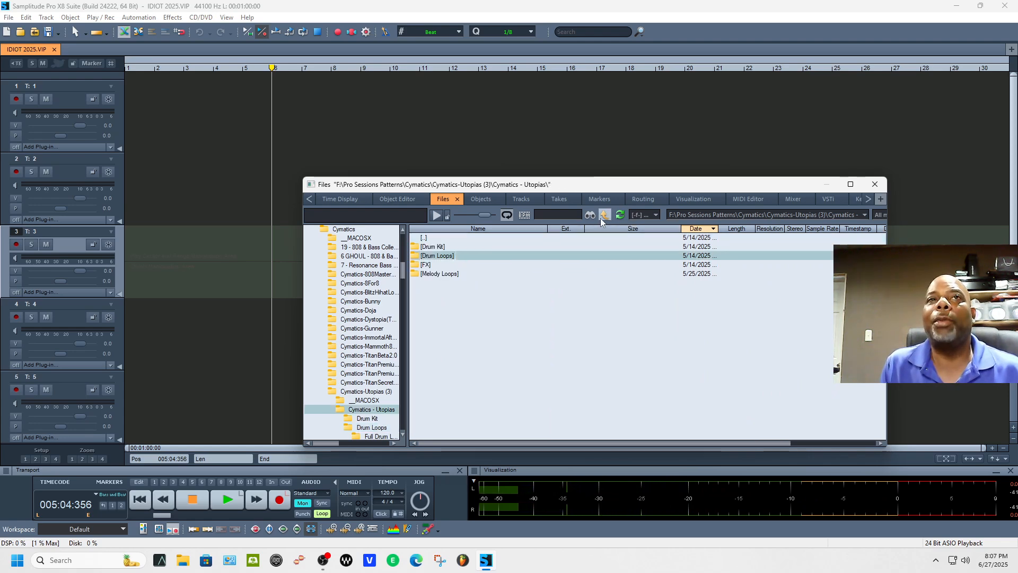
{"action": "double_click", "coordinate": [455, 274]}
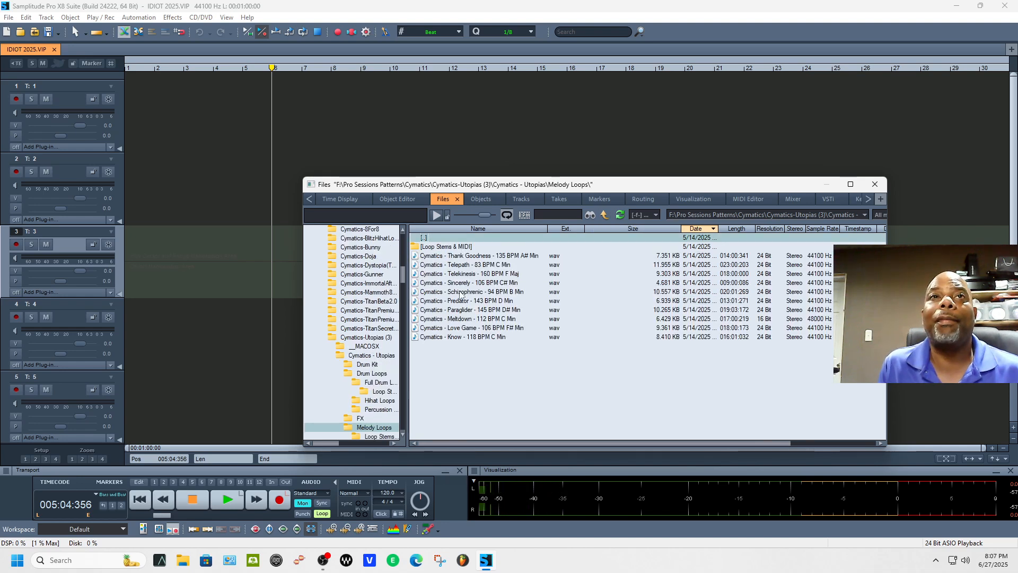
{"action": "left_click", "coordinate": [462, 284]}
{"action": "left_click", "coordinate": [435, 218]}
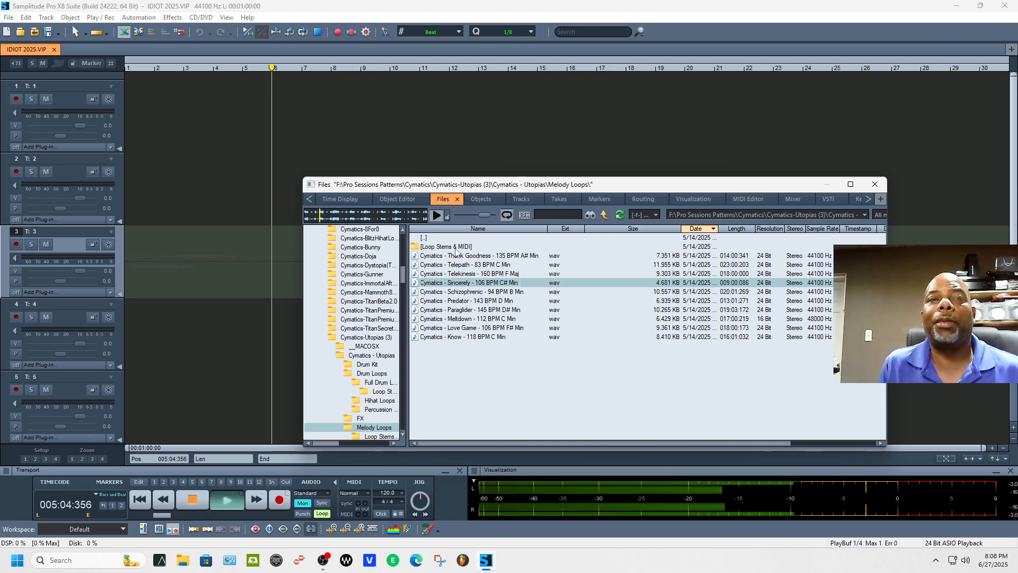
{"action": "key", "text": "space"}
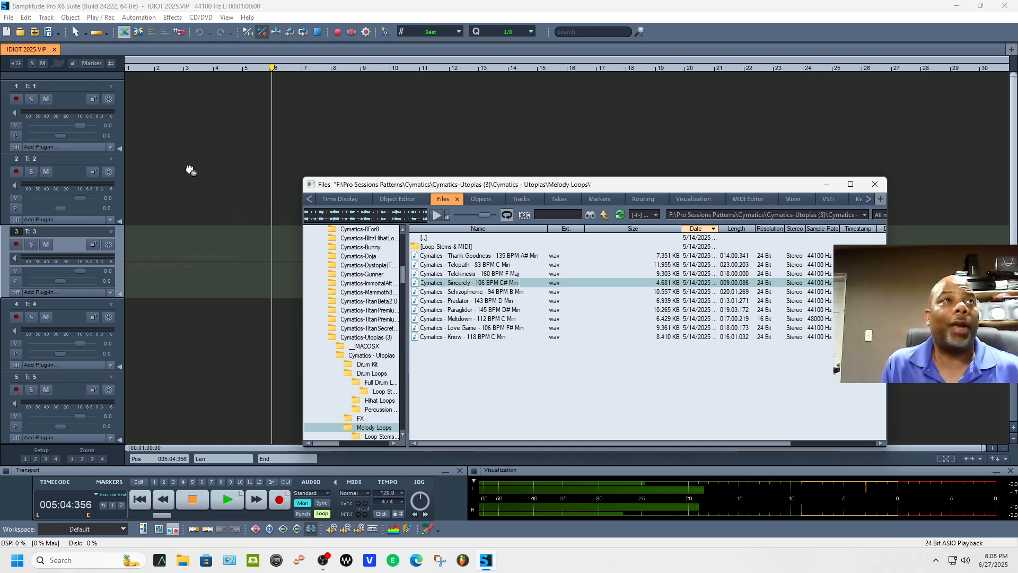
Step: Load the Sincerely - 106 BPM C# Min loop onto track 1 at bar 1, accepting the default file handling options
{"action": "left_click_drag", "start_coordinate": [126, 110], "coordinate": [231, 117]}
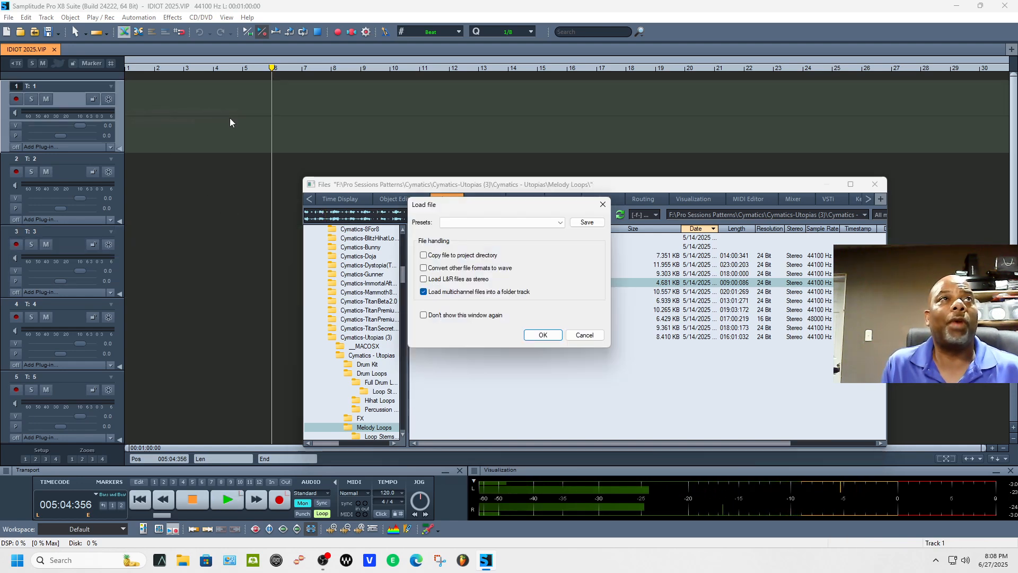
{"action": "left_click", "coordinate": [543, 334]}
{"action": "left_click", "coordinate": [179, 141]}
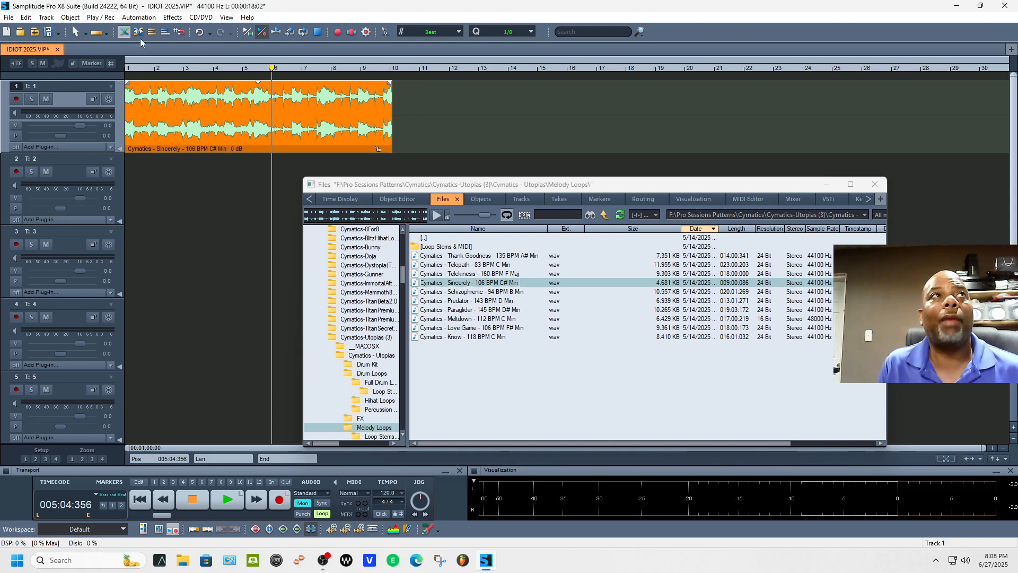
Step: Try to extend the end of the Sincerely loop on track 1 in Universal Mouse Mode
{"action": "left_click", "coordinate": [85, 33]}
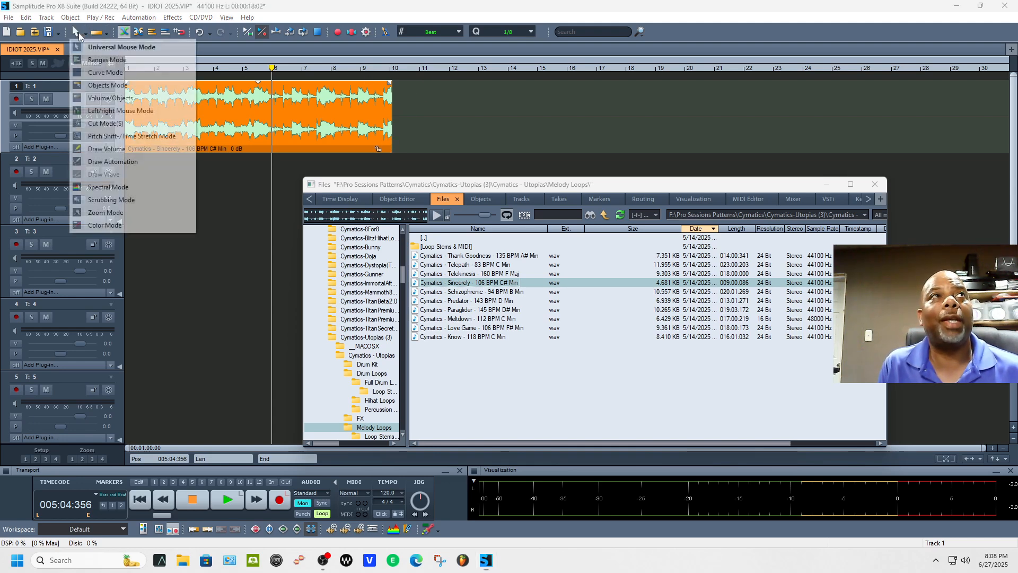
{"action": "left_click", "coordinate": [107, 49]}
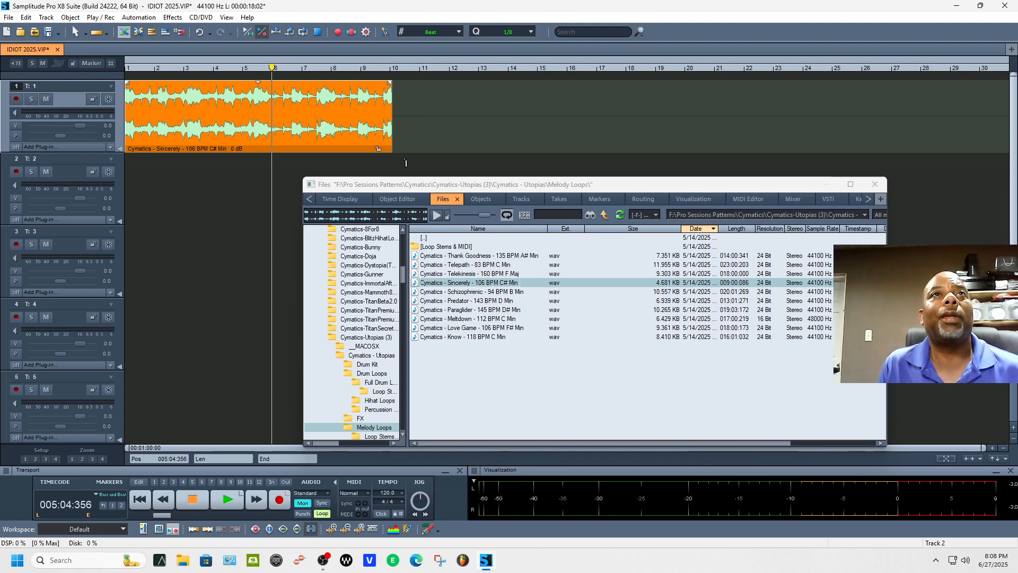
{"action": "left_click_drag", "start_coordinate": [393, 151], "coordinate": [422, 151]}
Step: Switch to Pitch Shift-/Time Stretch Mode and time-stretch the Sincerely loop on track 1 so it ends at bar 9
{"action": "left_click", "coordinate": [79, 32]}
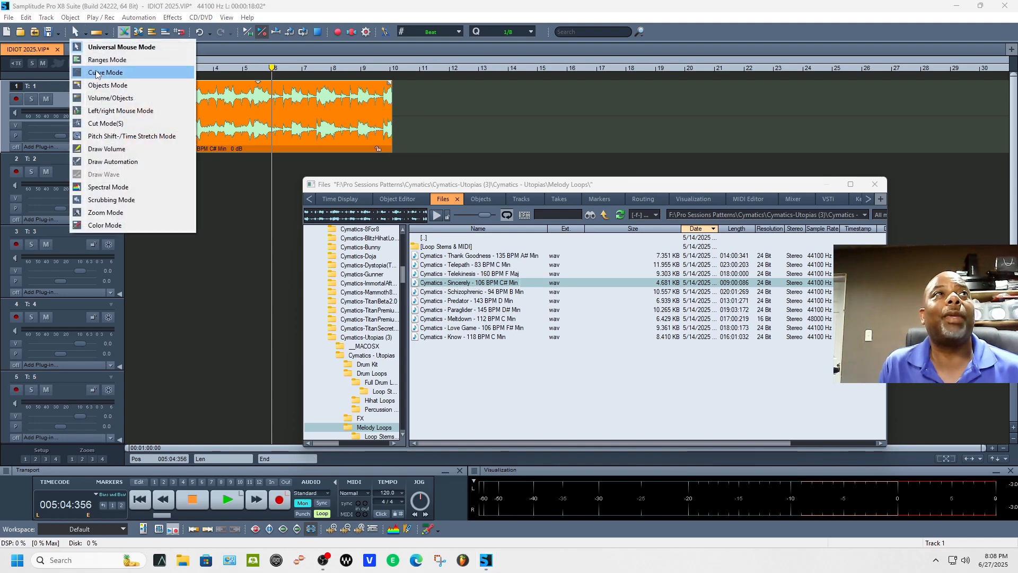
{"action": "left_click", "coordinate": [117, 127]}
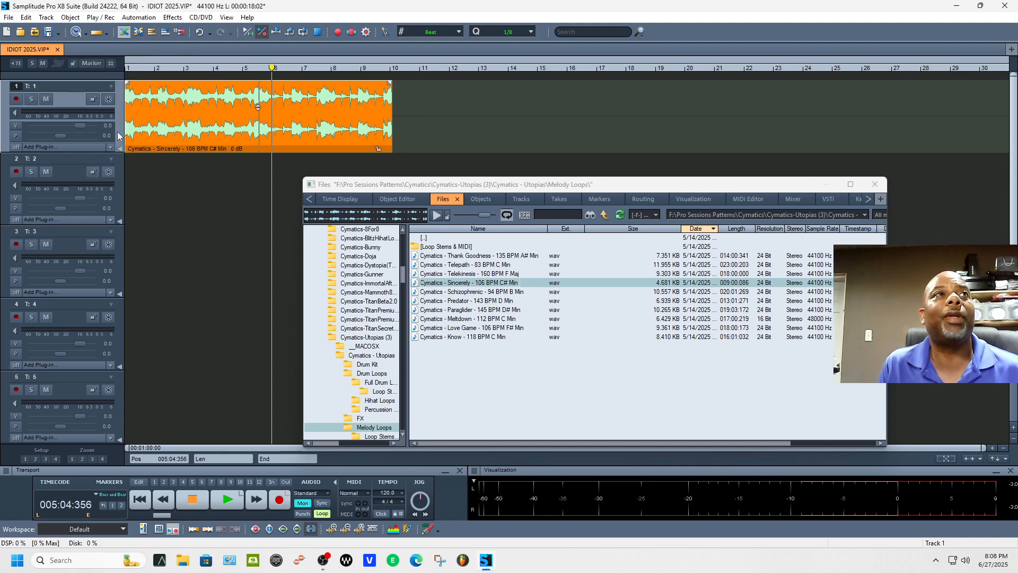
{"action": "left_click_drag", "start_coordinate": [392, 152], "coordinate": [431, 152]}
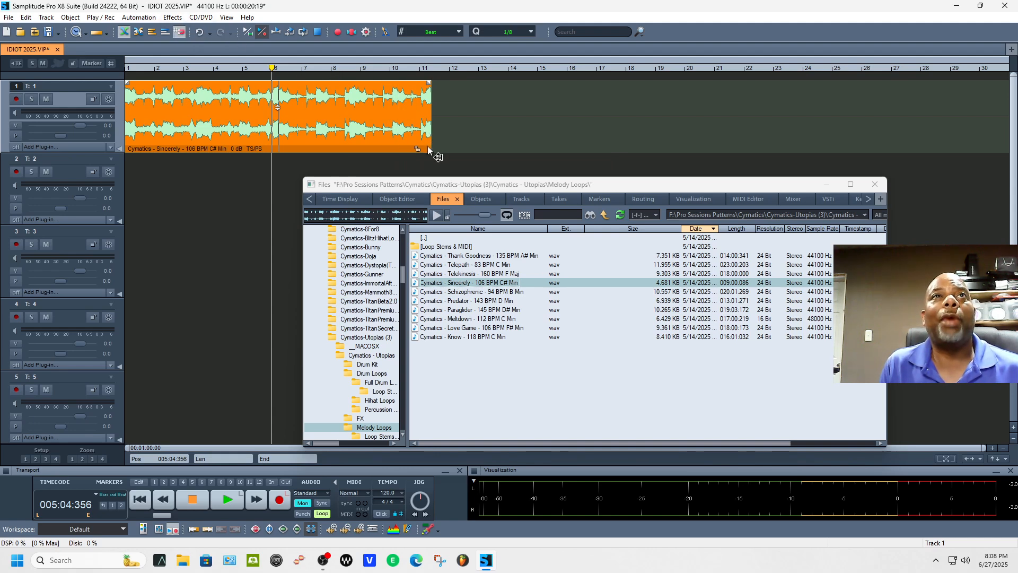
{"action": "left_click_drag", "start_coordinate": [431, 149], "coordinate": [358, 137]}
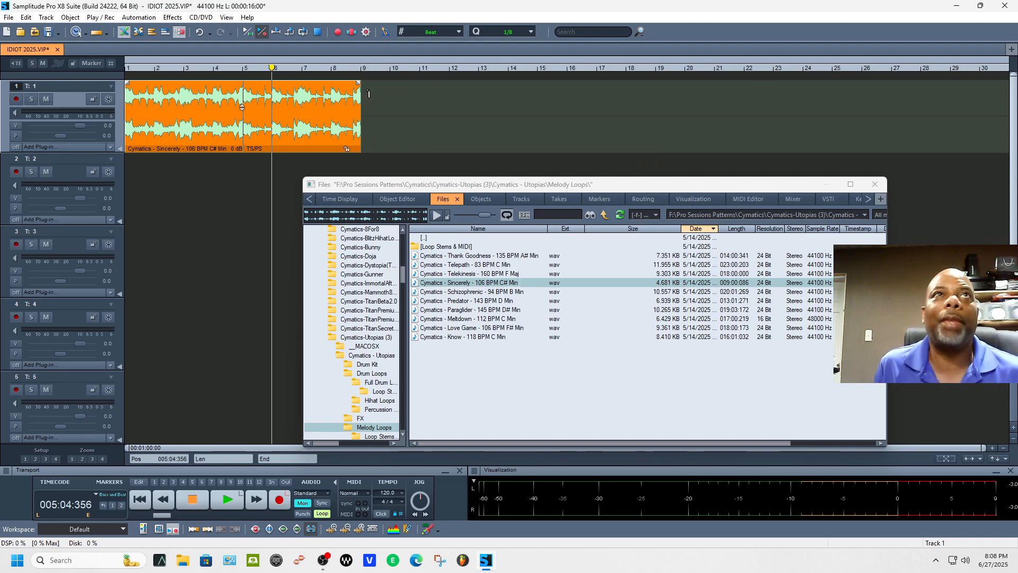
Step: Set the playback range from bar 1 to bar 9 around the stretched loop, and play it back briefly
{"action": "left_click", "coordinate": [363, 75]}
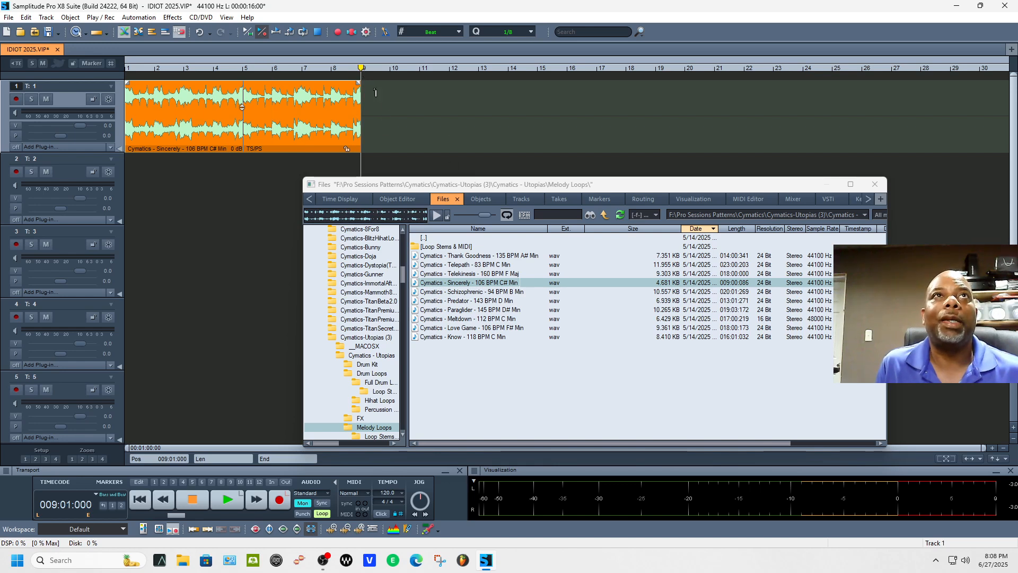
{"action": "left_click_drag", "start_coordinate": [363, 74], "coordinate": [127, 74]}
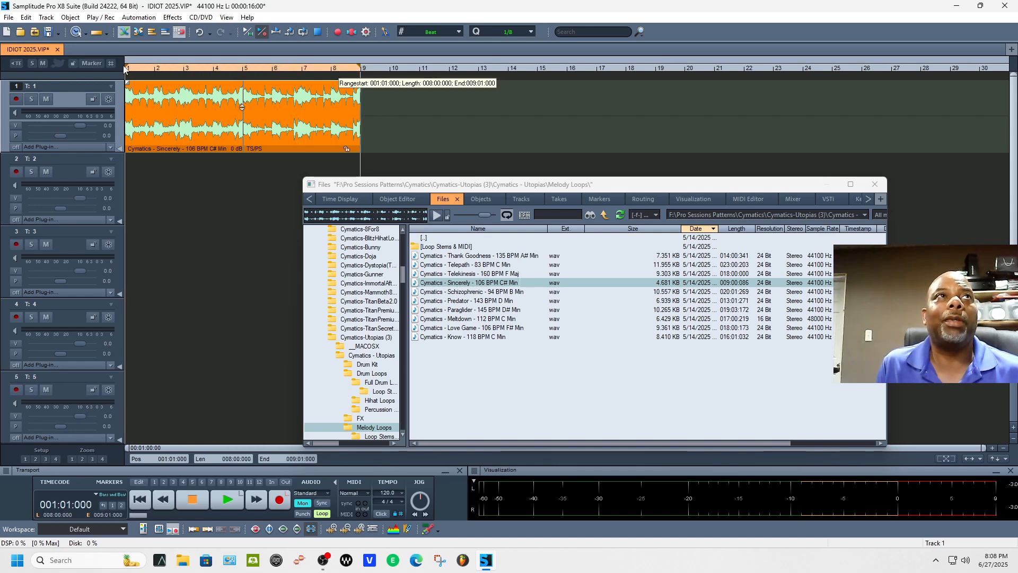
{"action": "key", "text": "space"}
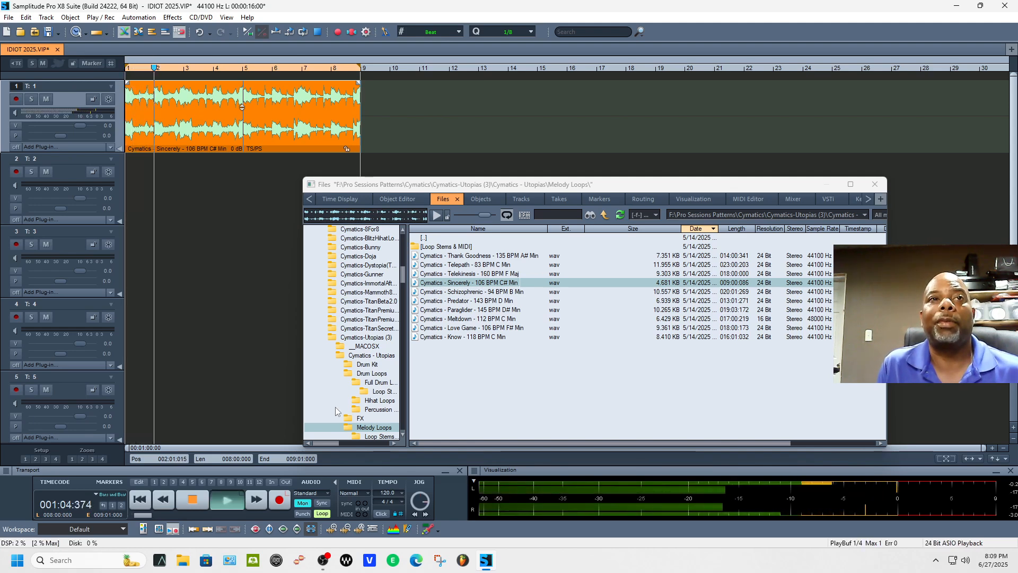
{"action": "key", "text": "space"}
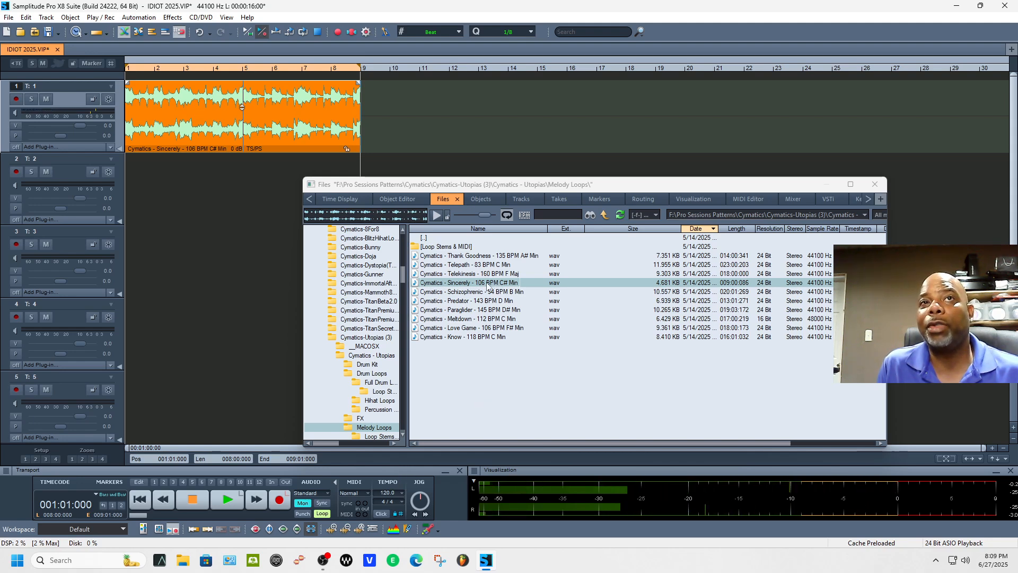
Step: Play the arrangement while browsing to the Cymatics-Bunny pack, stop playback, and open the pack's Drum Loops folder
{"action": "key", "text": "space"}
{"action": "left_click", "coordinate": [604, 215]}
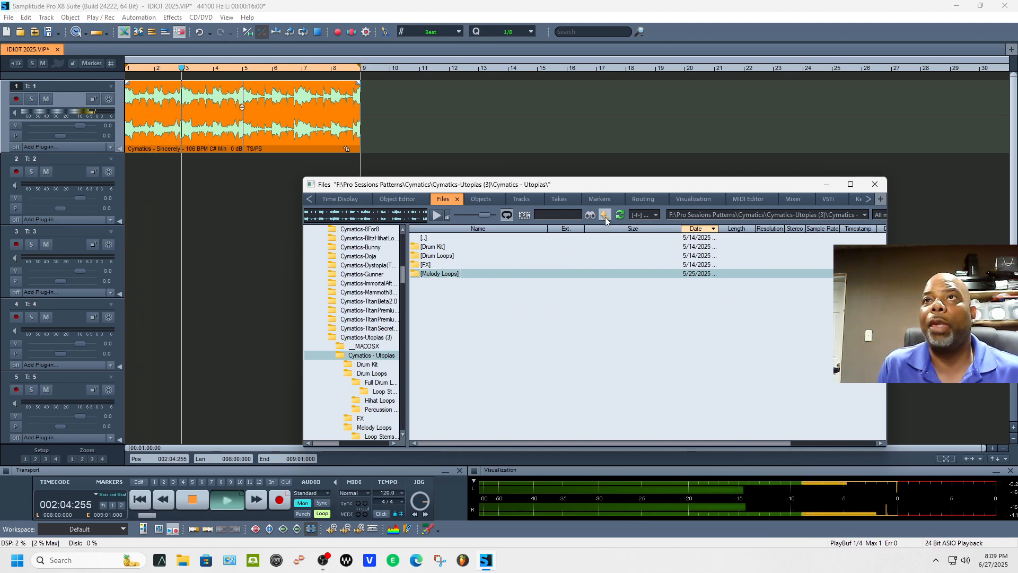
{"action": "left_click", "coordinate": [604, 216]}
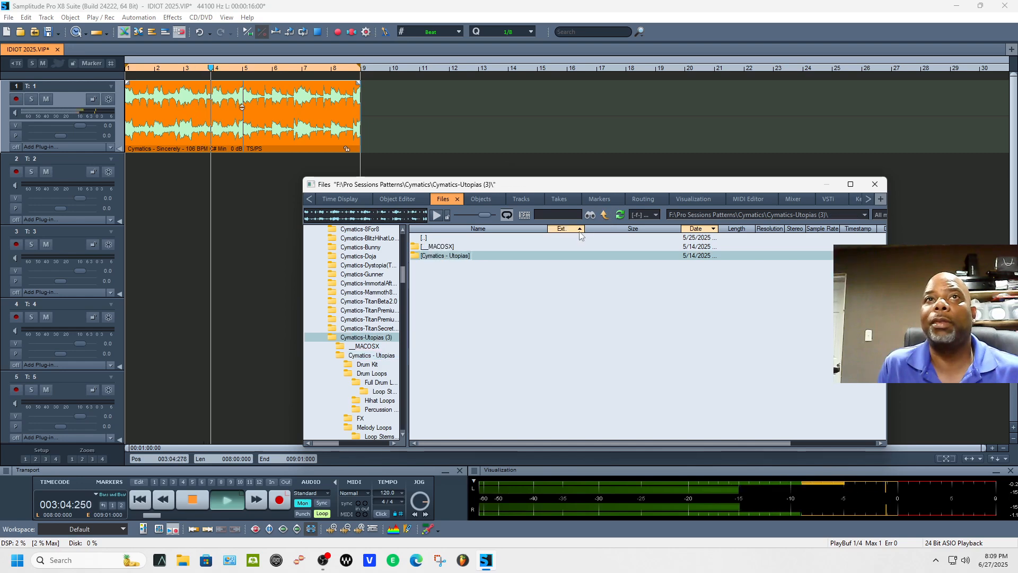
{"action": "left_click", "coordinate": [603, 216]}
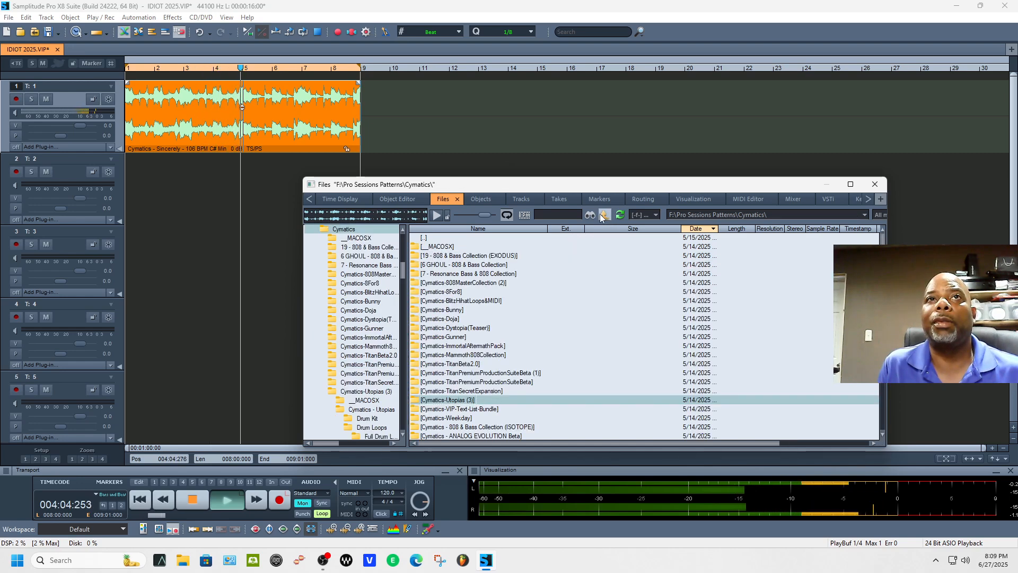
{"action": "double_click", "coordinate": [458, 310]}
{"action": "left_click", "coordinate": [459, 258]}
{"action": "double_click", "coordinate": [459, 258]}
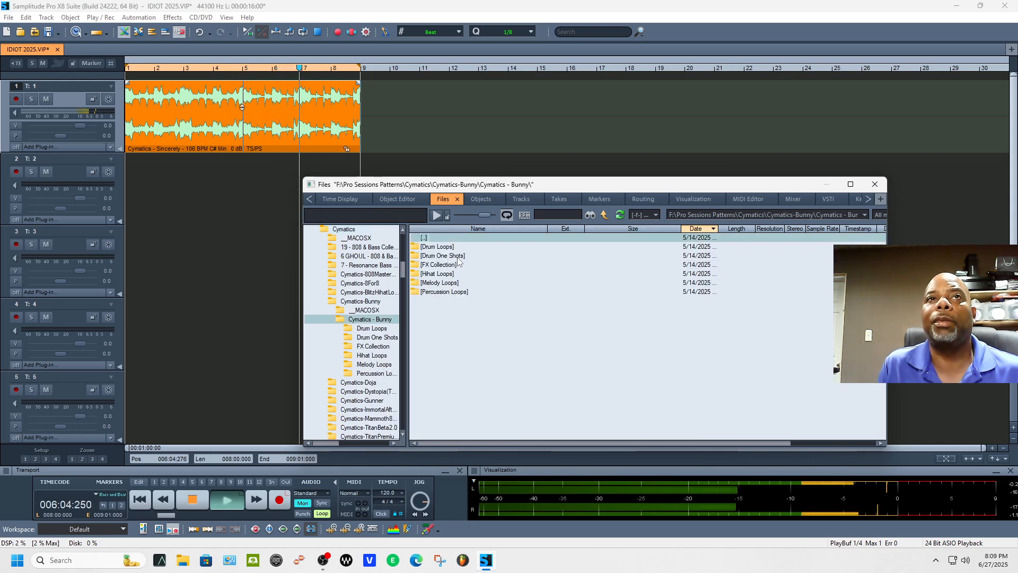
{"action": "key", "text": "space"}
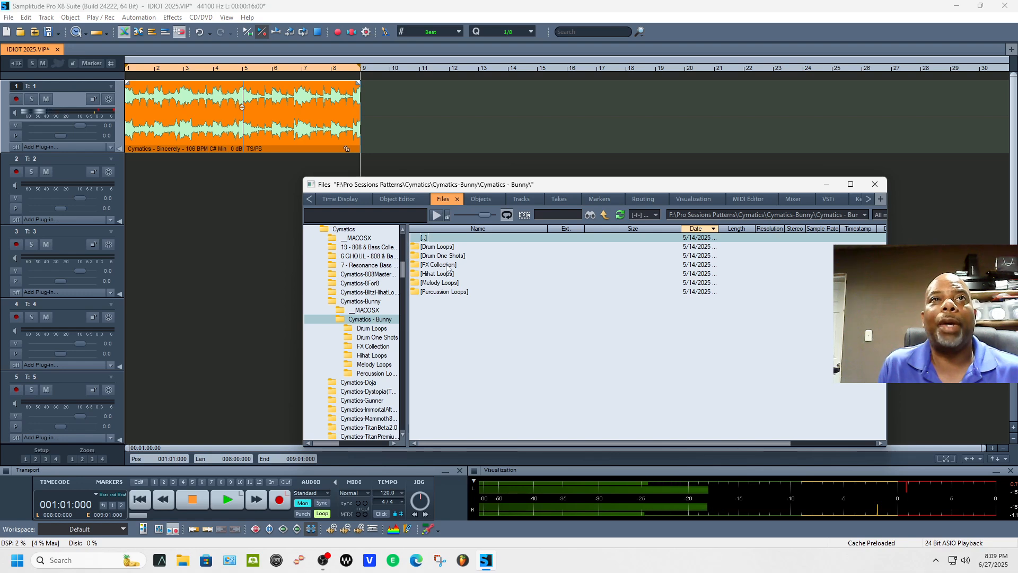
{"action": "double_click", "coordinate": [451, 248]}
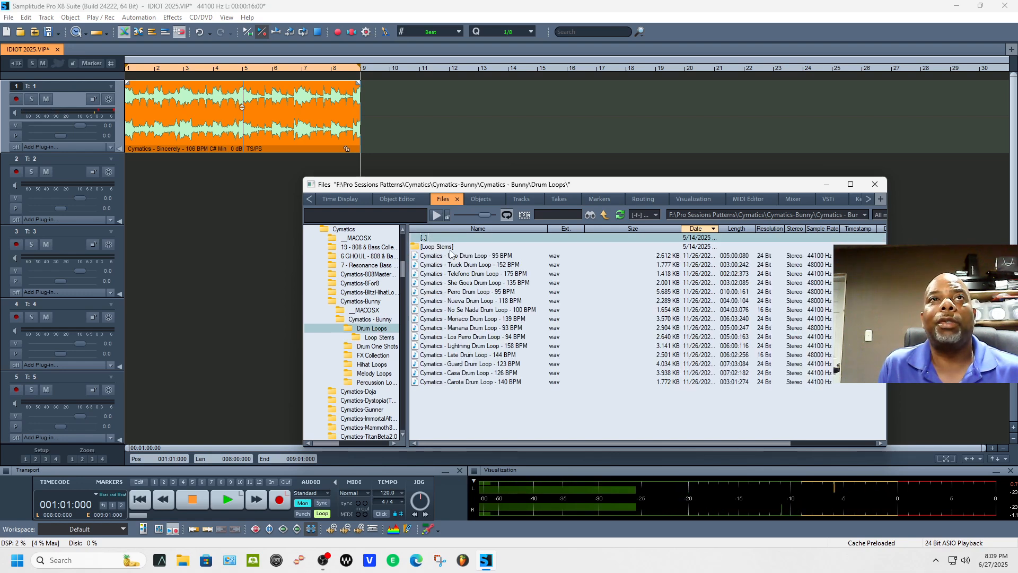
Step: Audition the Perro Drum Loop - 95 BPM and the No Se Nada Drum Loop - 100 BPM, and stop the preview
{"action": "left_click", "coordinate": [433, 293]}
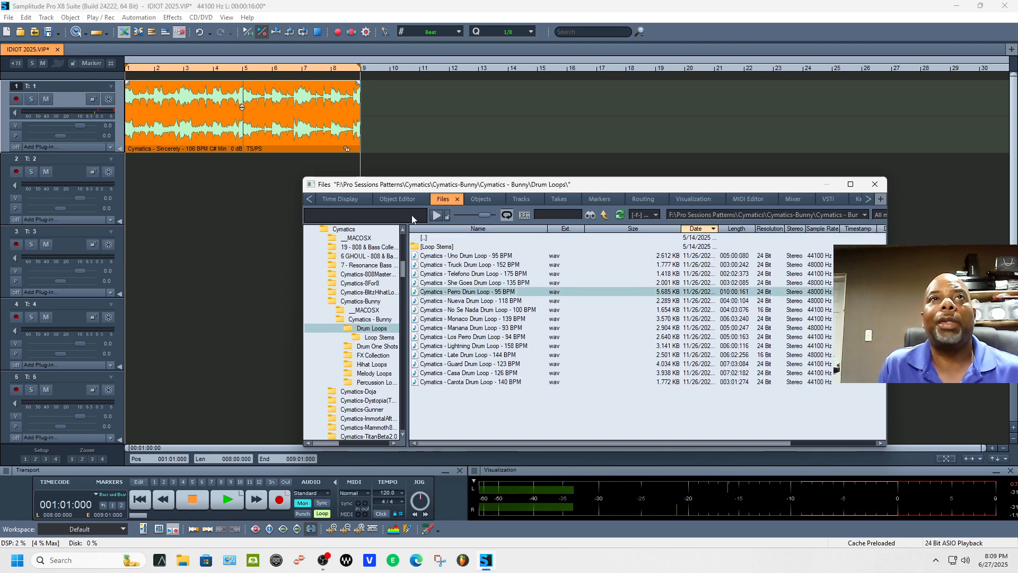
{"action": "left_click", "coordinate": [436, 215]}
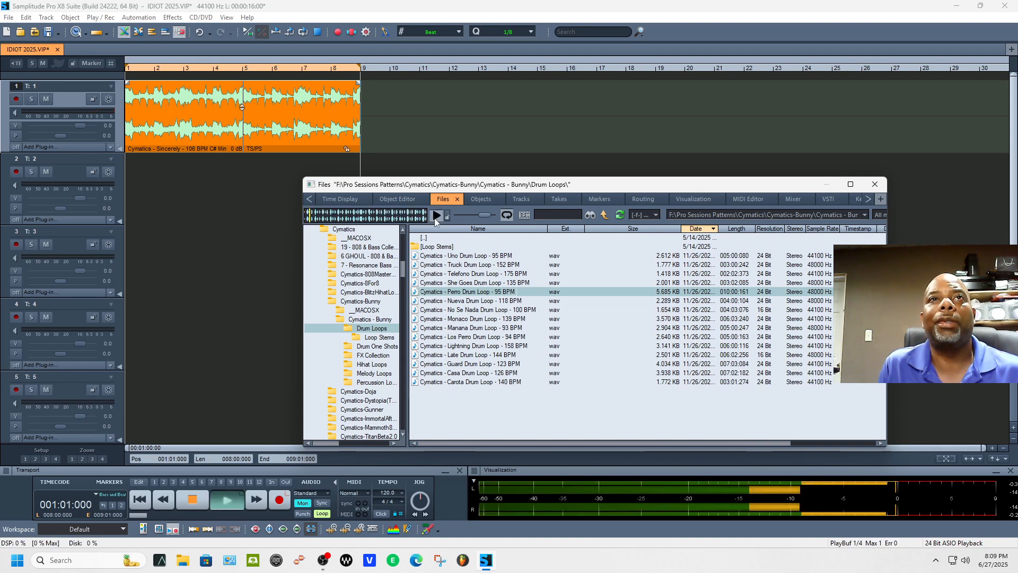
{"action": "left_click", "coordinate": [452, 312]}
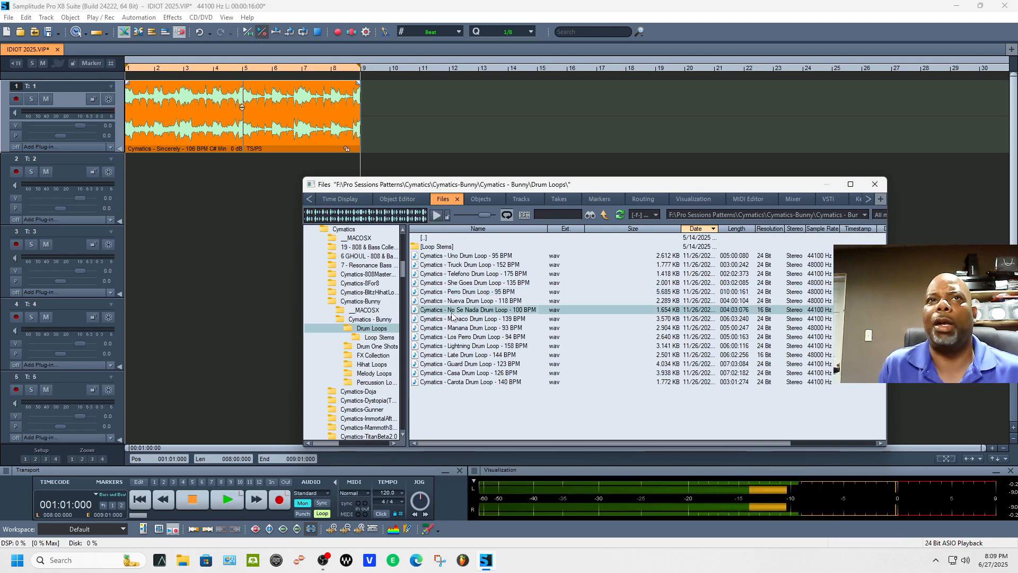
{"action": "left_click", "coordinate": [437, 216]}
{"action": "left_click", "coordinate": [437, 216]}
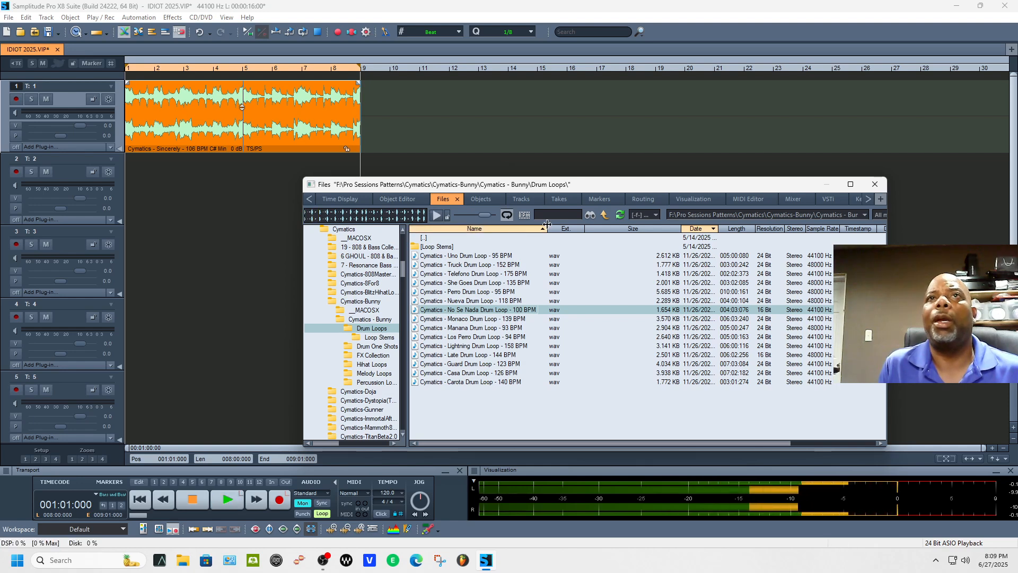
Step: Return to the main Cymatics folder and open the Drum Loops folder of the Cymatics-Gunner pack
{"action": "left_click", "coordinate": [605, 214]}
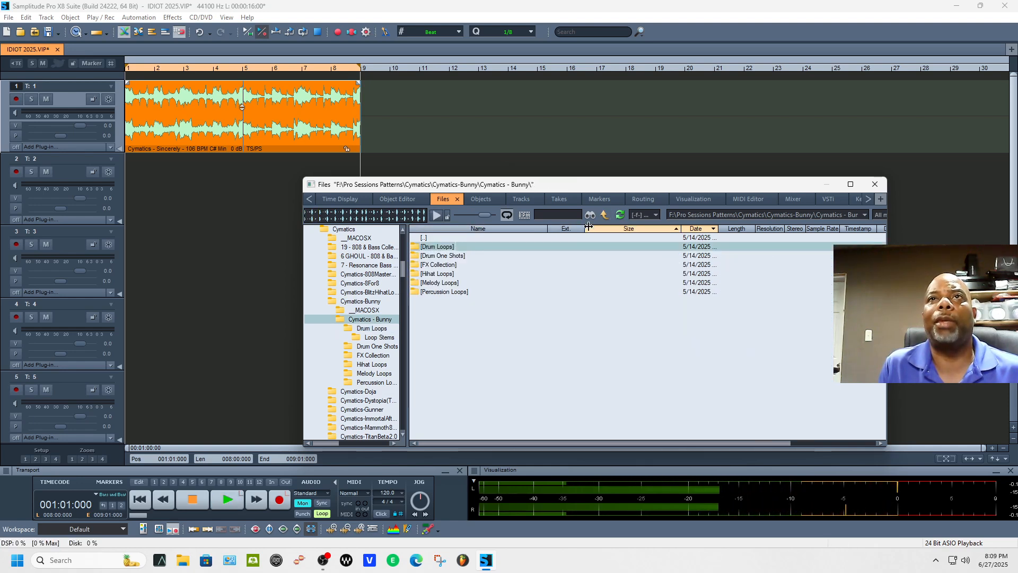
{"action": "left_click", "coordinate": [607, 217]}
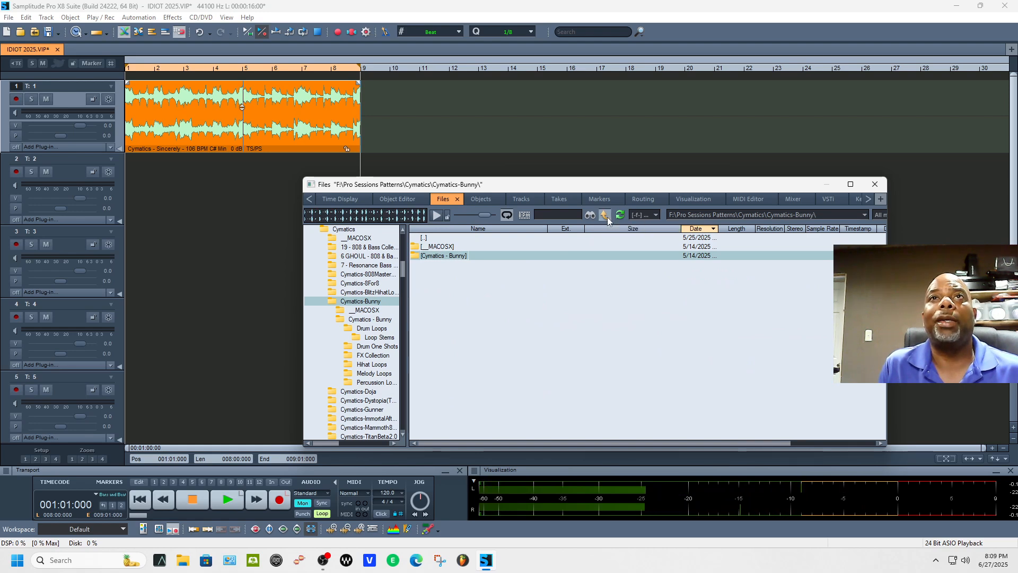
{"action": "left_click", "coordinate": [608, 215]}
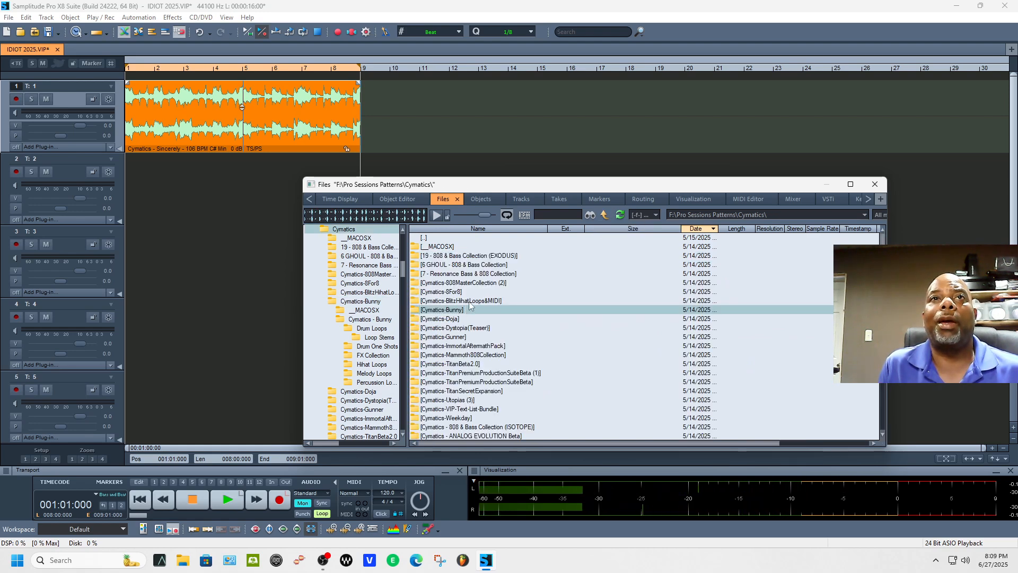
{"action": "double_click", "coordinate": [450, 337]}
{"action": "double_click", "coordinate": [448, 257]}
{"action": "double_click", "coordinate": [445, 257]}
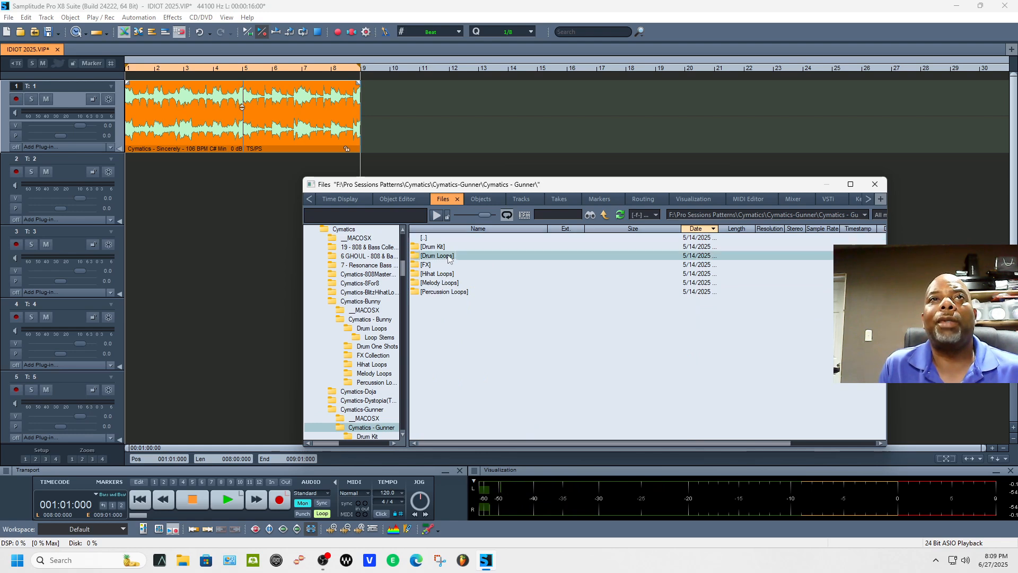
Step: Audition the Push Drum Loop - 155 BPM and load it onto track 2 with the default file handling options
{"action": "left_click", "coordinate": [442, 286]}
{"action": "left_click", "coordinate": [437, 215]}
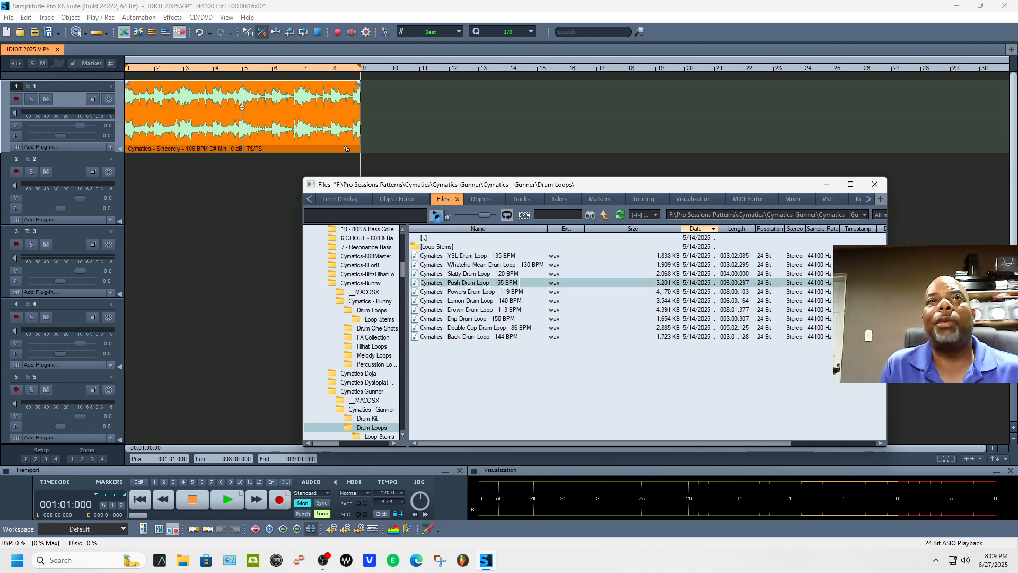
{"action": "left_click", "coordinate": [437, 216]}
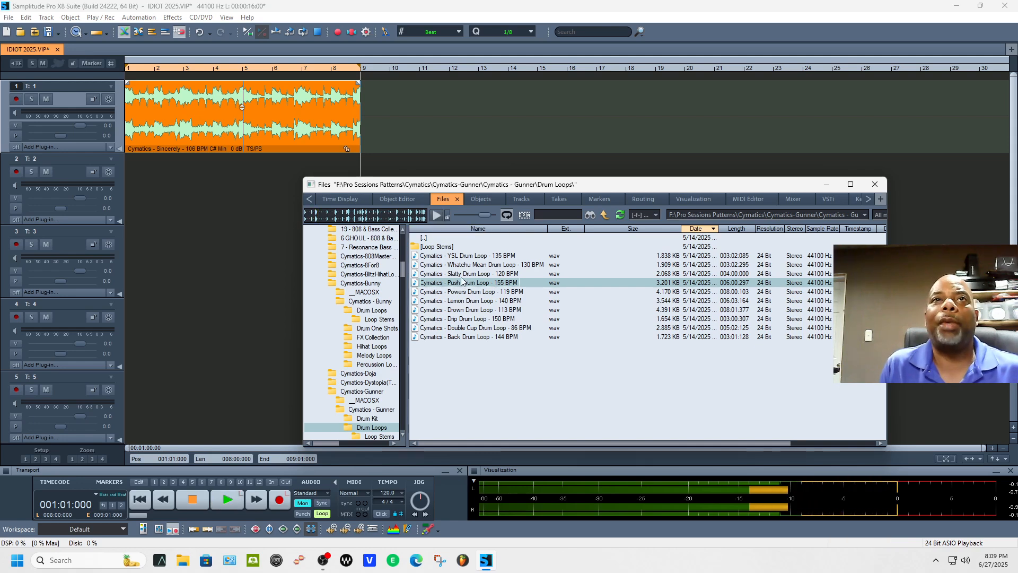
{"action": "left_click_drag", "start_coordinate": [138, 182], "coordinate": [138, 182]}
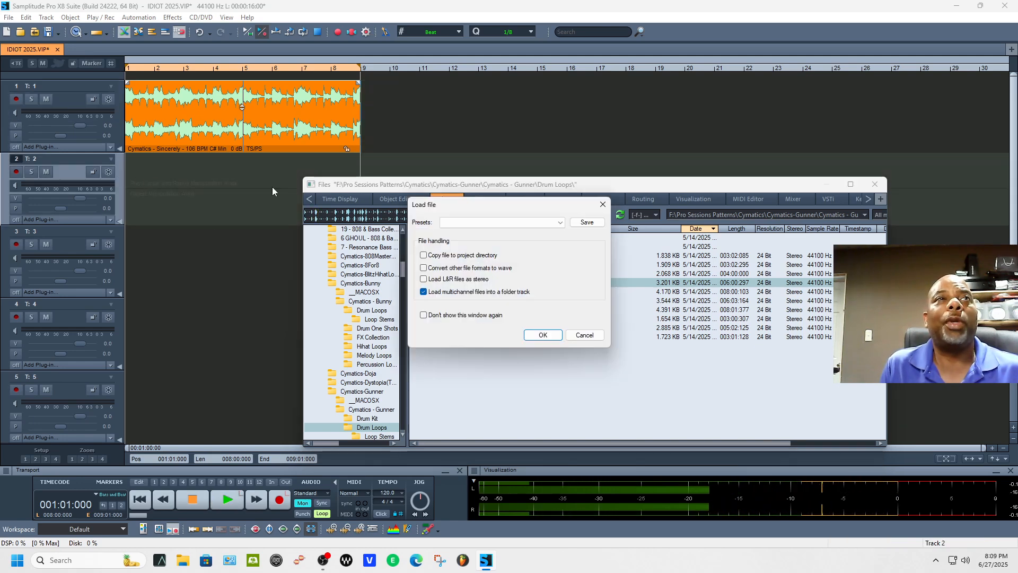
{"action": "left_click", "coordinate": [551, 336]}
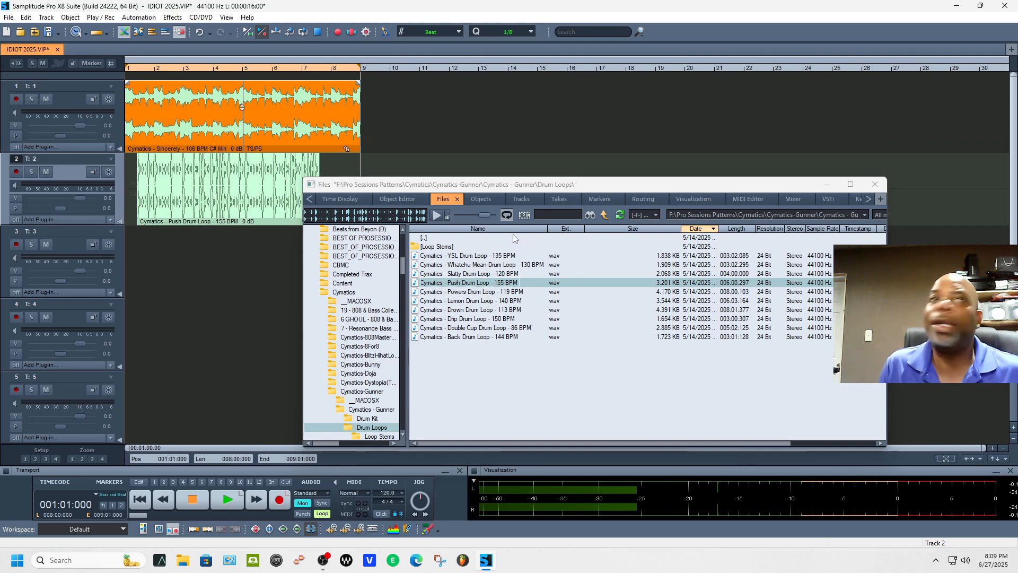
Step: Align the Push drum loop on track 2 to bar 1, time-stretch it to end at bar 9, and play back both tracks
{"action": "left_click_drag", "start_coordinate": [532, 192], "coordinate": [626, 202]}
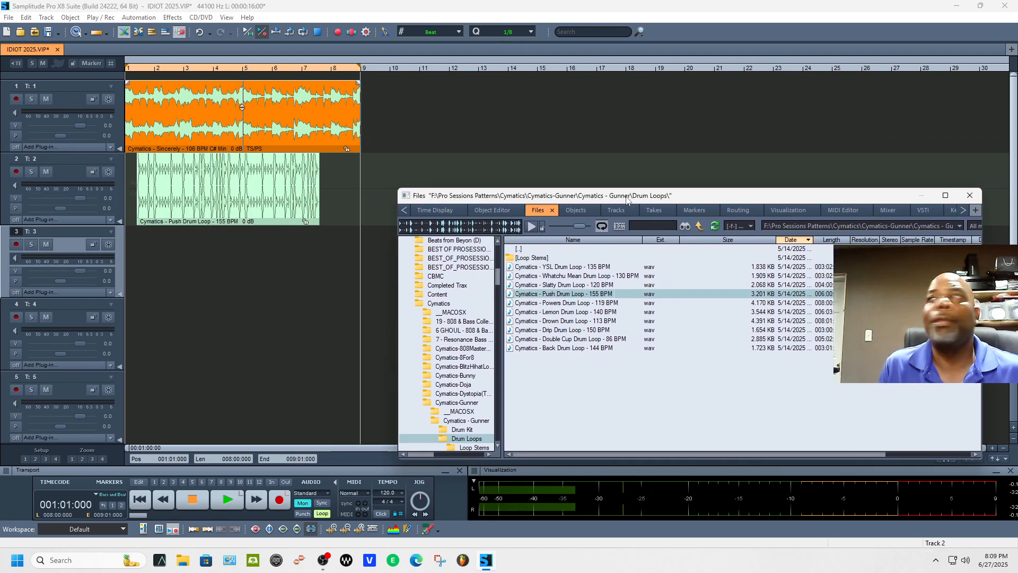
{"action": "left_click", "coordinate": [250, 220]}
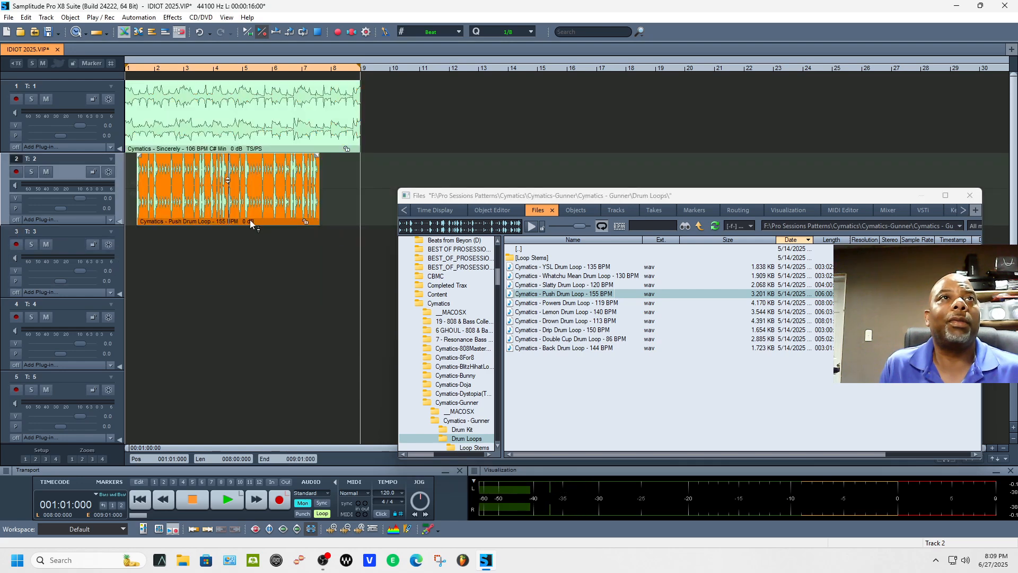
{"action": "left_click_drag", "start_coordinate": [268, 222], "coordinate": [233, 220]}
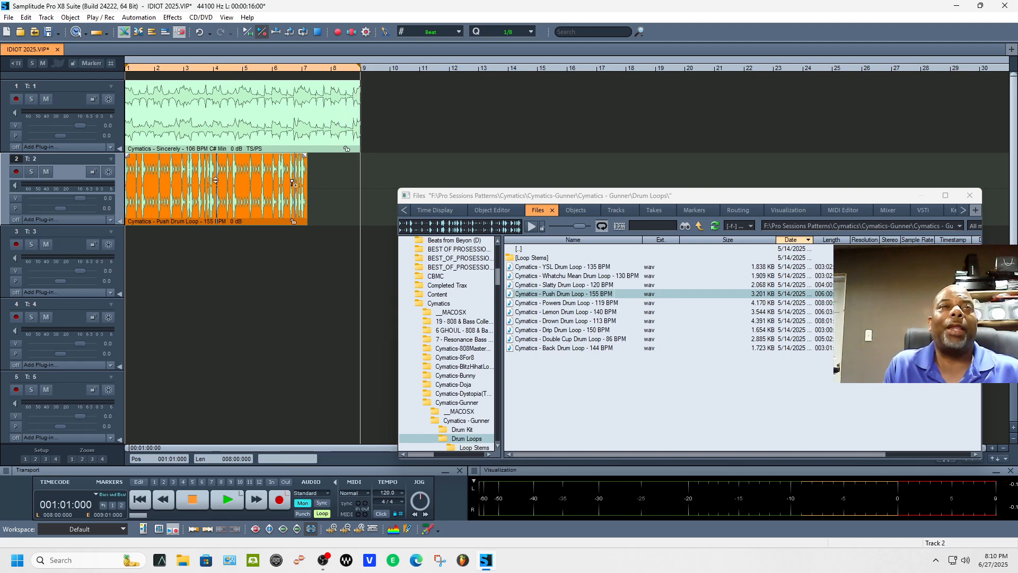
{"action": "left_click_drag", "start_coordinate": [304, 221], "coordinate": [355, 217]}
{"action": "key", "text": "space"}
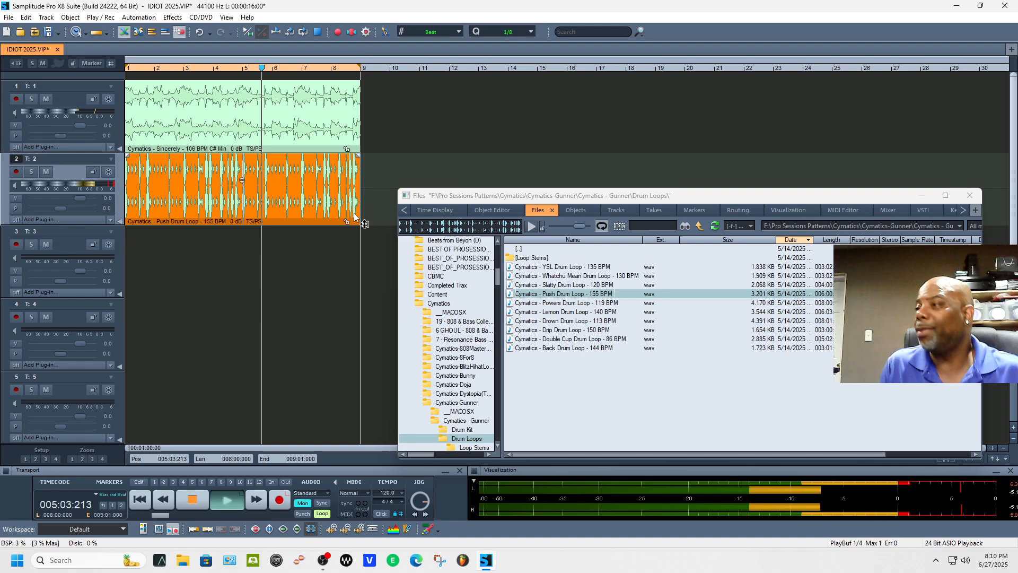
{"action": "key", "text": "space"}
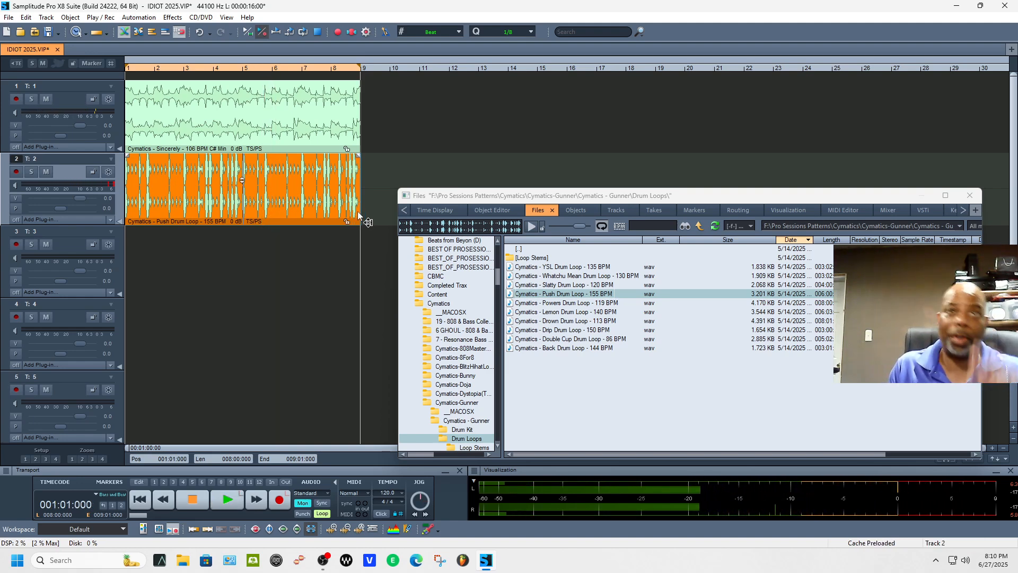
Step: Browse back to the main Cymatics folder and open the HADES Hihat Loops & MIDI folder in the Cymatics-TitanBeta2.0 pack
{"action": "left_click", "coordinate": [699, 227]}
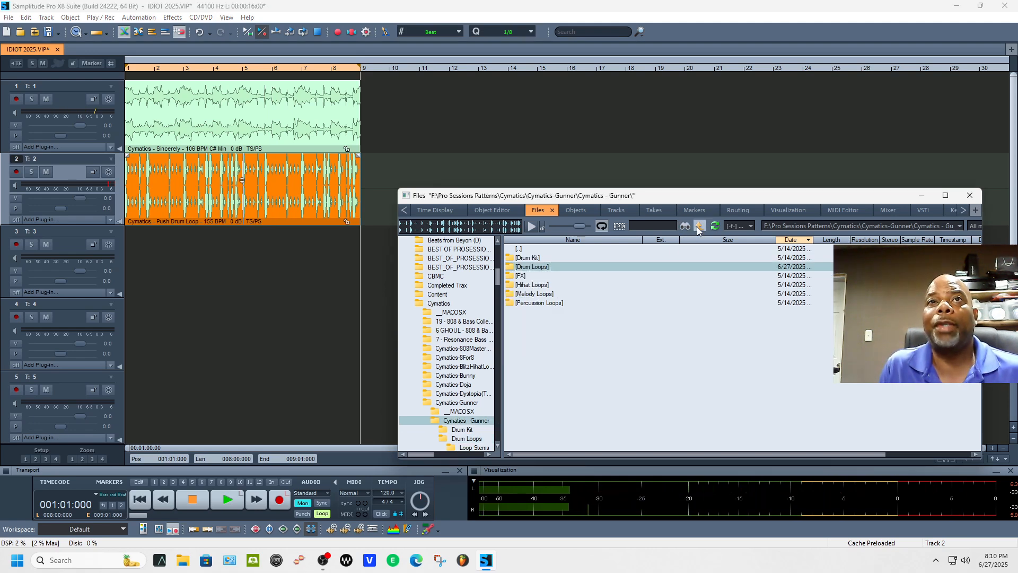
{"action": "left_click", "coordinate": [698, 228]}
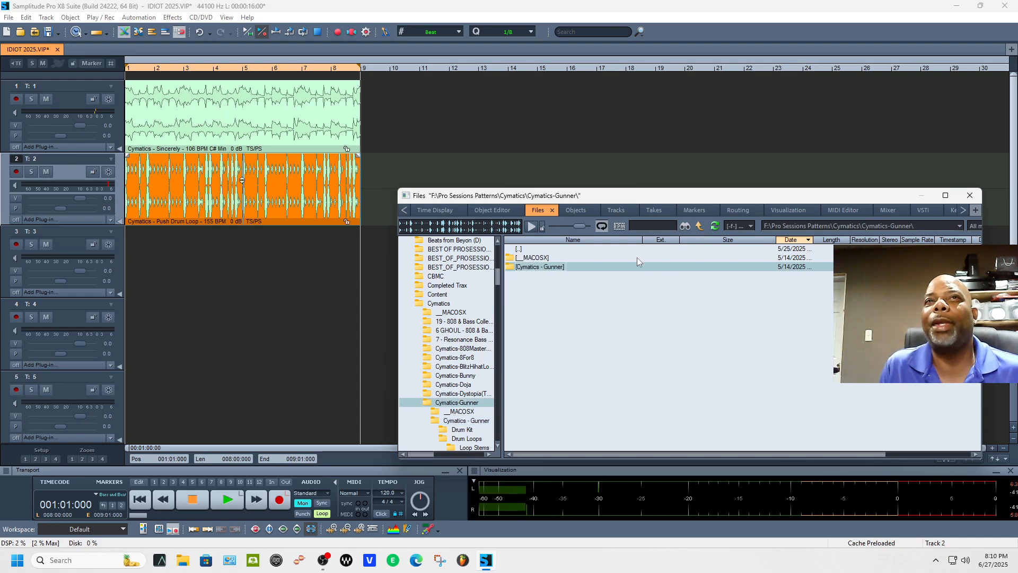
{"action": "left_click", "coordinate": [700, 227]}
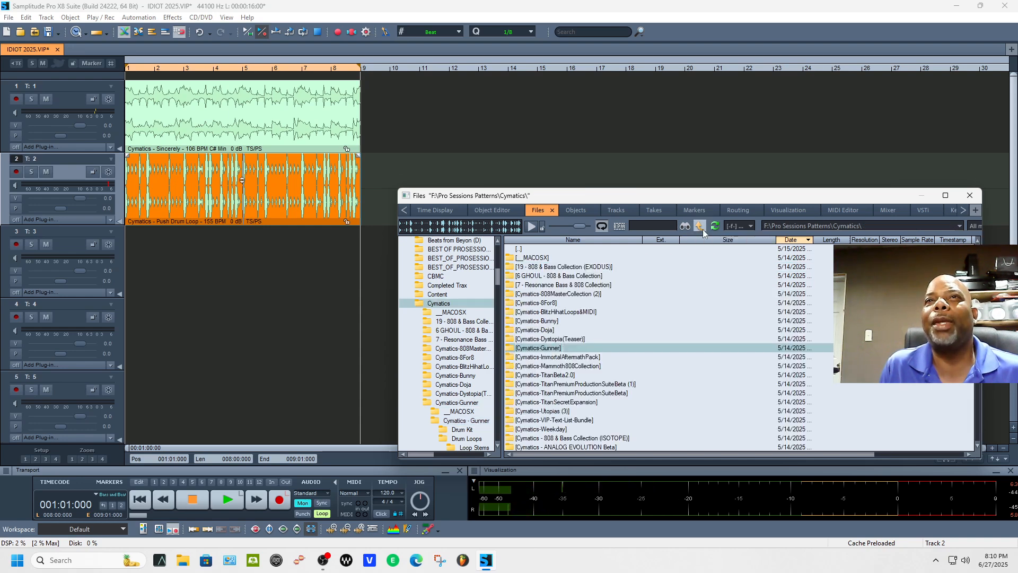
{"action": "double_click", "coordinate": [571, 295]}
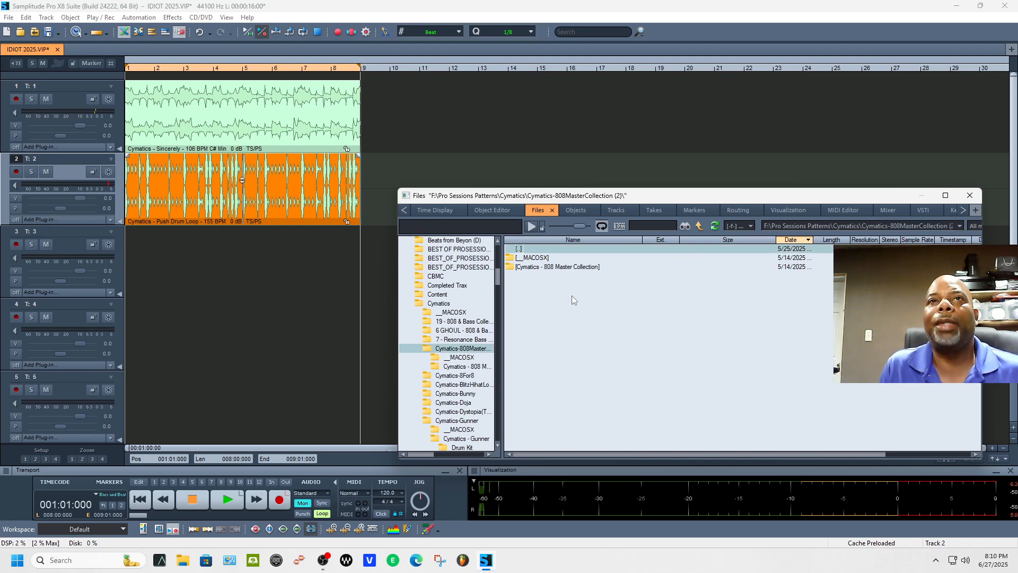
{"action": "left_click", "coordinate": [700, 228]}
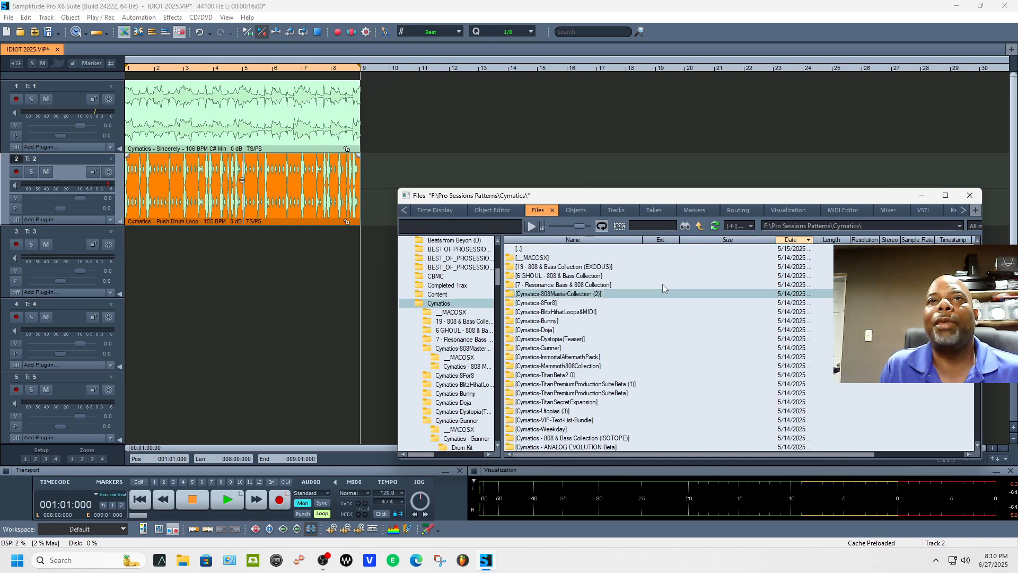
{"action": "double_click", "coordinate": [561, 375]}
{"action": "double_click", "coordinate": [565, 268]}
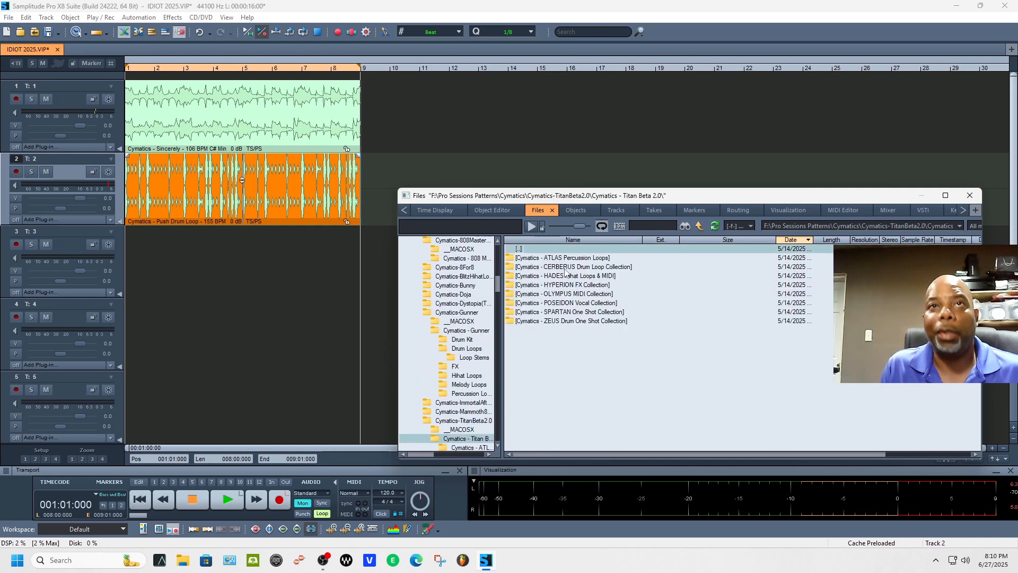
{"action": "double_click", "coordinate": [591, 277]}
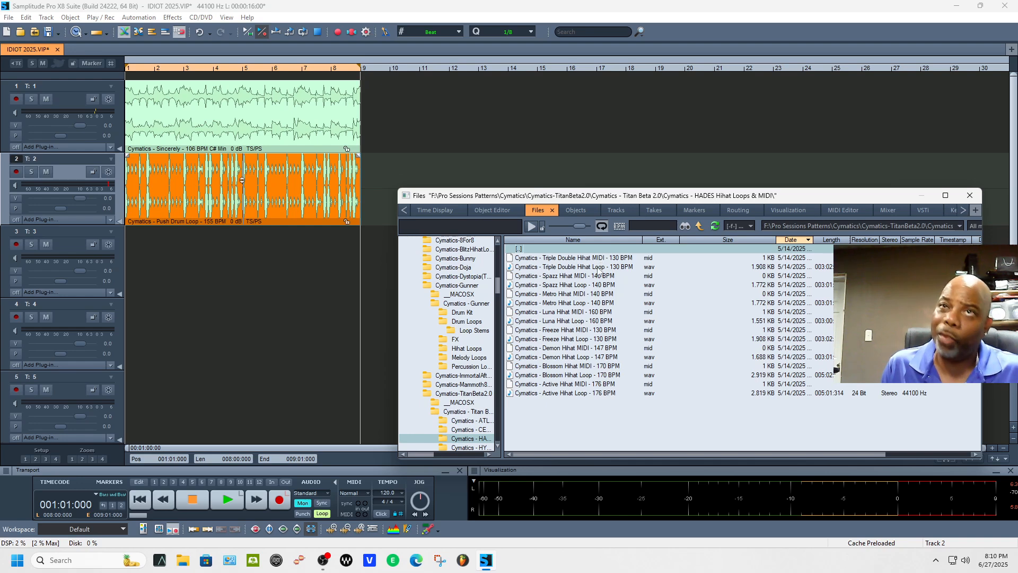
Step: Load the Triple Double Hihat Loop - 130 BPM onto track 3 and align its start to bar 1
{"action": "left_click", "coordinate": [593, 270]}
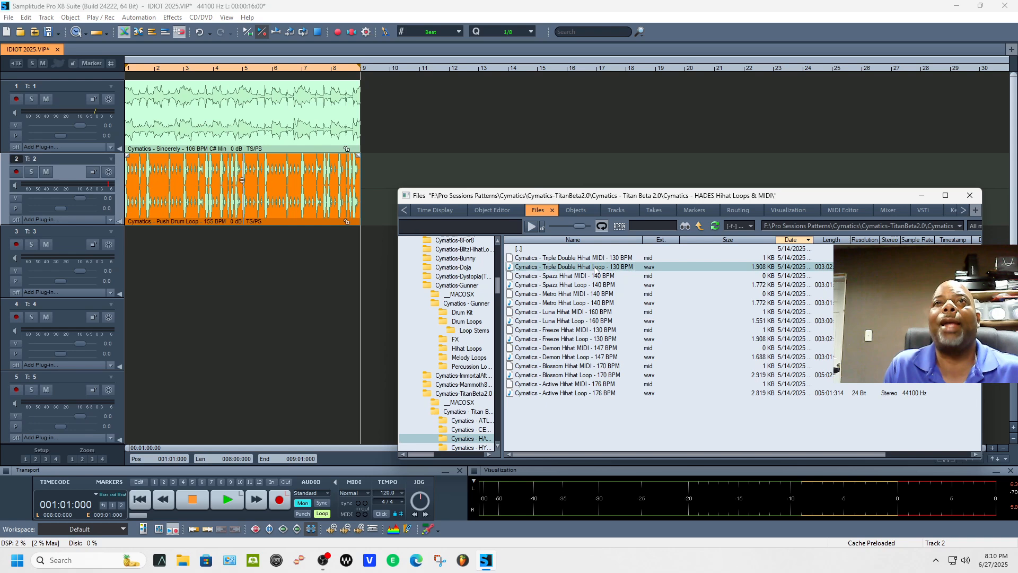
{"action": "left_click_drag", "start_coordinate": [147, 245], "coordinate": [333, 273]}
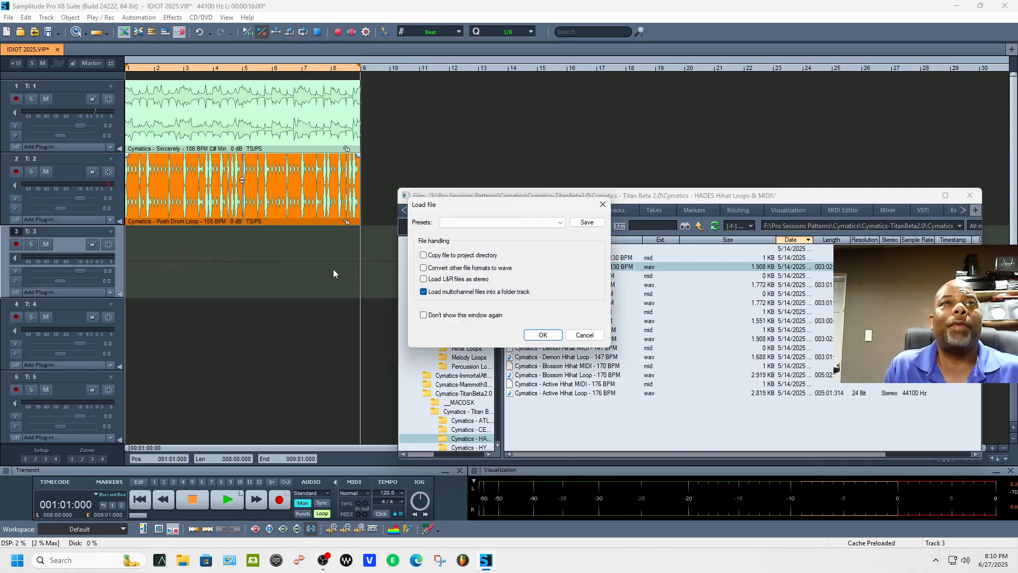
{"action": "left_click", "coordinate": [546, 336]}
{"action": "left_click_drag", "start_coordinate": [228, 283], "coordinate": [151, 286]}
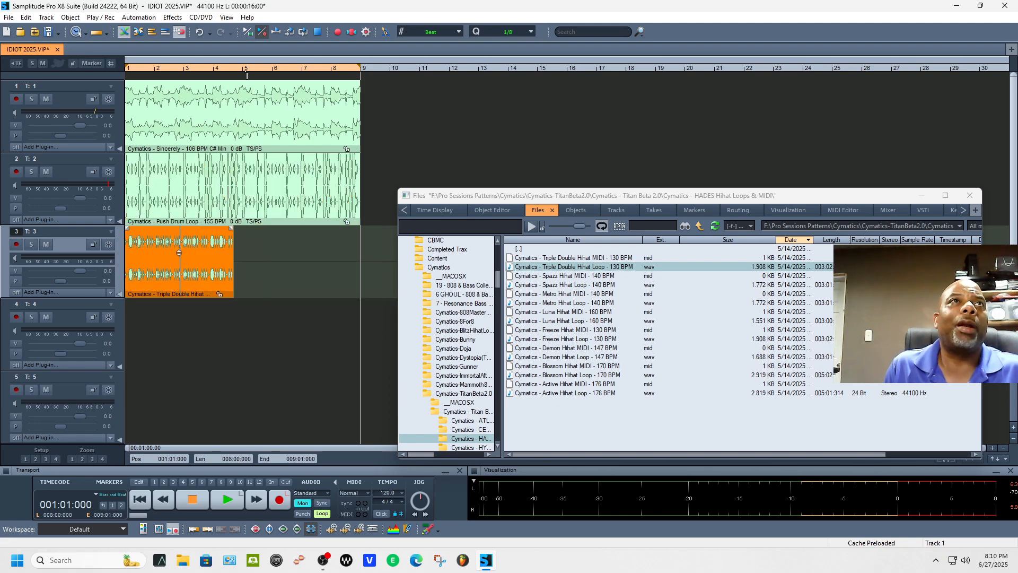
Step: Try time-stretching the hi-hat loop to bar 5 with a duplicate filling up to bar 9, play it back, and delete the duplicate
{"action": "left_click_drag", "start_coordinate": [233, 294], "coordinate": [240, 295]}
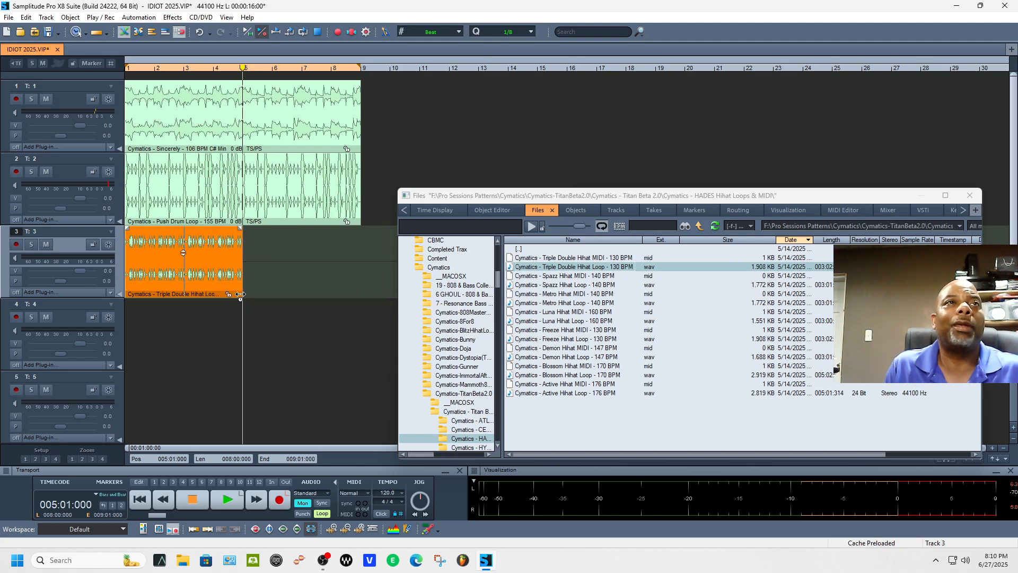
{"action": "key", "text": "ctrl+d"}
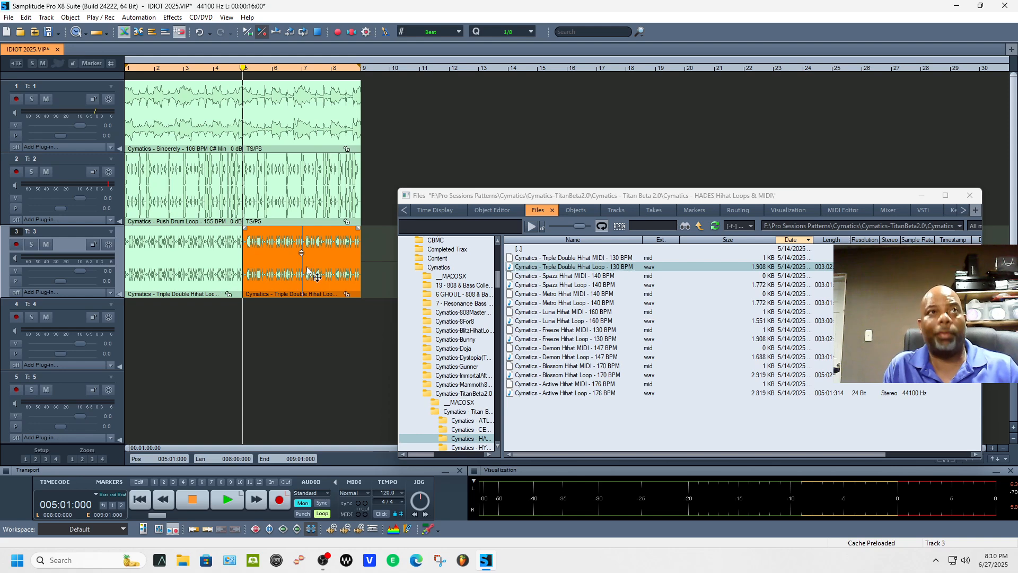
{"action": "left_click", "coordinate": [142, 498]}
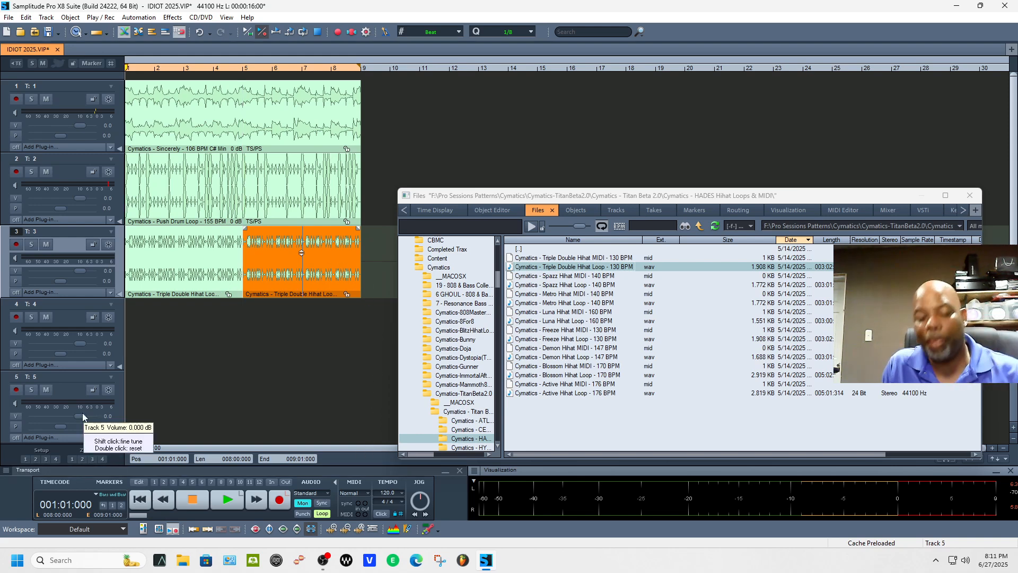
{"action": "key", "text": "space"}
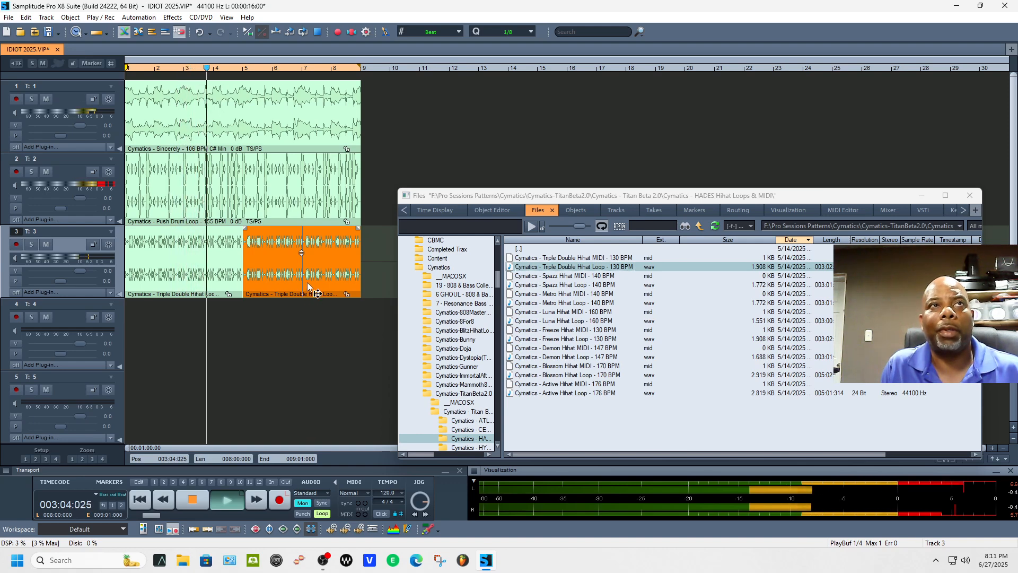
{"action": "key", "text": "space"}
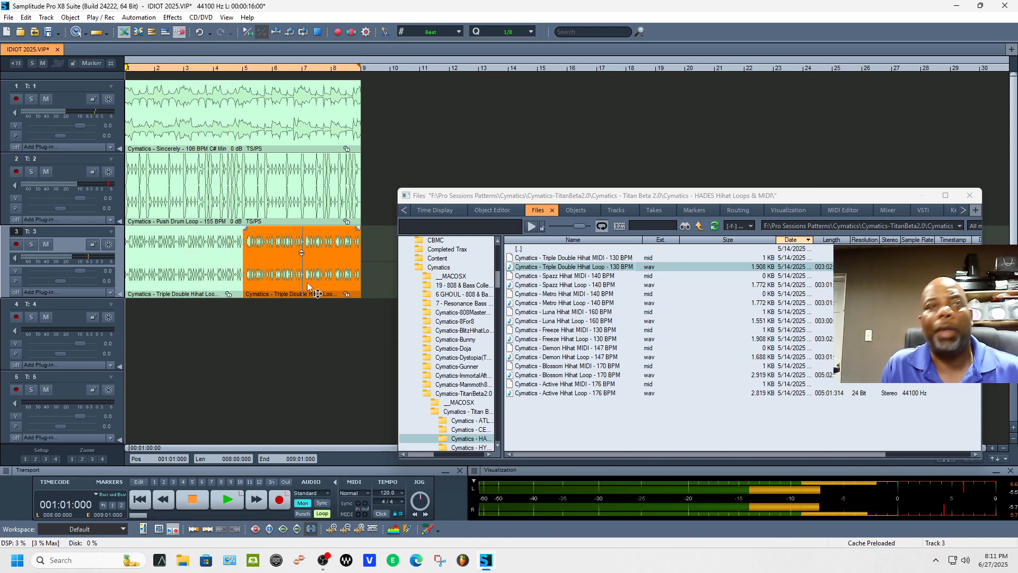
{"action": "key", "text": "Delete"}
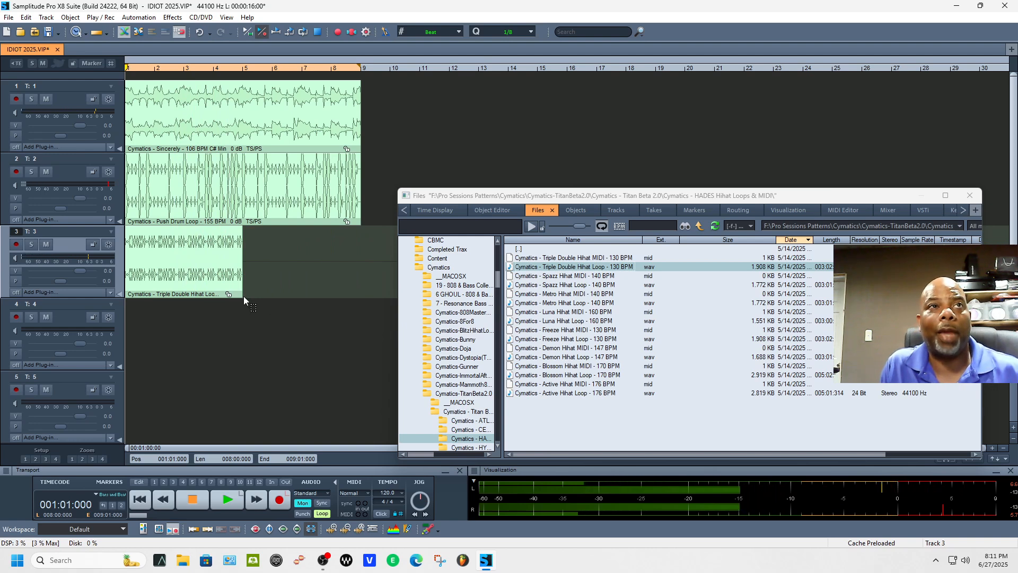
Step: Time-stretch the hi-hat loop on track 3 to end at bar 9 and start playback
{"action": "left_click", "coordinate": [242, 295]}
{"action": "left_click_drag", "start_coordinate": [242, 296], "coordinate": [360, 289]}
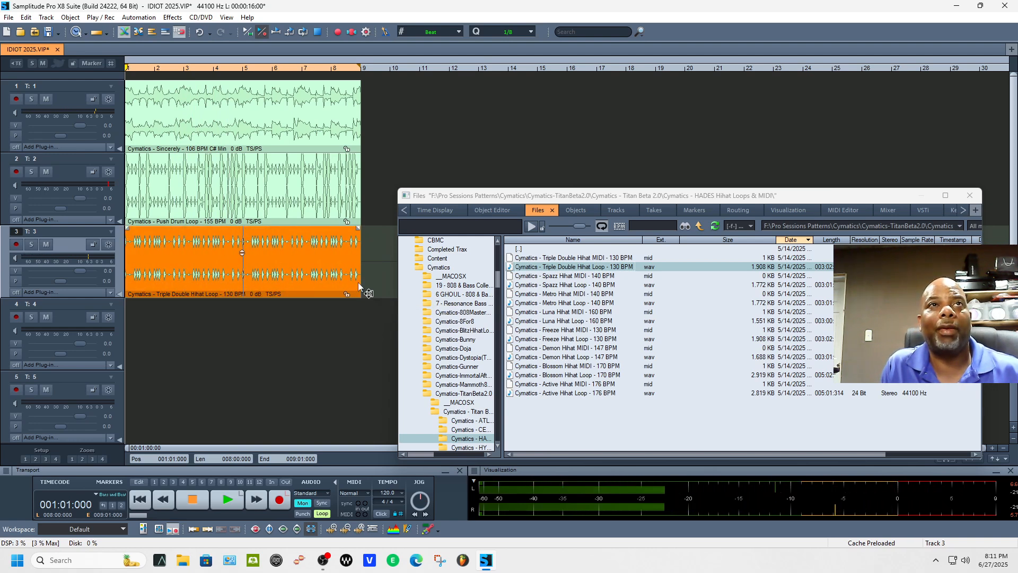
{"action": "key", "text": "space"}
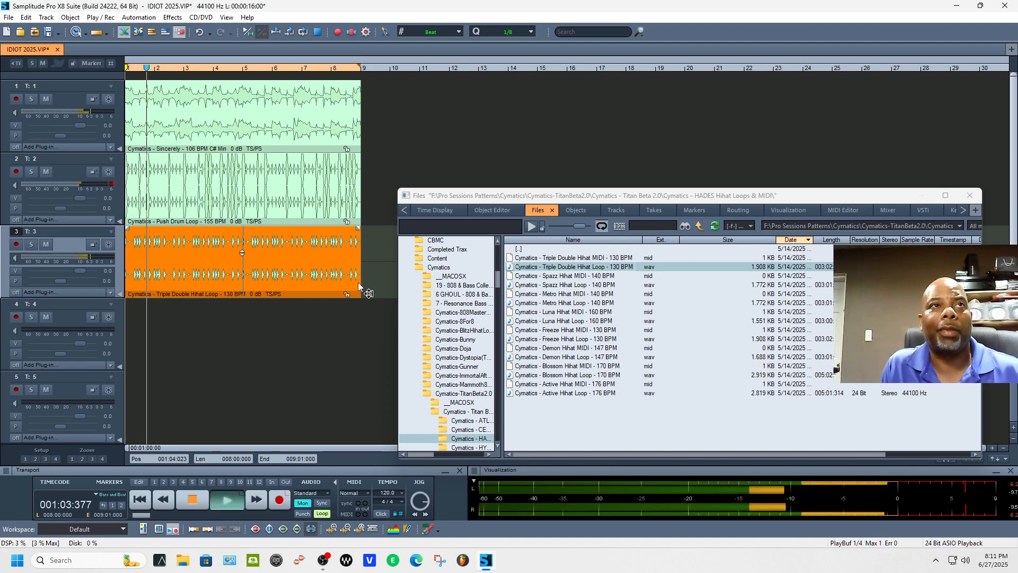
Step: Lower the hi-hat loop object's volume slightly on track 3 and replay the arrangement to check the balance
{"action": "left_click_drag", "start_coordinate": [242, 254], "coordinate": [242, 257]}
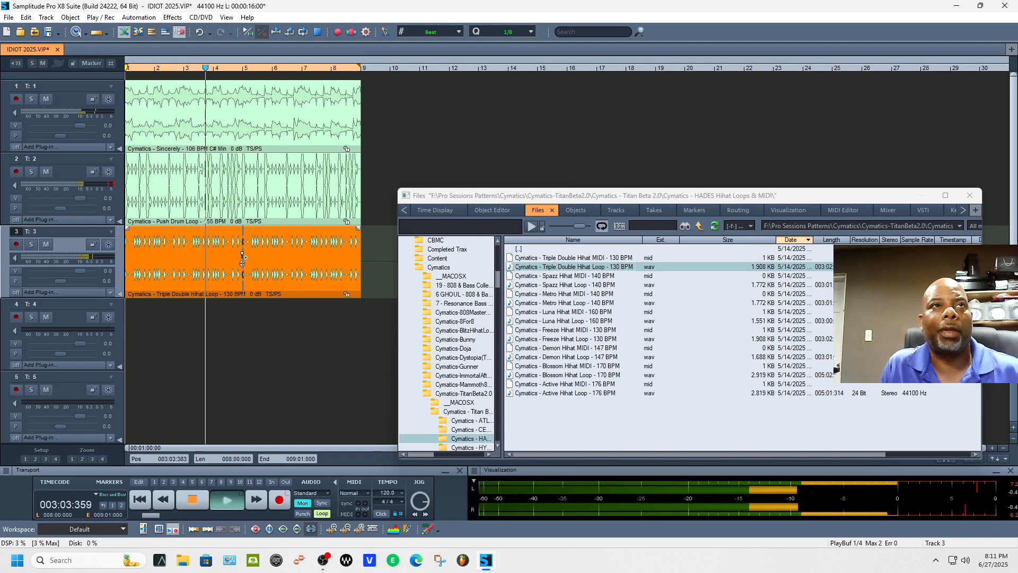
{"action": "key", "text": "space"}
{"action": "key", "text": "space"}
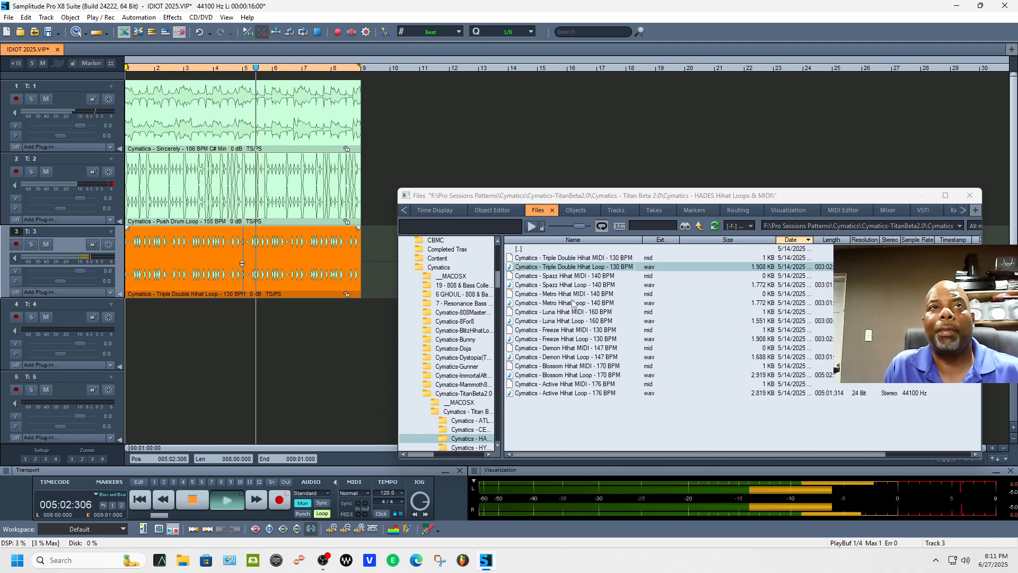
{"action": "key", "text": "space"}
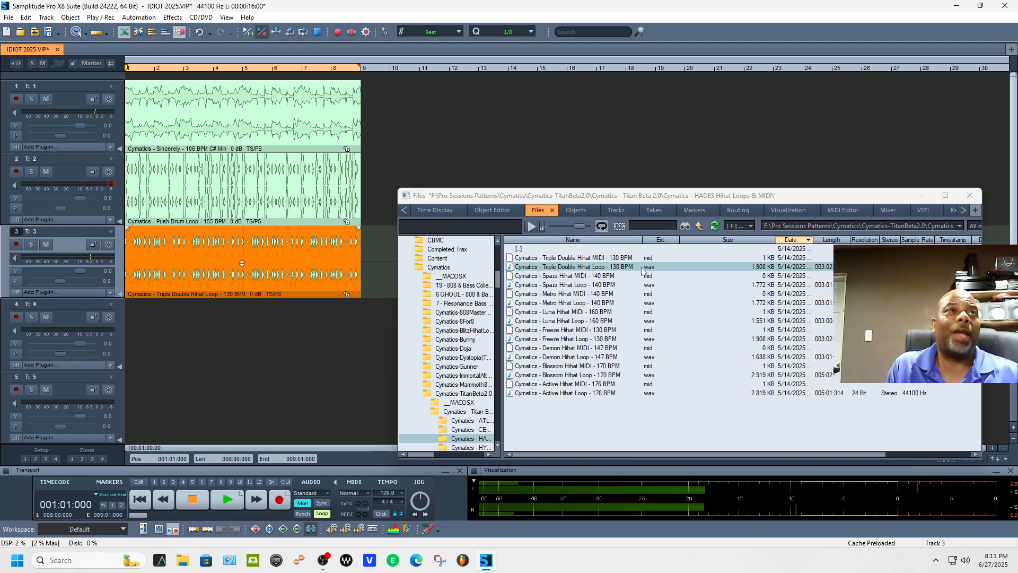
Step: Browse to the Trap folder of the ZEUS Drum One Shot Collection and audition the Snap (Sprung) sample
{"action": "left_click", "coordinate": [699, 227]}
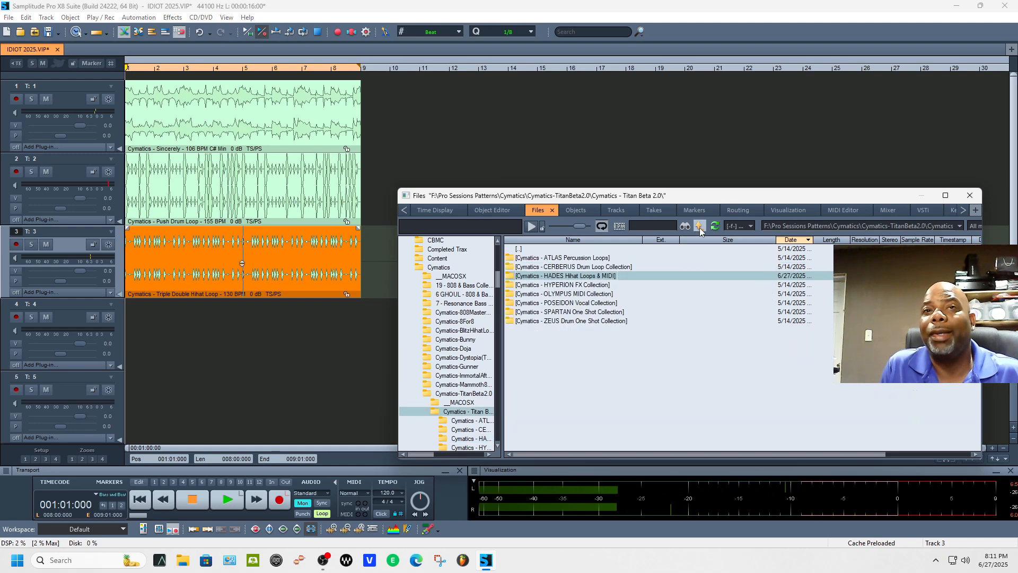
{"action": "left_click", "coordinate": [602, 322]}
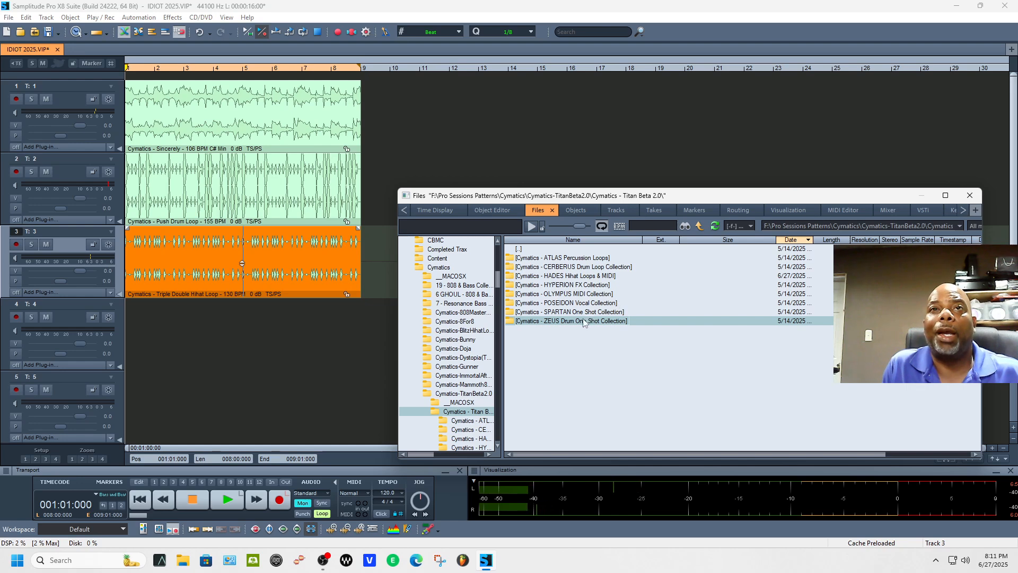
{"action": "double_click", "coordinate": [582, 320]}
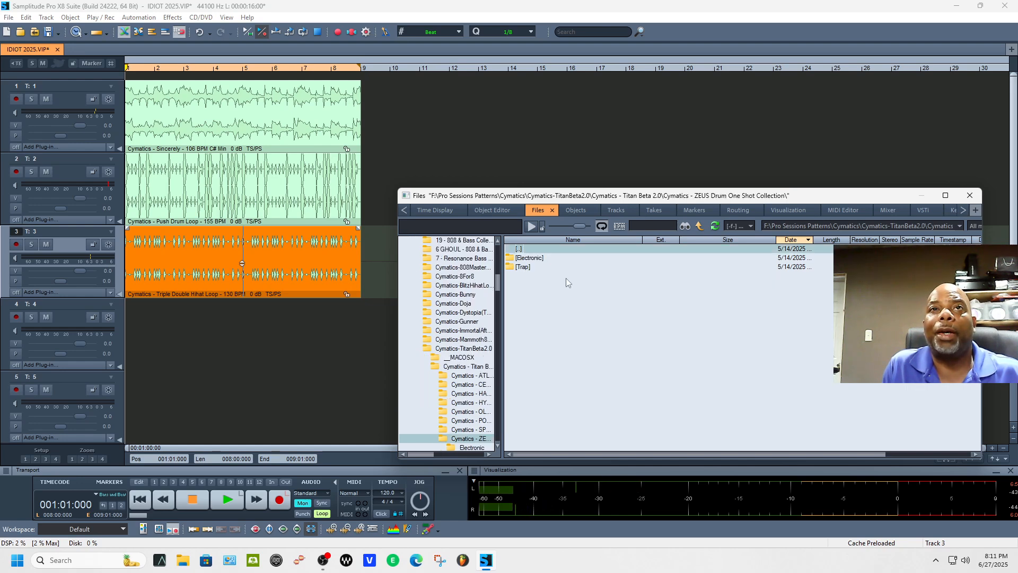
{"action": "double_click", "coordinate": [523, 266]}
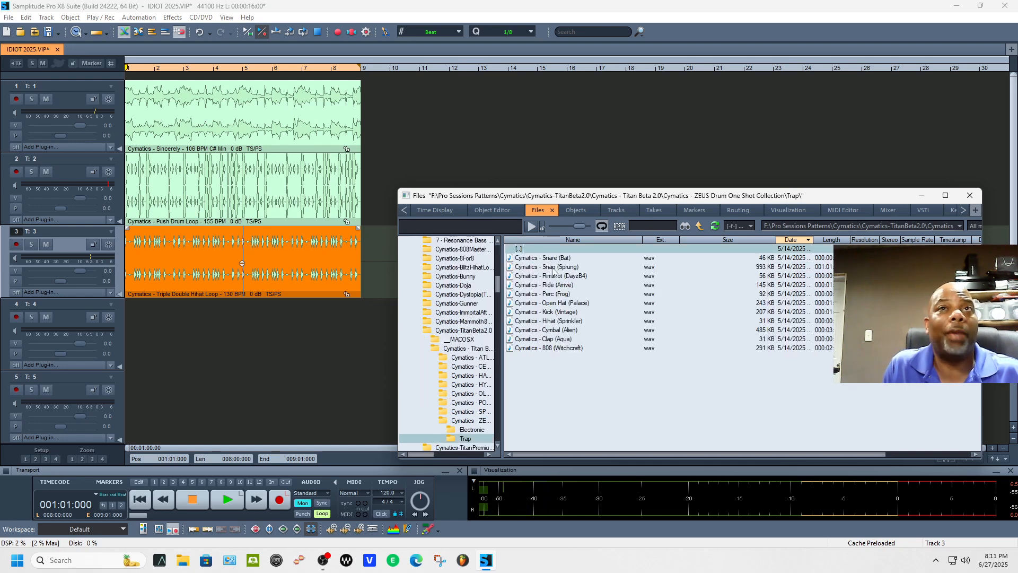
{"action": "left_click", "coordinate": [553, 268]}
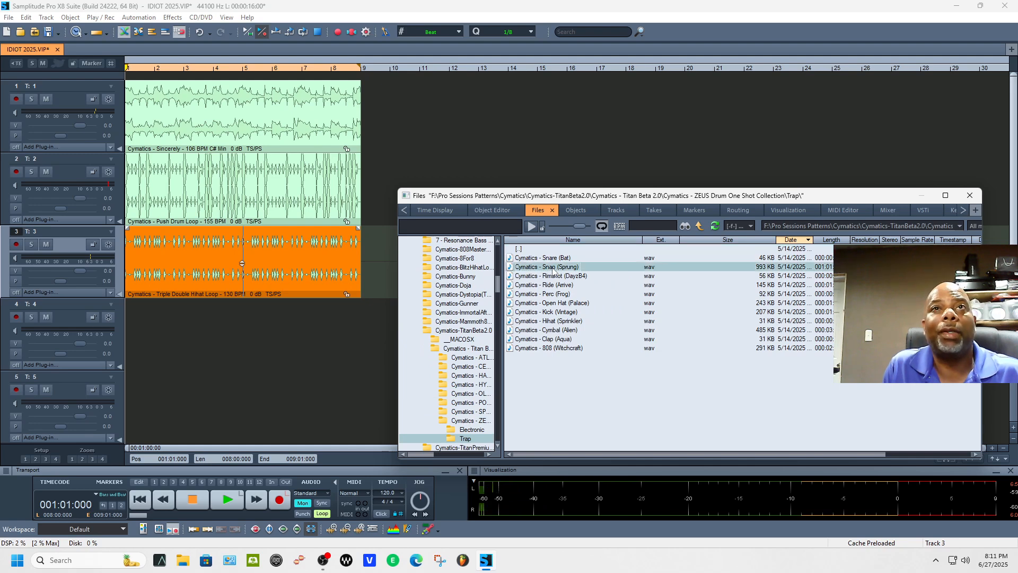
{"action": "left_click", "coordinate": [532, 226]}
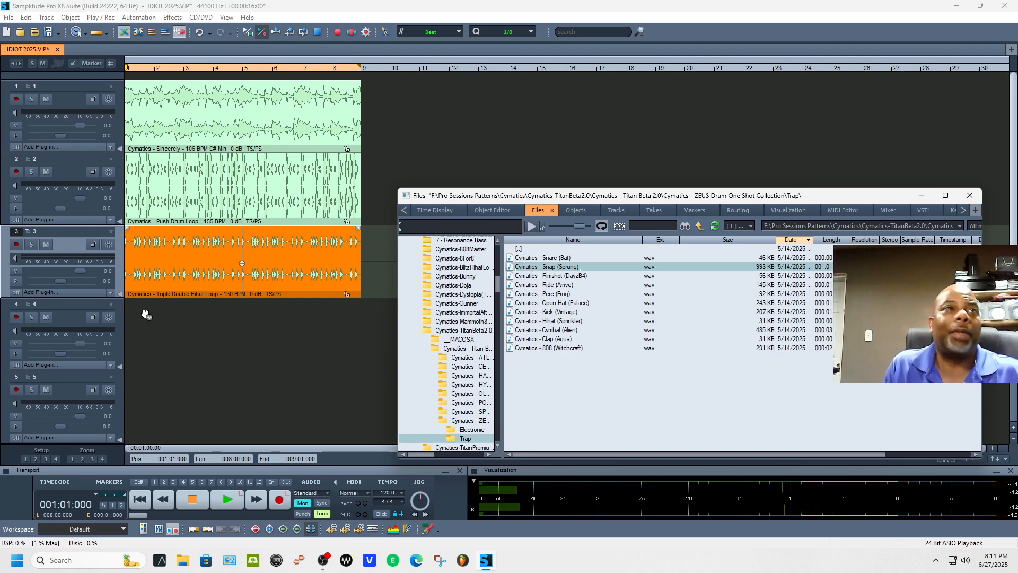
Step: Load the Snap (Sprung) one-shot onto track 4 at the start of bar 1 and play it with the arrangement
{"action": "left_click_drag", "start_coordinate": [130, 323], "coordinate": [130, 325]}
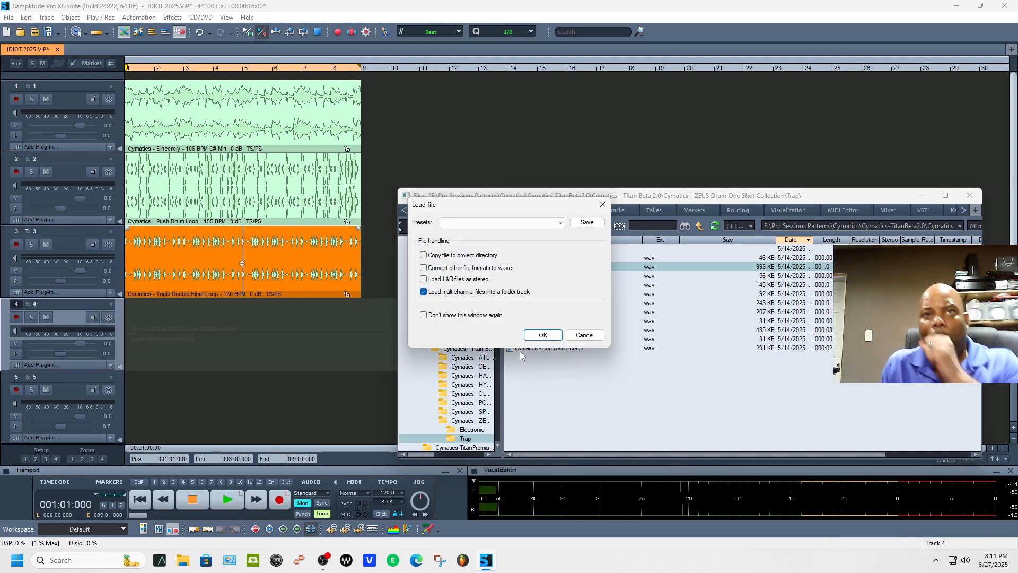
{"action": "left_click", "coordinate": [542, 335]}
{"action": "left_click_drag", "start_coordinate": [168, 361], "coordinate": [145, 354]}
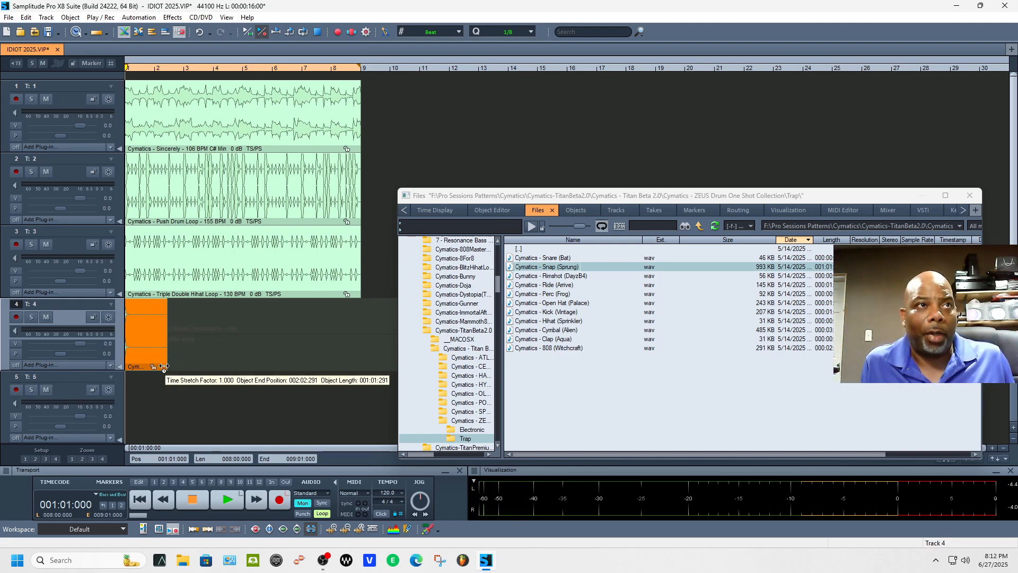
{"action": "key", "text": "space"}
{"action": "key", "text": "space"}
Step: Move the snap on track 4 to start at 001:03:000, checking its timing in playback
{"action": "left_click_drag", "start_coordinate": [143, 362], "coordinate": [176, 359]}
{"action": "key", "text": "space"}
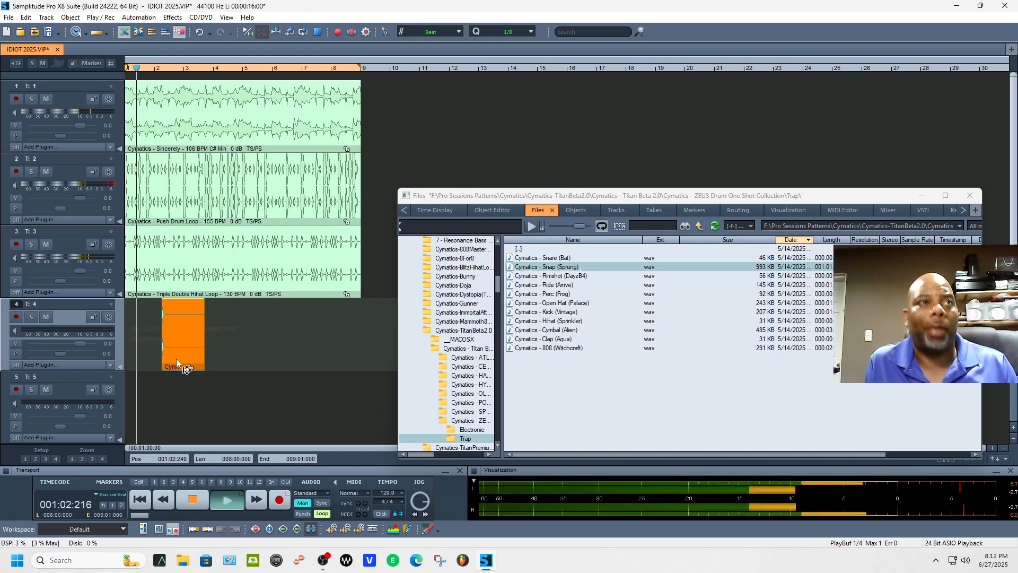
{"action": "key", "text": "space"}
{"action": "left_click_drag", "start_coordinate": [176, 358], "coordinate": [157, 359]}
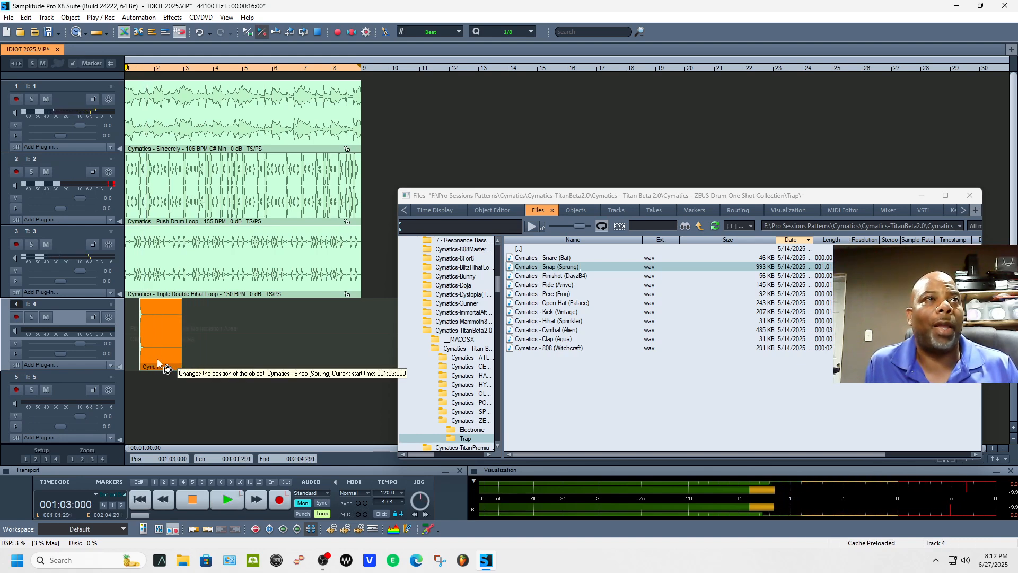
{"action": "key", "text": "space"}
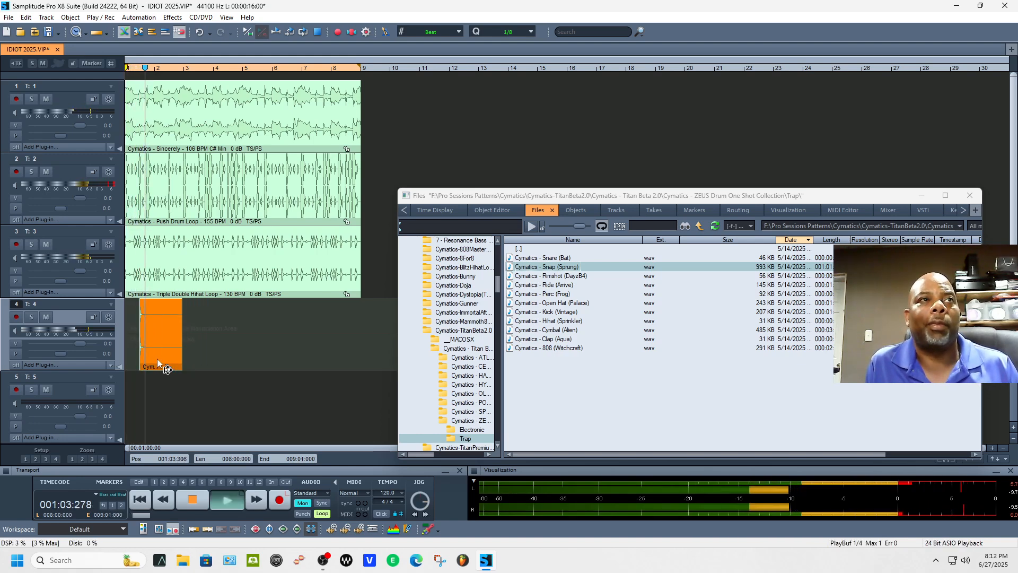
{"action": "key", "text": "space"}
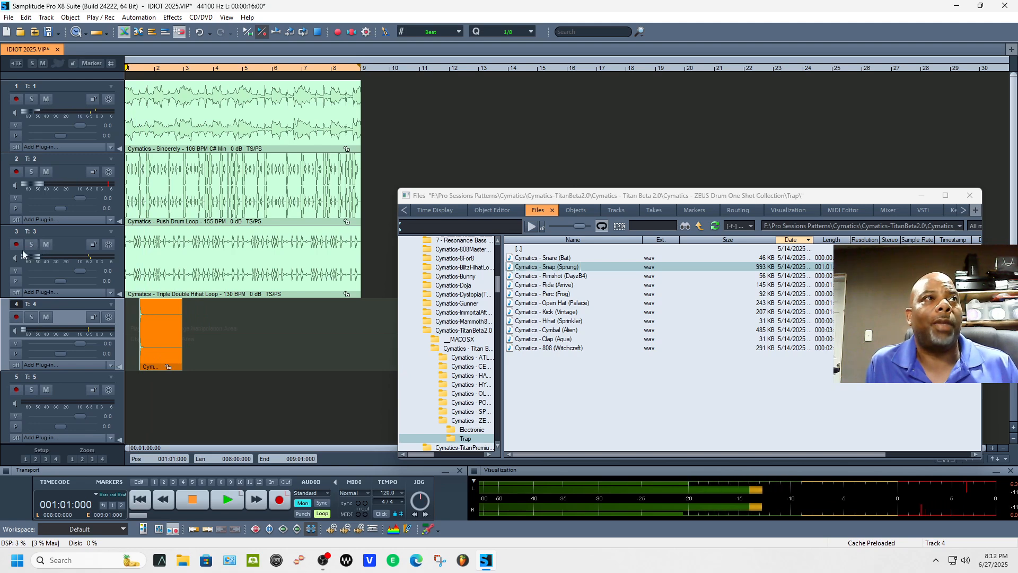
Step: Solo tracks 1, 3 and 4 and play them to hear the snap against the melody and hi-hats
{"action": "left_click", "coordinate": [30, 246]}
{"action": "left_click", "coordinate": [31, 316]}
{"action": "key", "text": "space"}
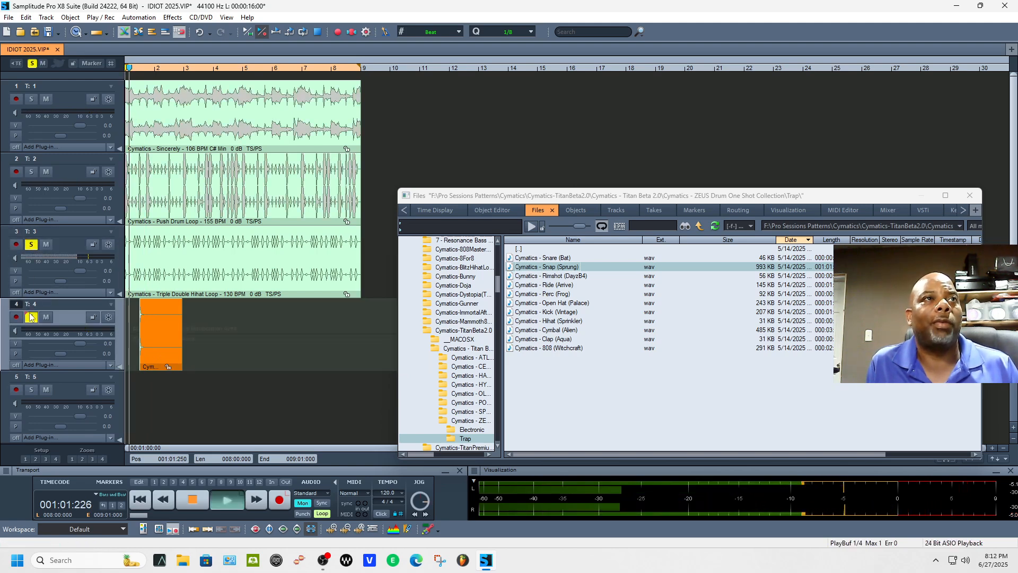
{"action": "key", "text": "space"}
{"action": "left_click", "coordinate": [32, 99]}
{"action": "key", "text": "space"}
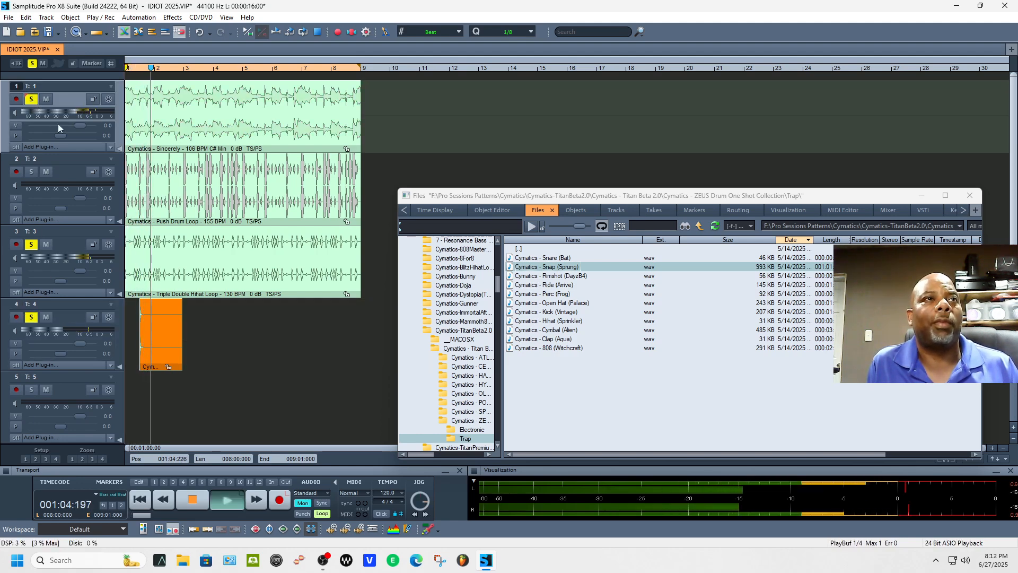
{"action": "key", "text": "space"}
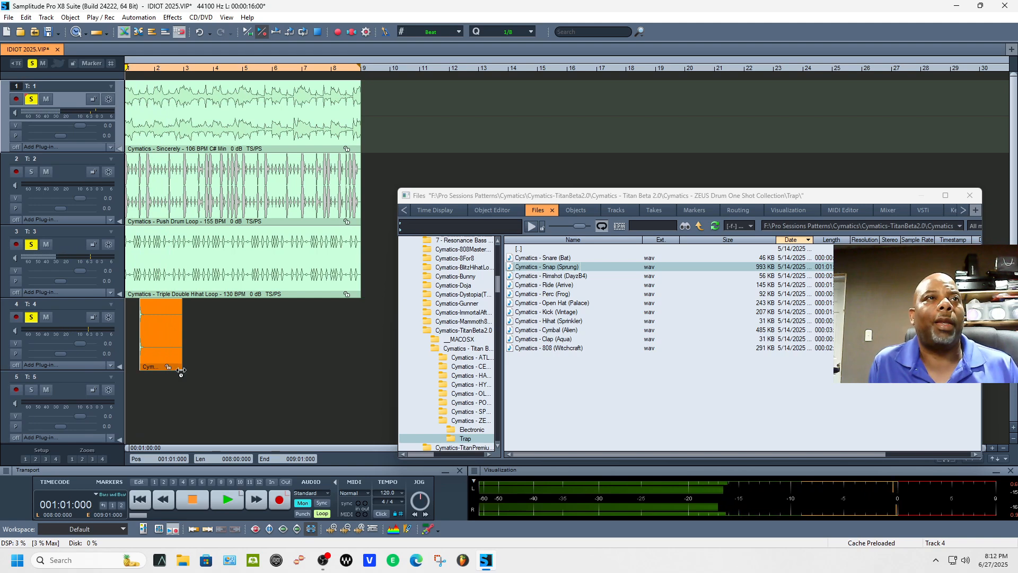
Step: In Universal Mouse Mode, trim the snap on track 4 to three beats and place a duplicate in bar 2
{"action": "left_click", "coordinate": [85, 34]}
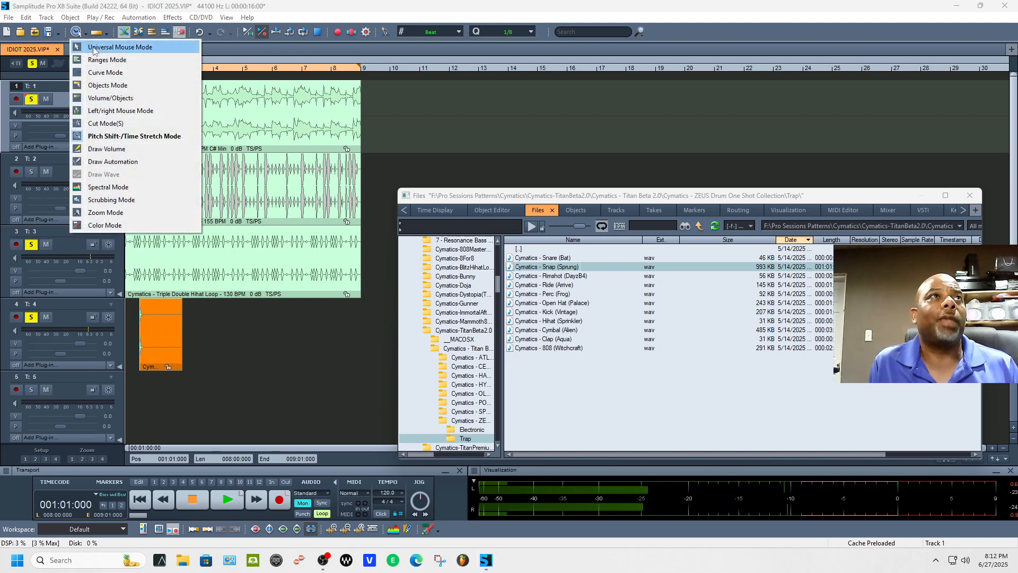
{"action": "left_click", "coordinate": [95, 48]}
{"action": "mouse_move", "coordinate": [182, 367]}
{"action": "left_mouse_down"}
{"action": "mouse_move", "coordinate": [160, 369]}
{"action": "mouse_move", "coordinate": [151, 356]}
{"action": "mouse_move", "coordinate": [187, 358]}
{"action": "left_mouse_up"}
{"action": "key", "text": "space"}
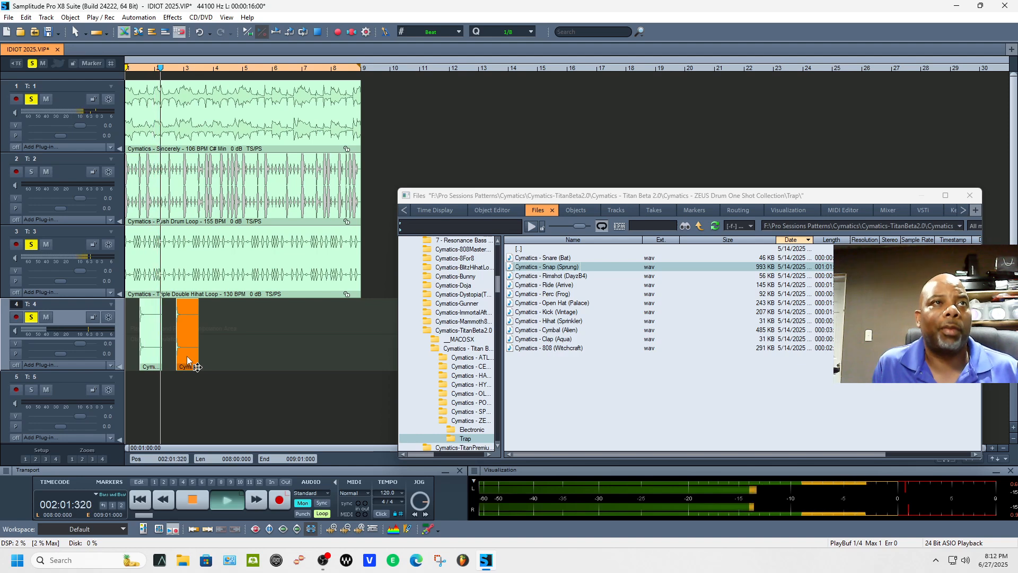
{"action": "key", "text": "space"}
Step: Reposition the duplicated snap to start at 002:03:000, checking its timing in playback
{"action": "left_click_drag", "start_coordinate": [187, 355], "coordinate": [176, 358]}
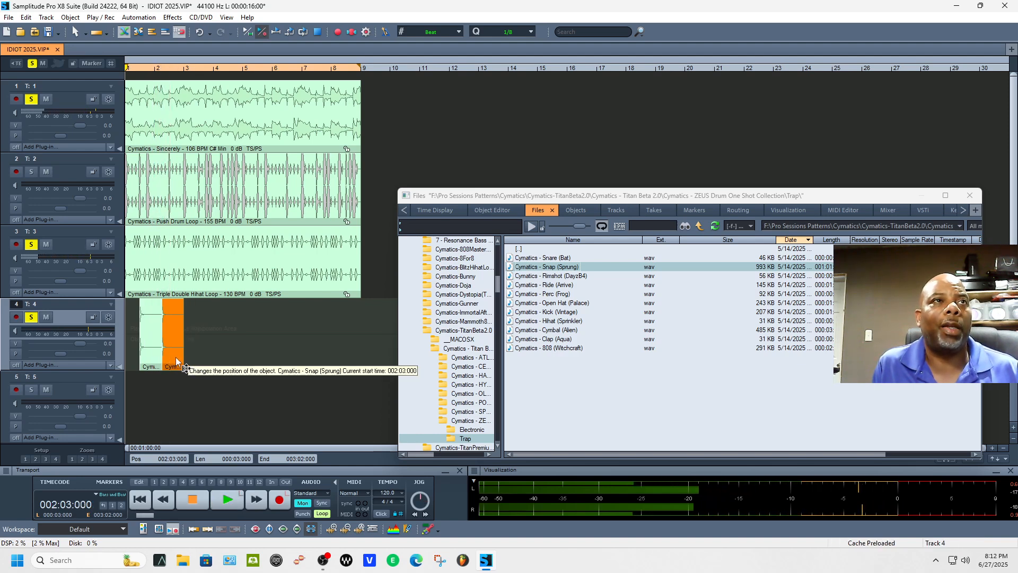
{"action": "key", "text": "space"}
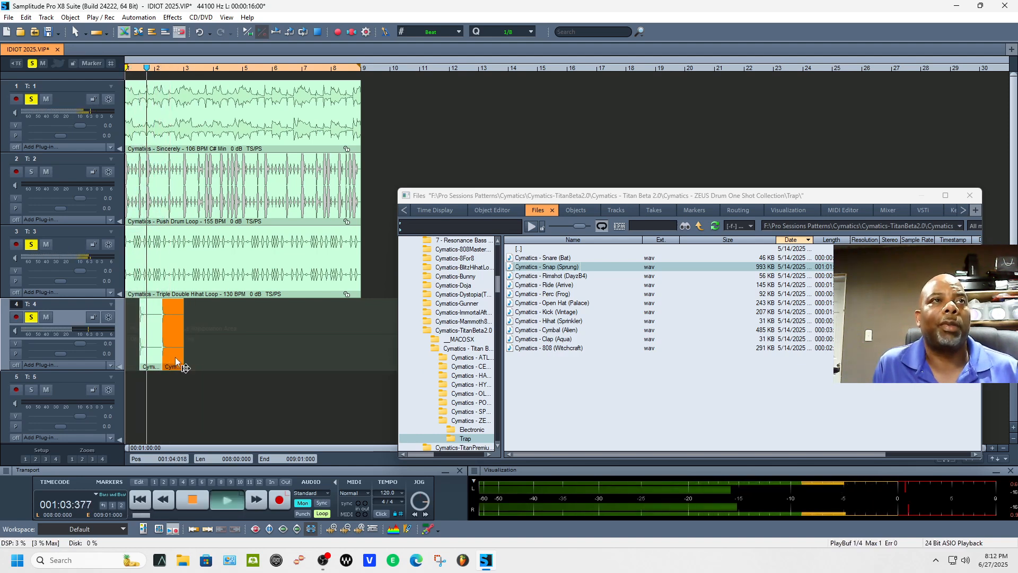
{"action": "key", "text": "space"}
{"action": "left_click_drag", "start_coordinate": [175, 358], "coordinate": [177, 360]}
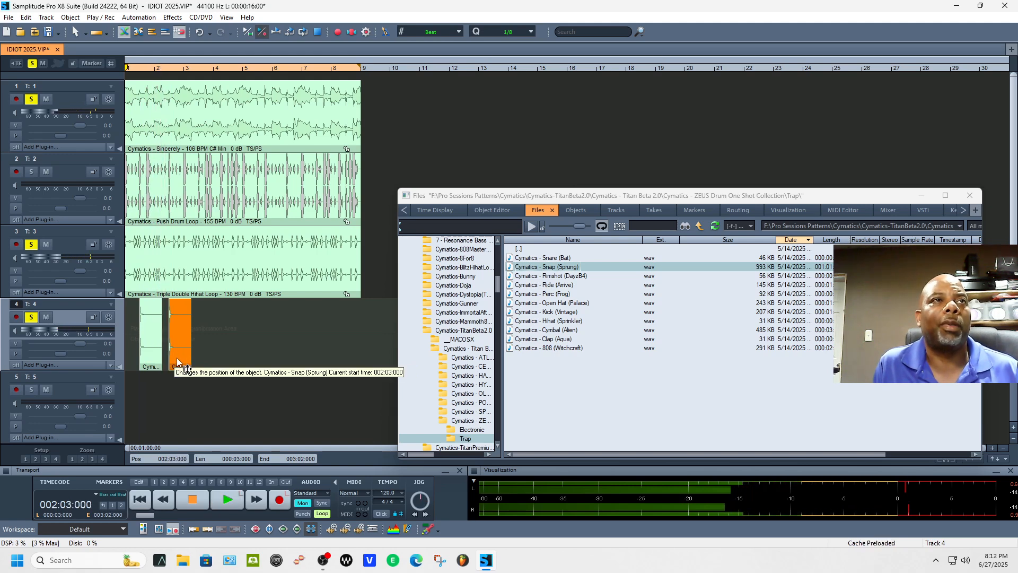
{"action": "key", "text": "space"}
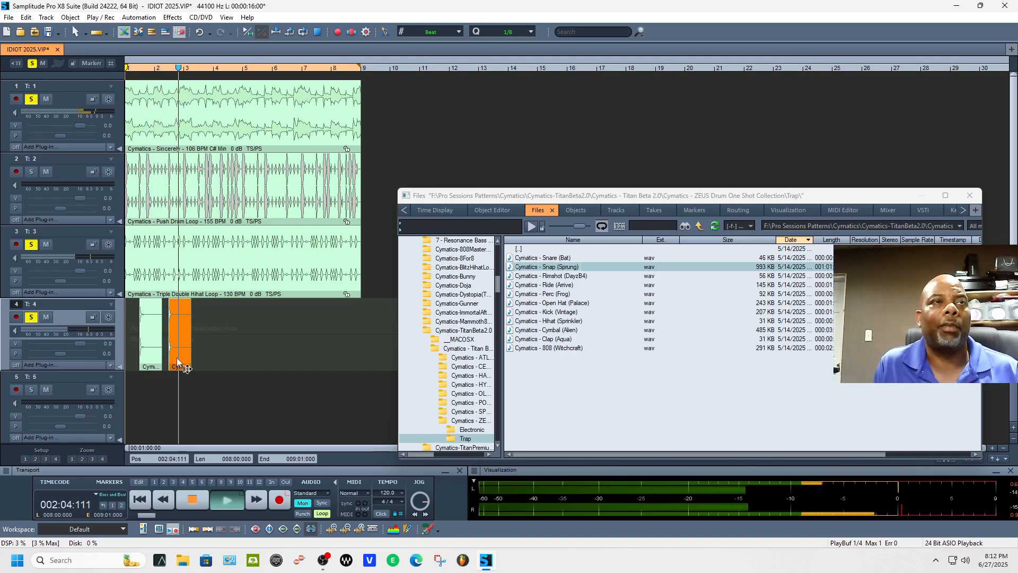
{"action": "key", "text": "space"}
Step: Duplicate both snaps onto beat 3 of bars 3 and 4 on track 4 and play the pattern
{"action": "mouse_move", "coordinate": [211, 357]}
{"action": "left_mouse_down"}
{"action": "mouse_move", "coordinate": [148, 353]}
{"action": "mouse_move", "coordinate": [207, 364]}
{"action": "left_mouse_up"}
{"action": "key", "text": "space"}
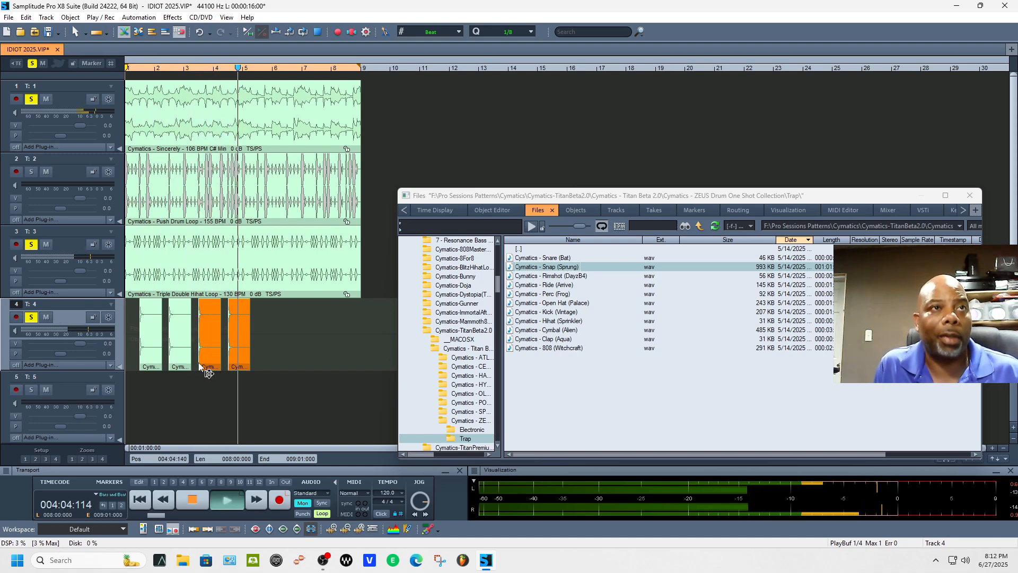
{"action": "key", "text": "space"}
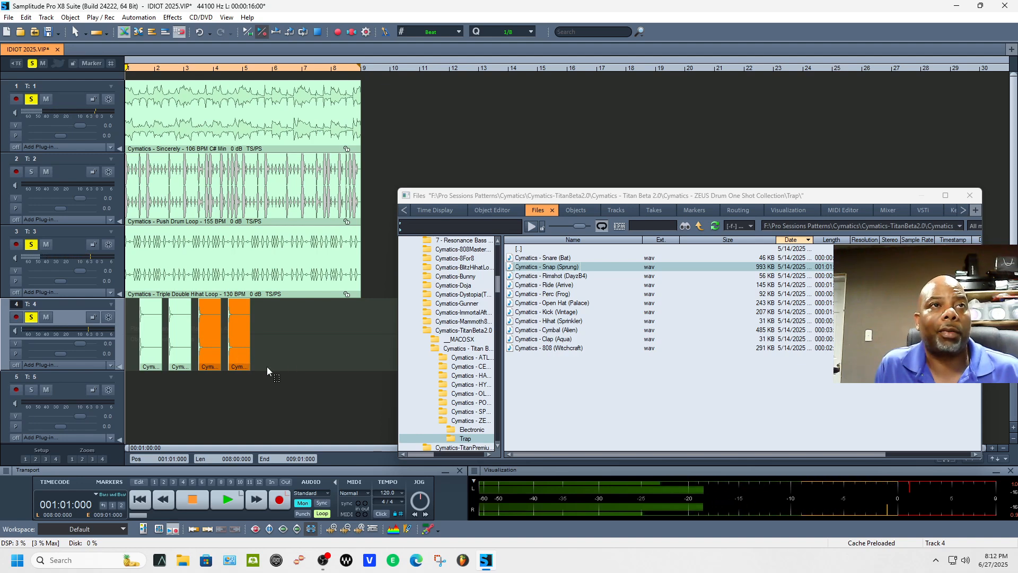
{"action": "left_click", "coordinate": [267, 366]}
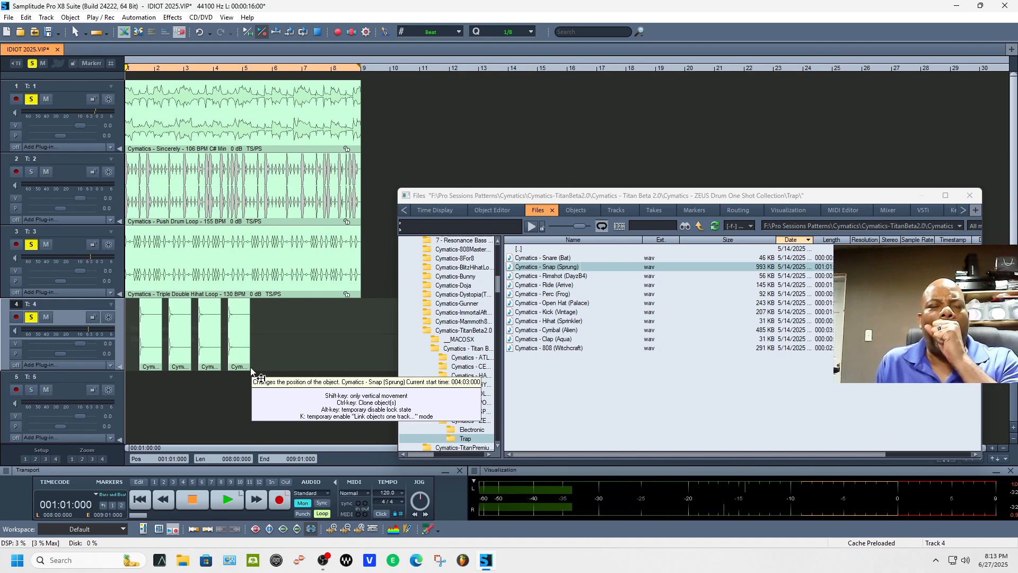
Step: Trim the bar 4 snap to one beat, duplicate it onto beat 2 of bar 5, and play the pattern
{"action": "left_click_drag", "start_coordinate": [251, 367], "coordinate": [234, 365]}
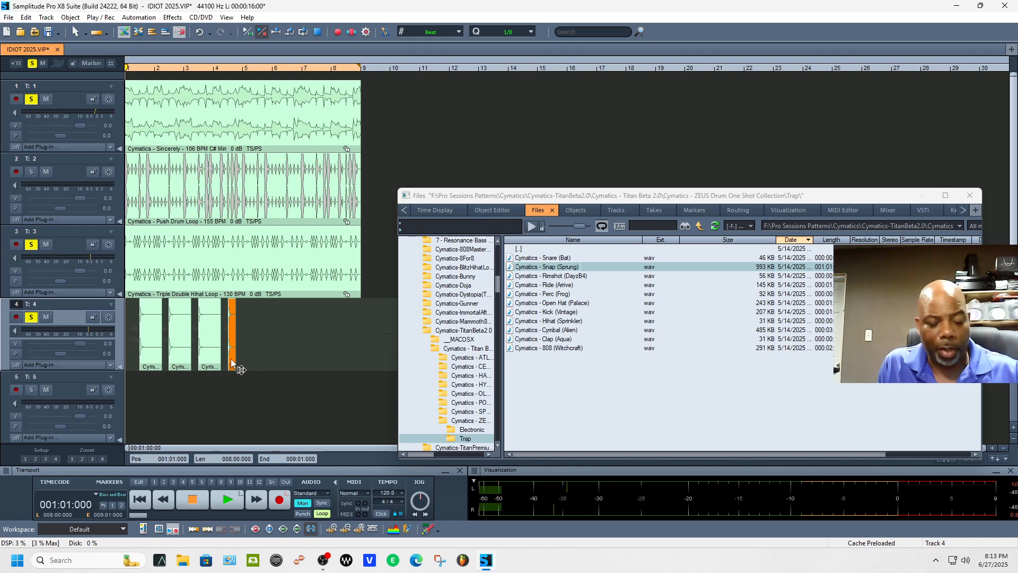
{"action": "key", "text": "ctrl+d"}
{"action": "left_click_drag", "start_coordinate": [242, 360], "coordinate": [253, 364]}
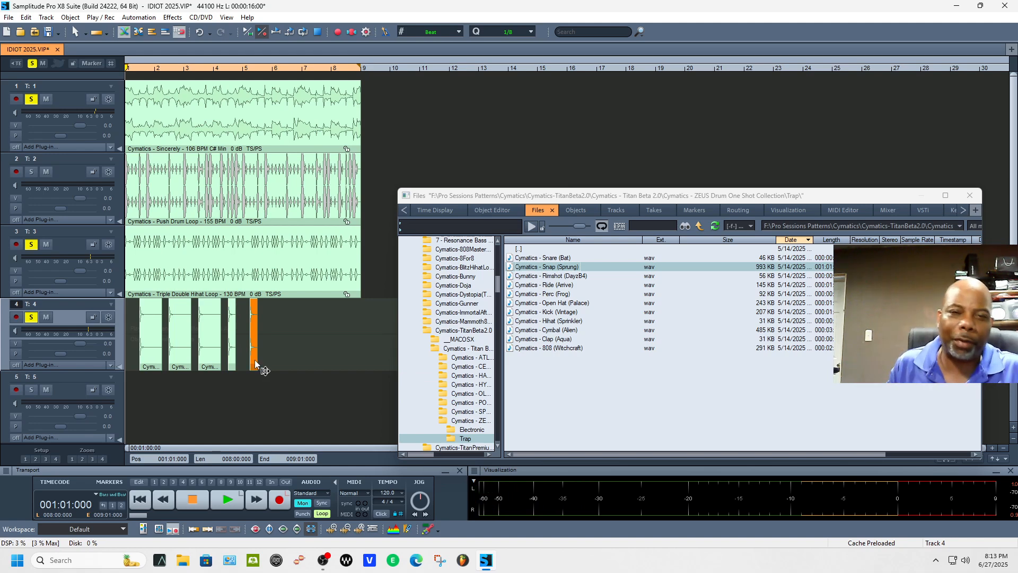
{"action": "key", "text": "space"}
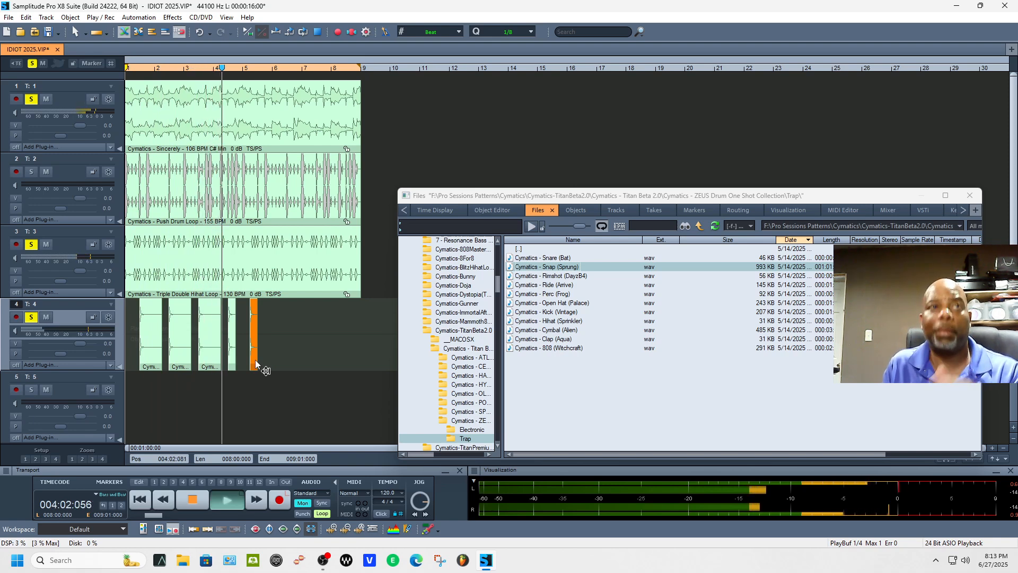
{"action": "key", "text": "space"}
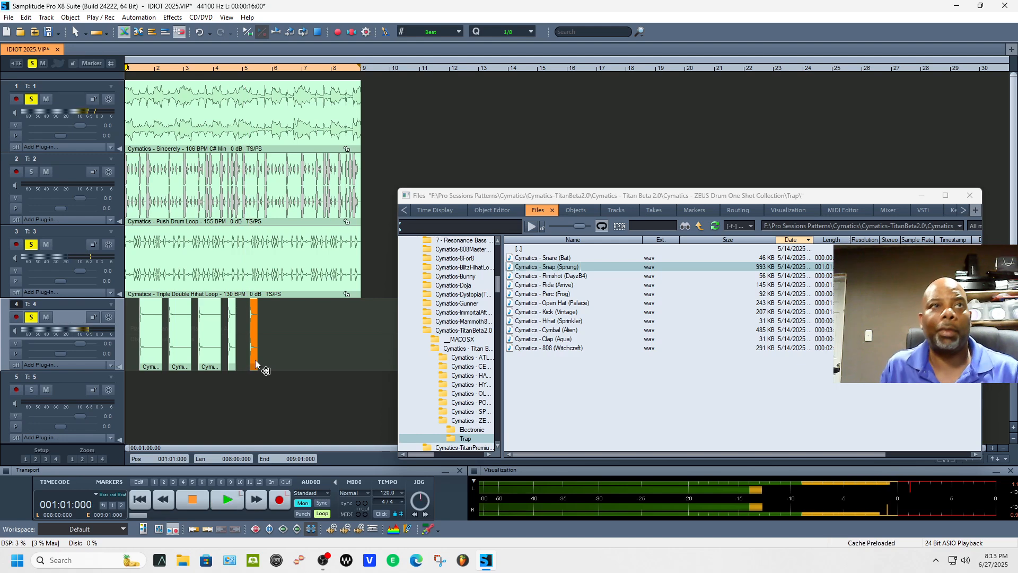
Step: Move the short duplicated snap back to 005:01:000 and check its timing in playback
{"action": "left_click_drag", "start_coordinate": [255, 360], "coordinate": [247, 365]}
{"action": "key", "text": "space"}
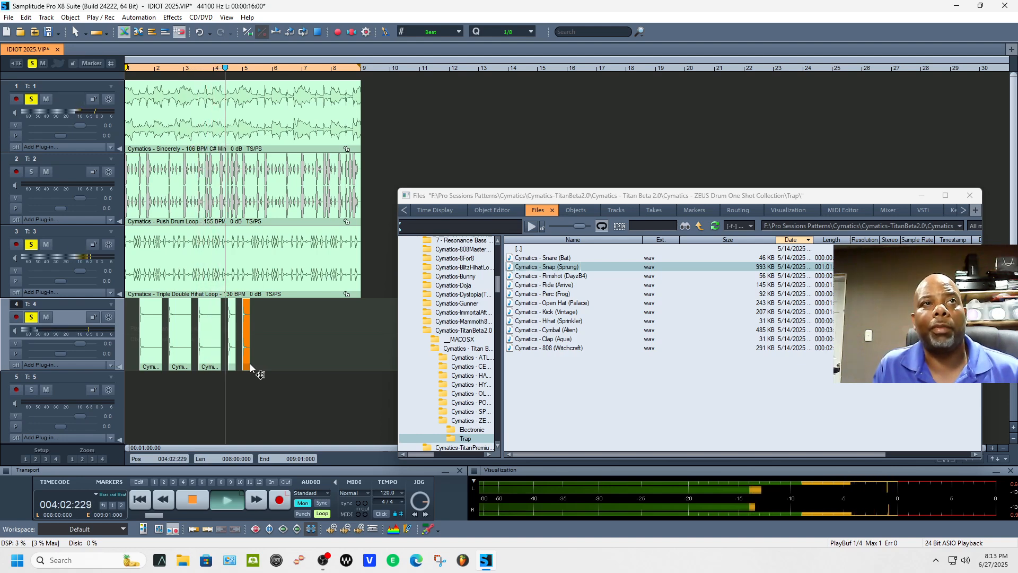
{"action": "key", "text": "space"}
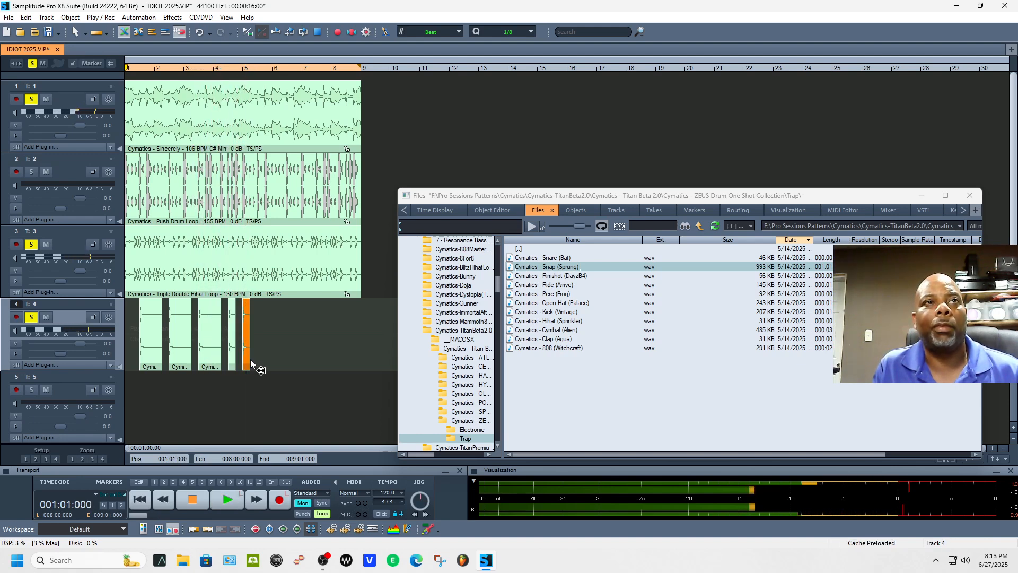
{"action": "mouse_move", "coordinate": [252, 367]}
{"action": "left_mouse_down"}
{"action": "mouse_move", "coordinate": [243, 365]}
{"action": "mouse_move", "coordinate": [252, 365]}
{"action": "left_mouse_up"}
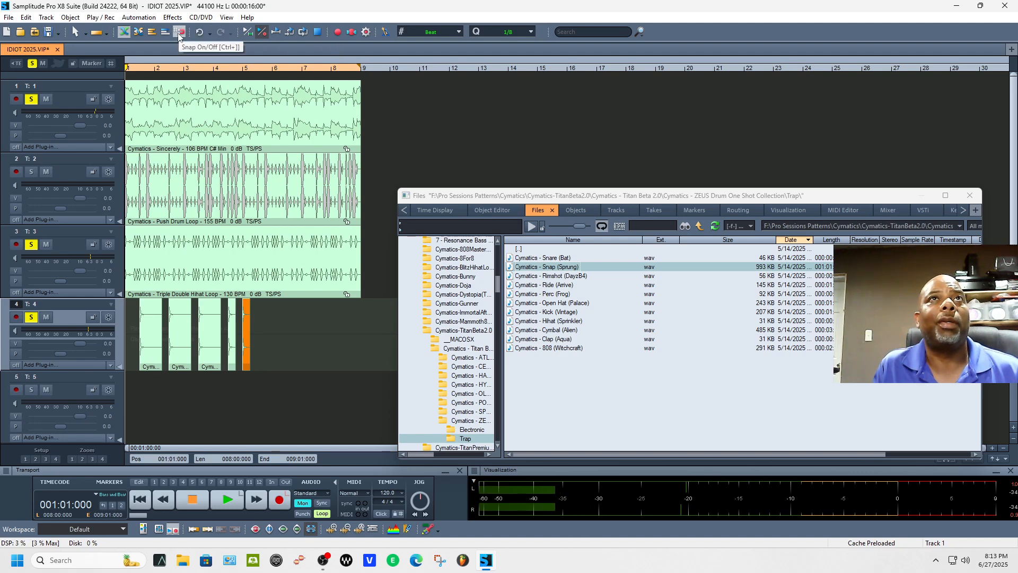
Step: Set the quantization value to 1/16 and select the short snap at the start of bar 5 on track 4
{"action": "left_click", "coordinate": [461, 29]}
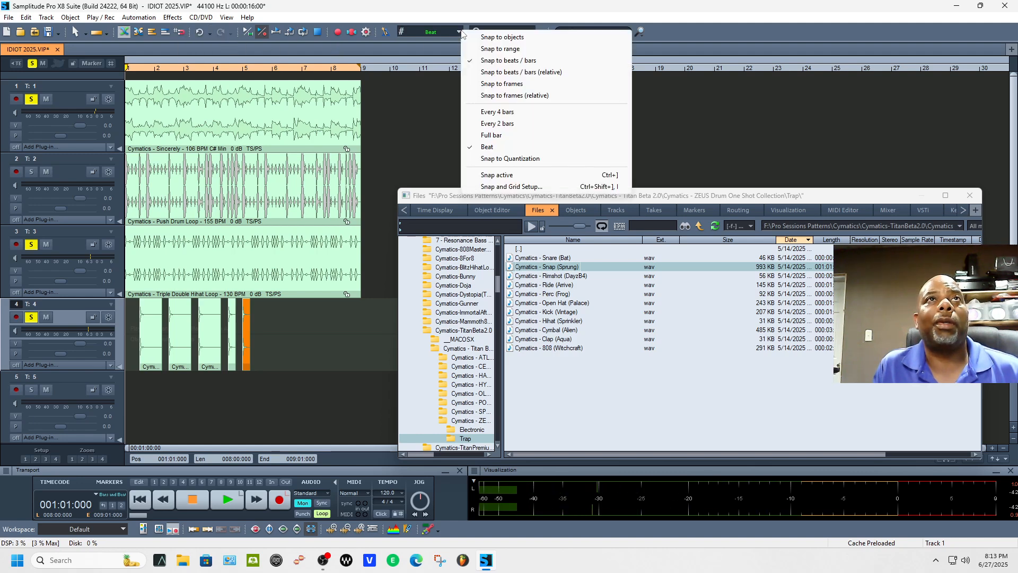
{"action": "left_click", "coordinate": [480, 58]}
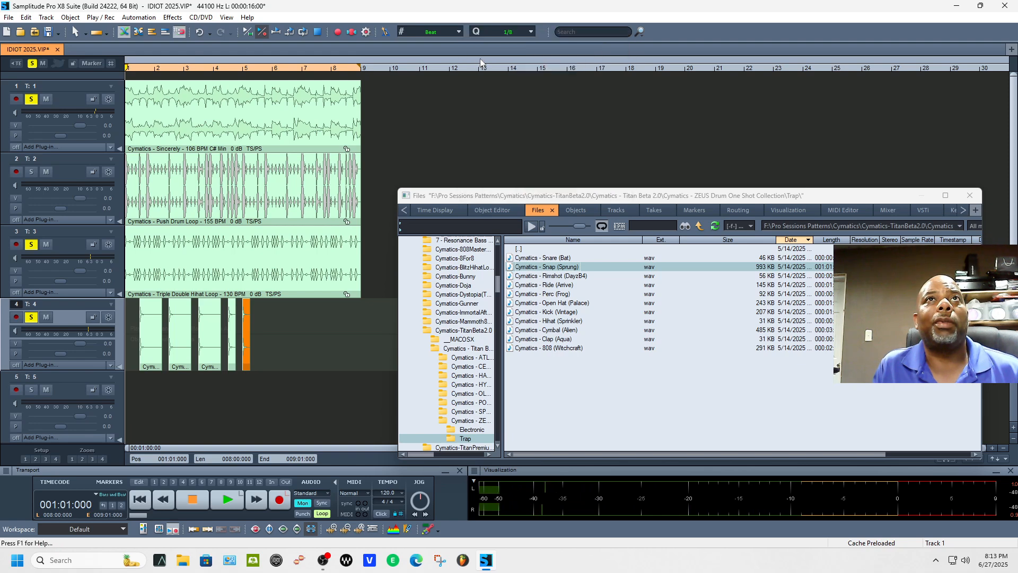
{"action": "left_click", "coordinate": [512, 36]}
{"action": "left_click", "coordinate": [544, 101]}
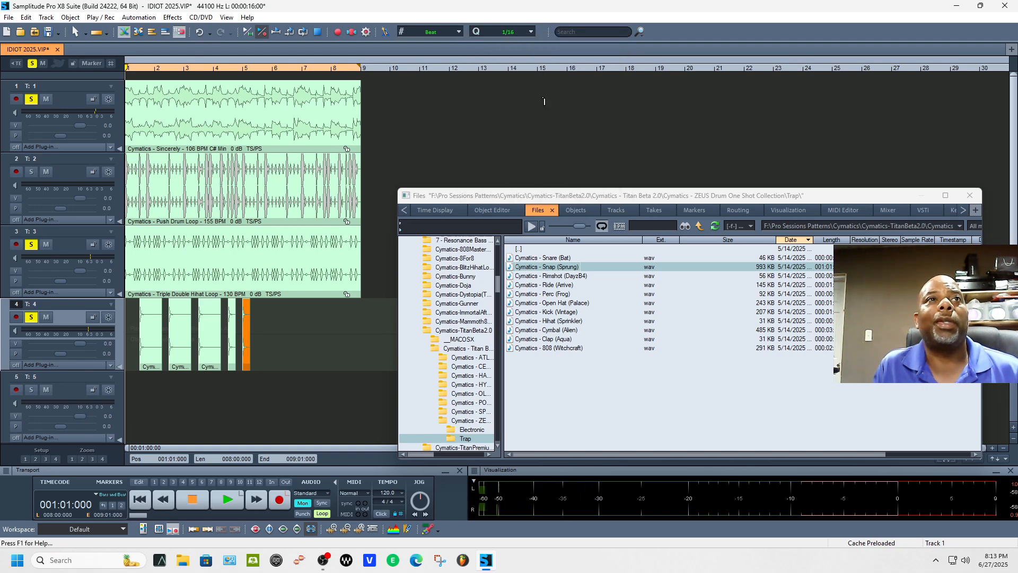
{"action": "left_click", "coordinate": [247, 363]}
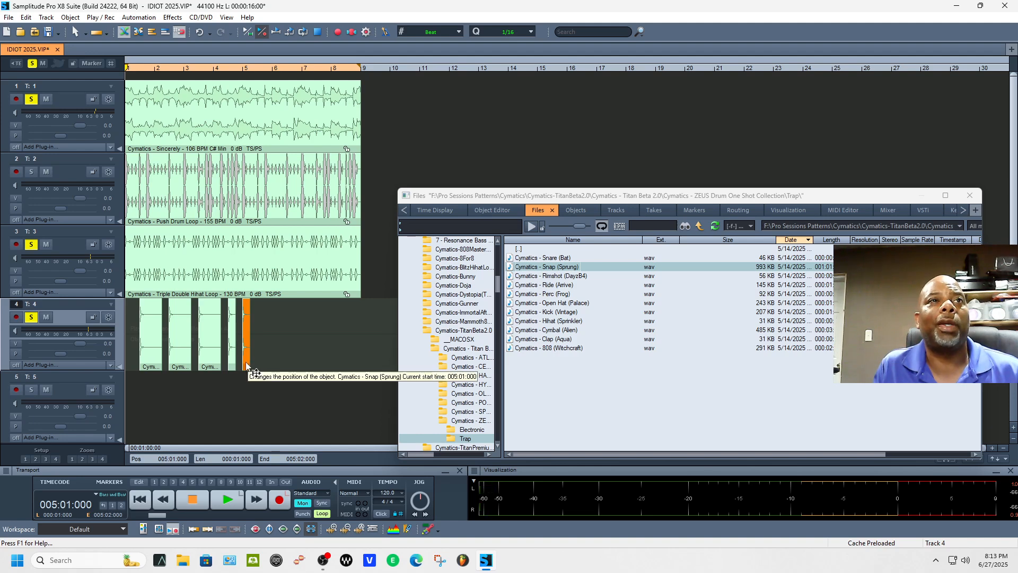
Step: Check the snap grid options and play the pattern to judge the timing of the short snap in bar 5
{"action": "left_click_drag", "start_coordinate": [245, 363], "coordinate": [247, 363]}
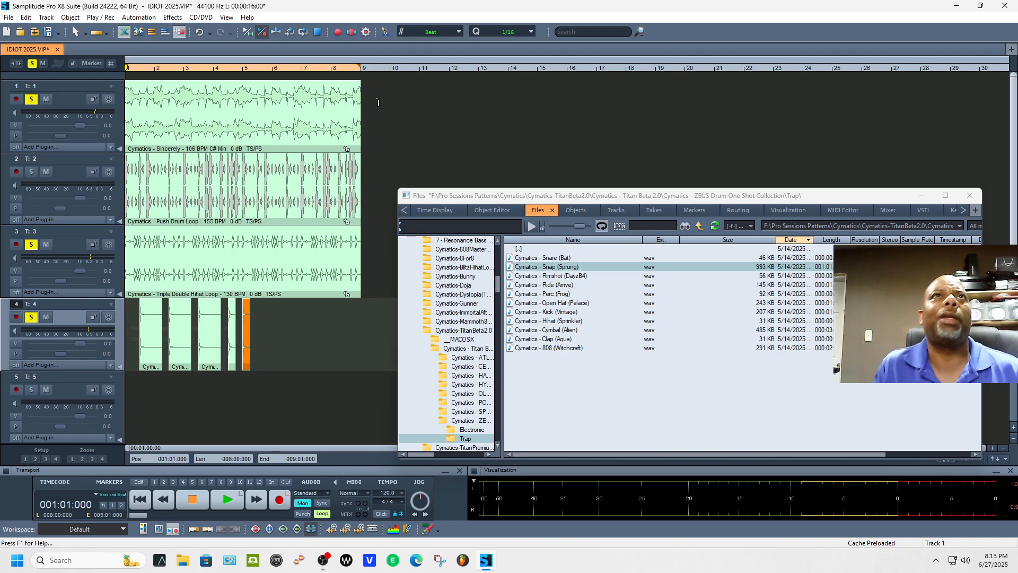
{"action": "left_click", "coordinate": [452, 33]}
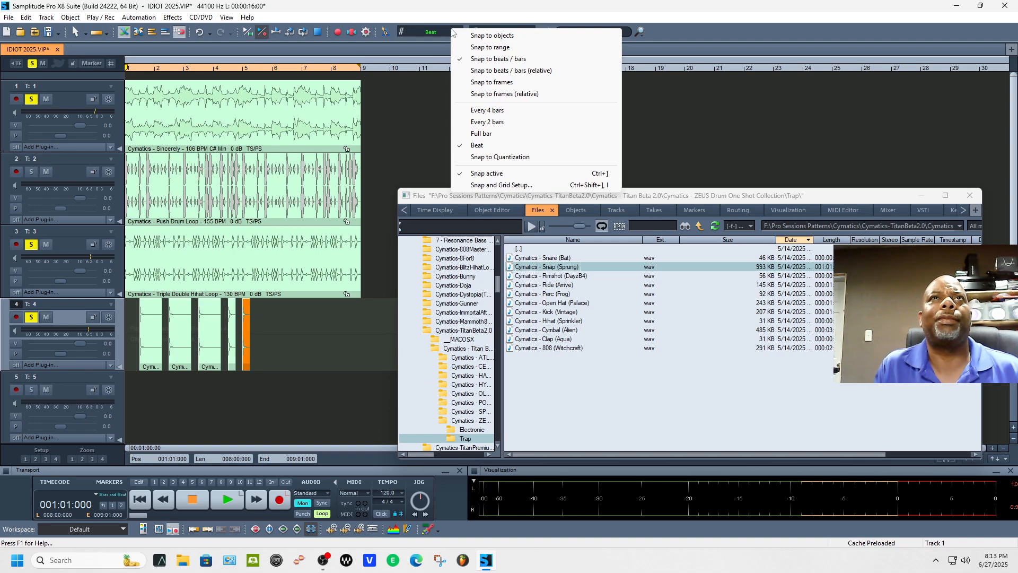
{"action": "left_click", "coordinate": [401, 33]}
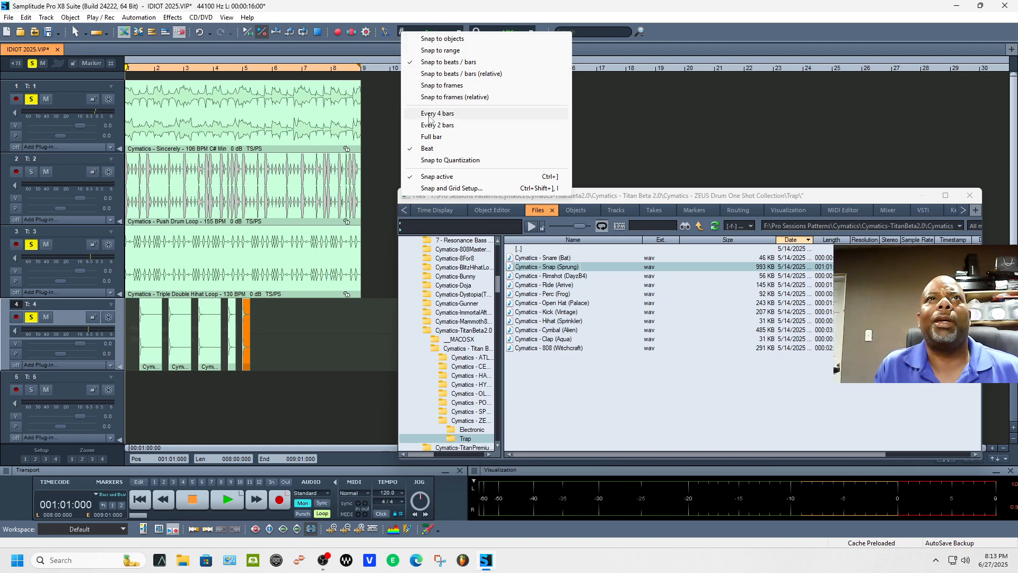
{"action": "left_click", "coordinate": [620, 124]}
{"action": "key", "text": "space"}
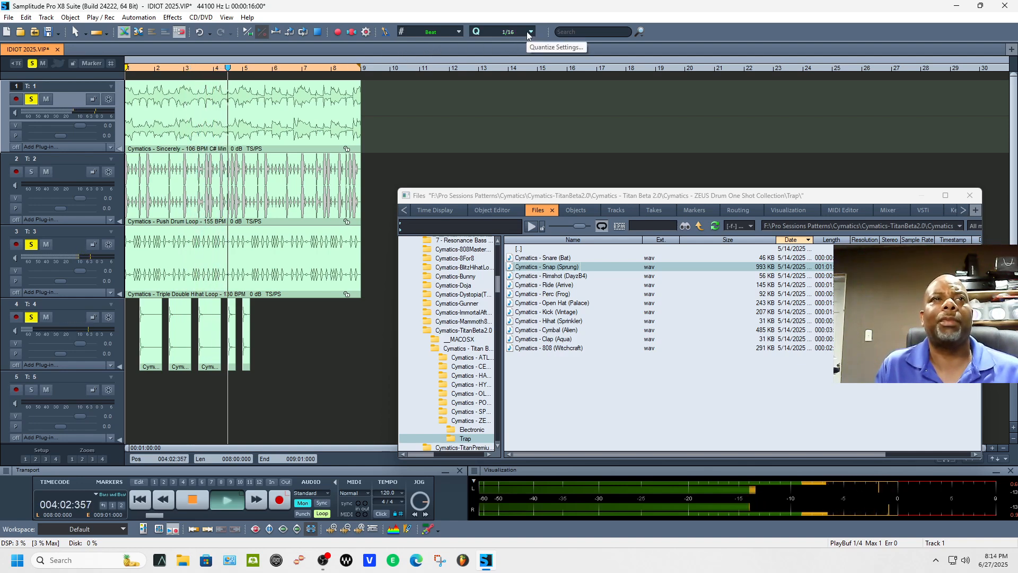
{"action": "key", "text": "space"}
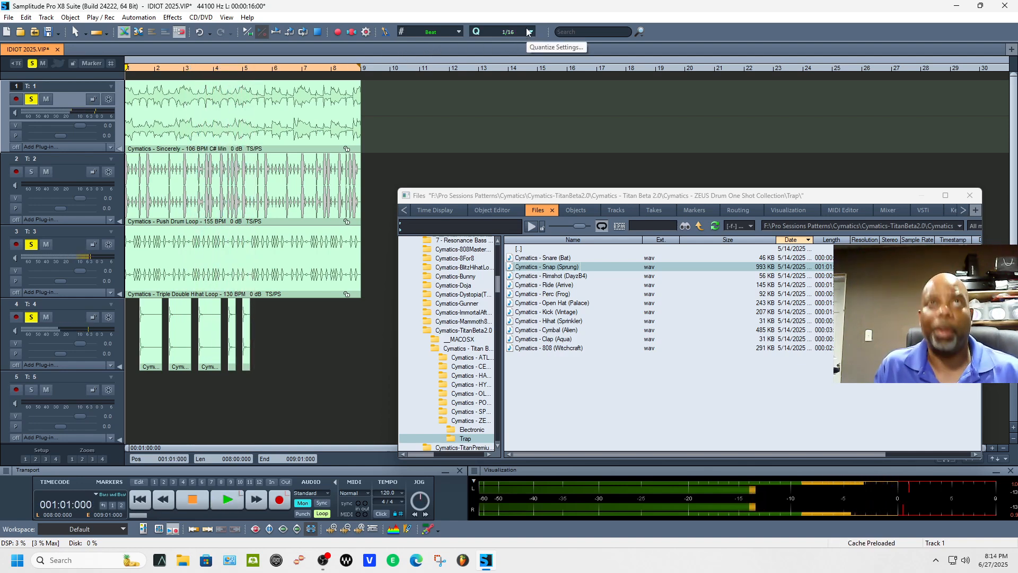
Step: Set the quantization value to 1/32 and select the short snap at the start of bar 5 on track 4
{"action": "left_click", "coordinate": [530, 32]}
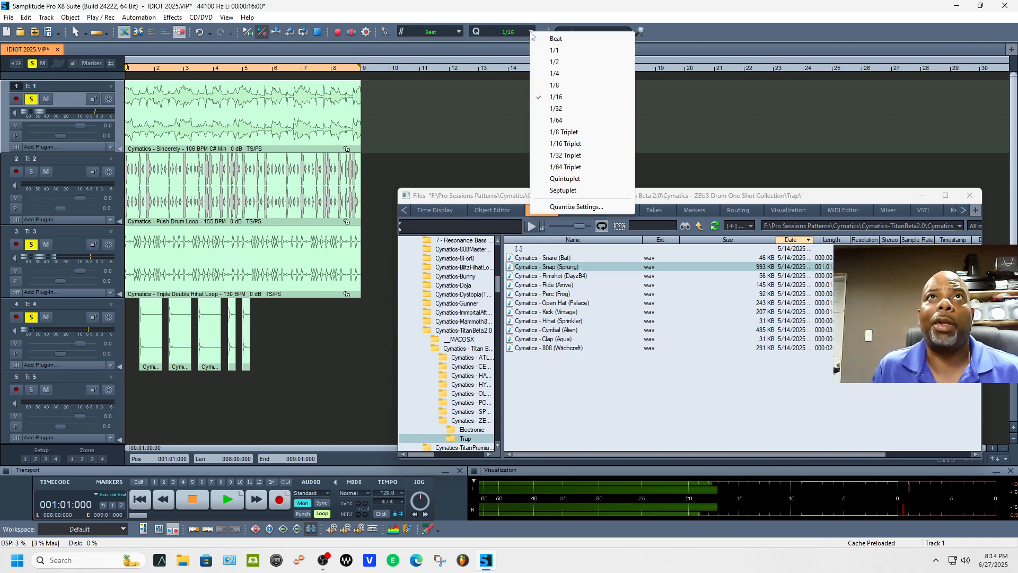
{"action": "left_click", "coordinate": [531, 108]}
{"action": "left_click", "coordinate": [247, 353]}
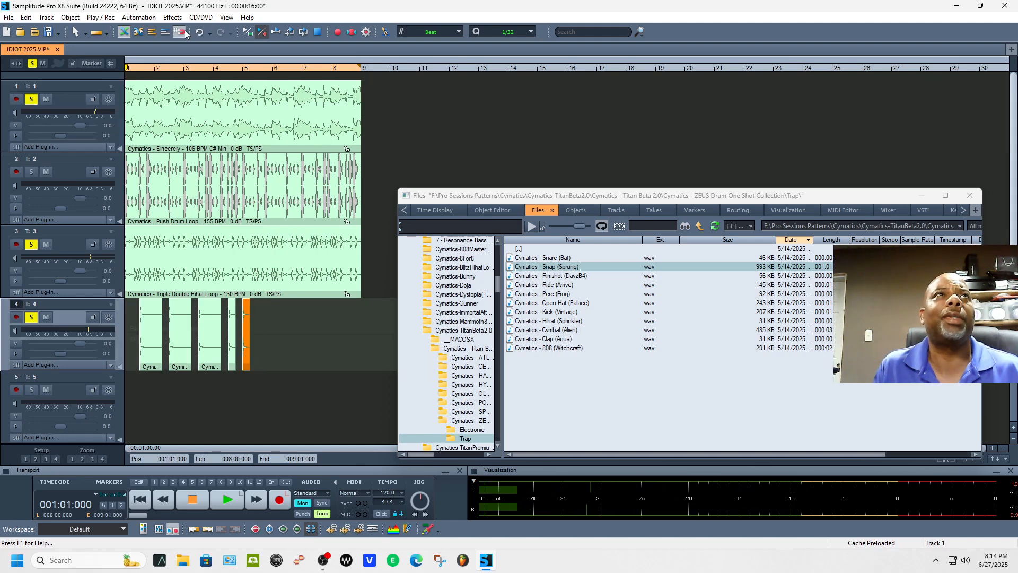
Step: With grid snapping off, nudge the bar 5 snap slightly earlier in small moves and check its timing in playback
{"action": "left_click", "coordinate": [246, 355]}
{"action": "key", "text": "space"}
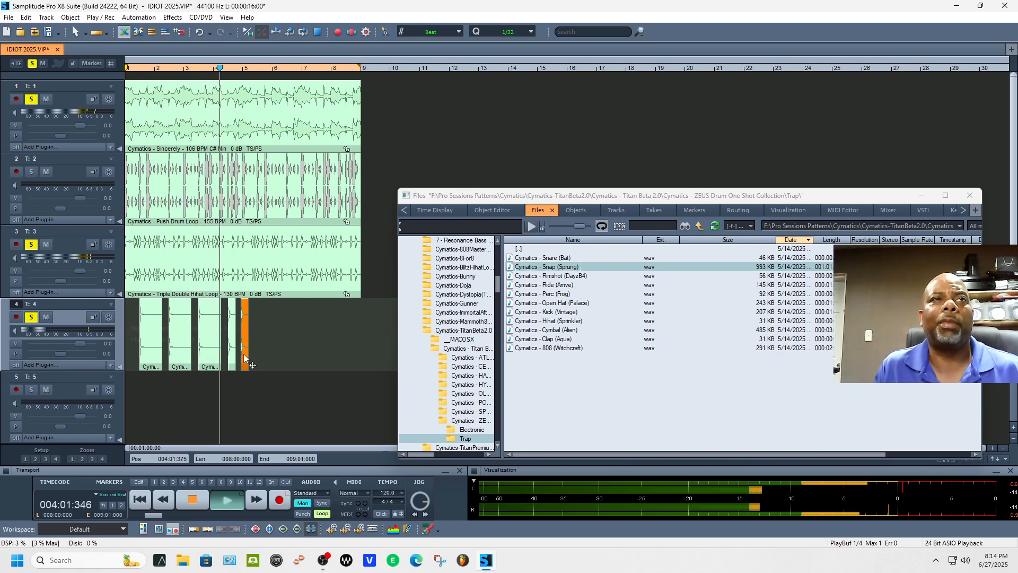
{"action": "key", "text": "space"}
{"action": "left_click_drag", "start_coordinate": [244, 355], "coordinate": [242, 354]}
{"action": "key", "text": "space"}
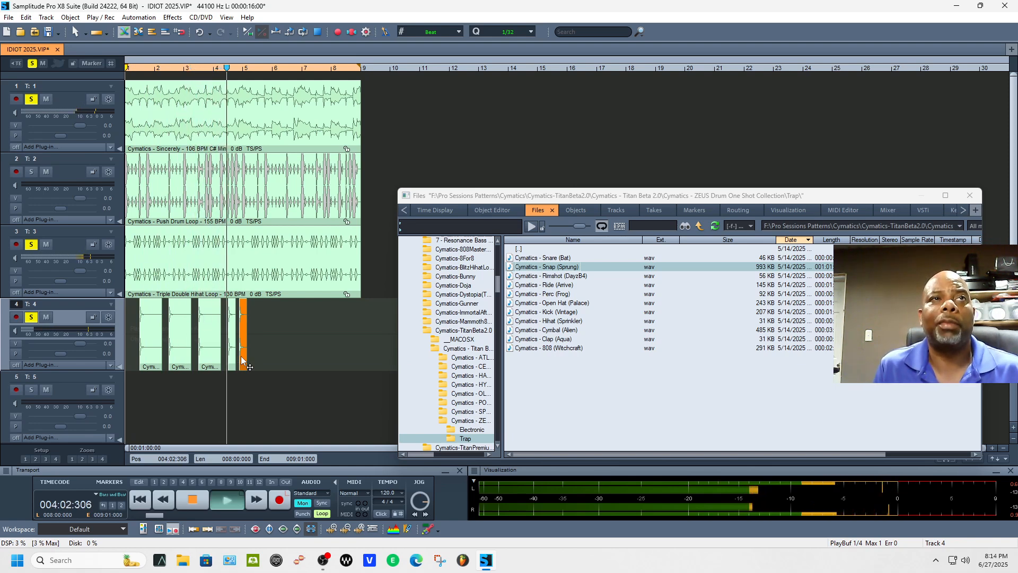
{"action": "key", "text": "space"}
Step: Duplicate all the snaps on track 4, move the copies to start at 005:03:000 with grid snapping on, and play the pattern
{"action": "left_click_drag", "start_coordinate": [291, 357], "coordinate": [132, 349]}
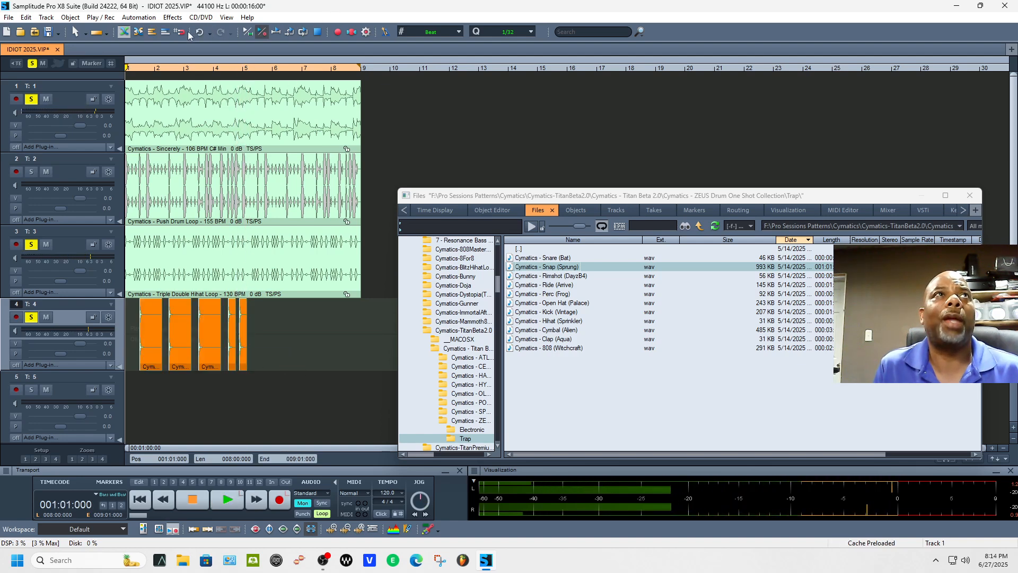
{"action": "key", "text": "ctrl+d"}
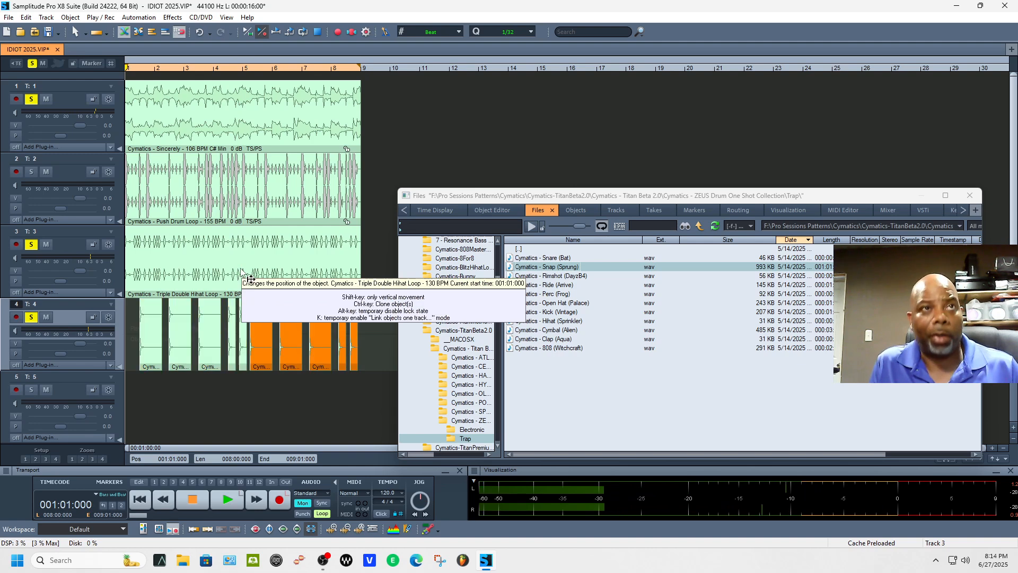
{"action": "left_click_drag", "start_coordinate": [264, 357], "coordinate": [268, 356]}
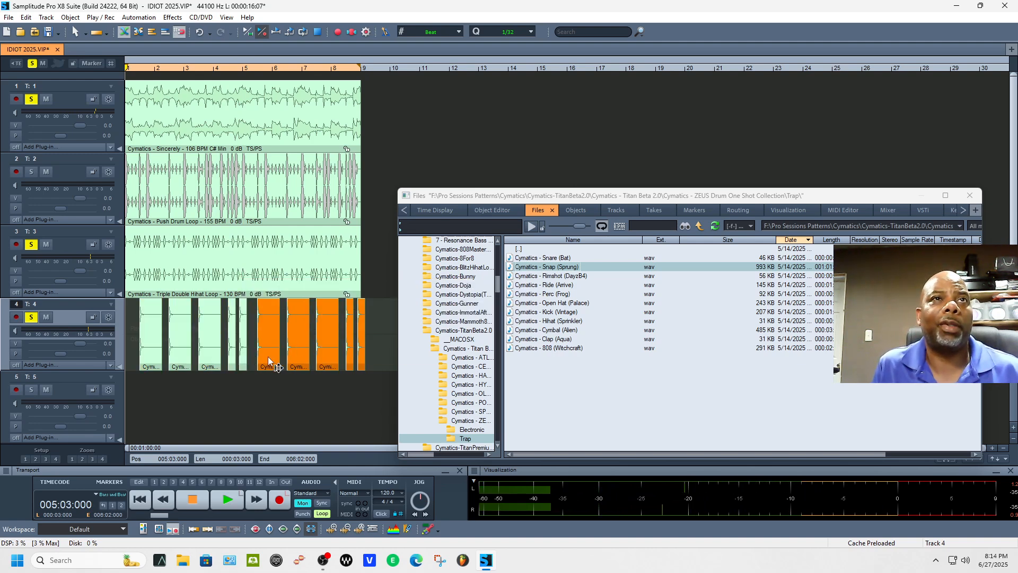
{"action": "key", "text": "space"}
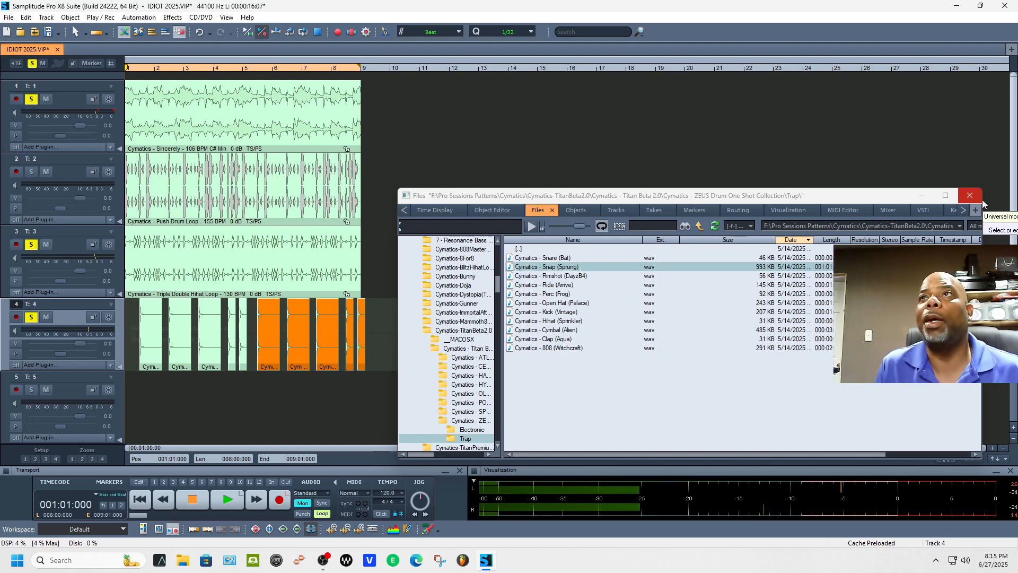
Step: Close the Files window and glue all the snaps on track 4 into one object
{"action": "left_click", "coordinate": [970, 195]}
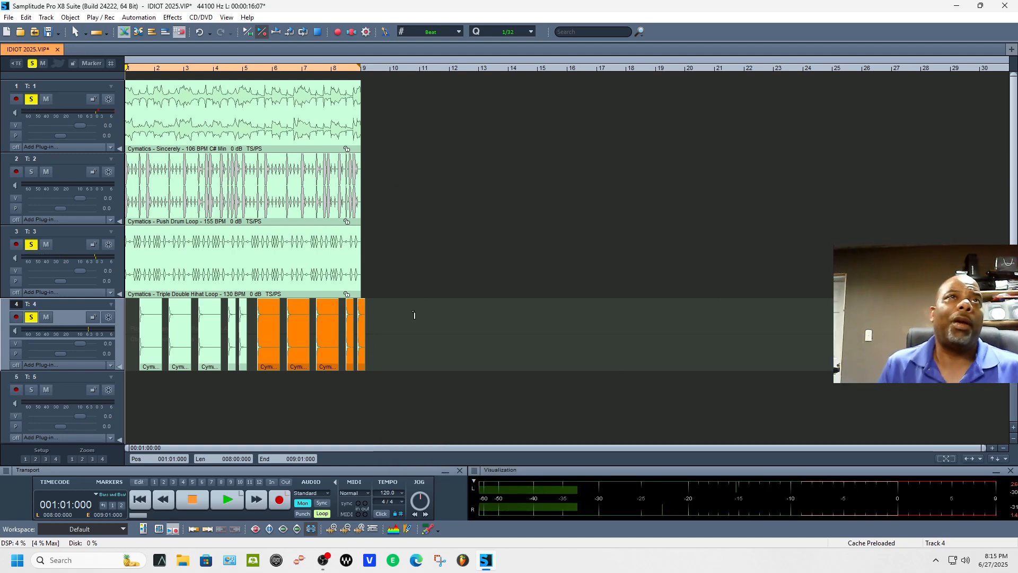
{"action": "left_click_drag", "start_coordinate": [397, 348], "coordinate": [127, 338]}
{"action": "right_click", "coordinate": [155, 355]}
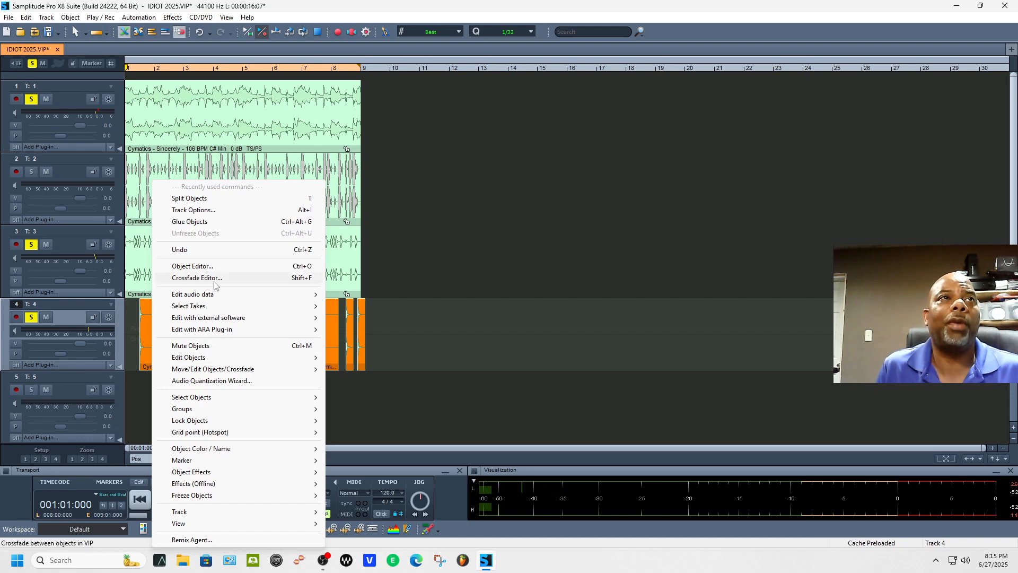
{"action": "left_click", "coordinate": [212, 222]}
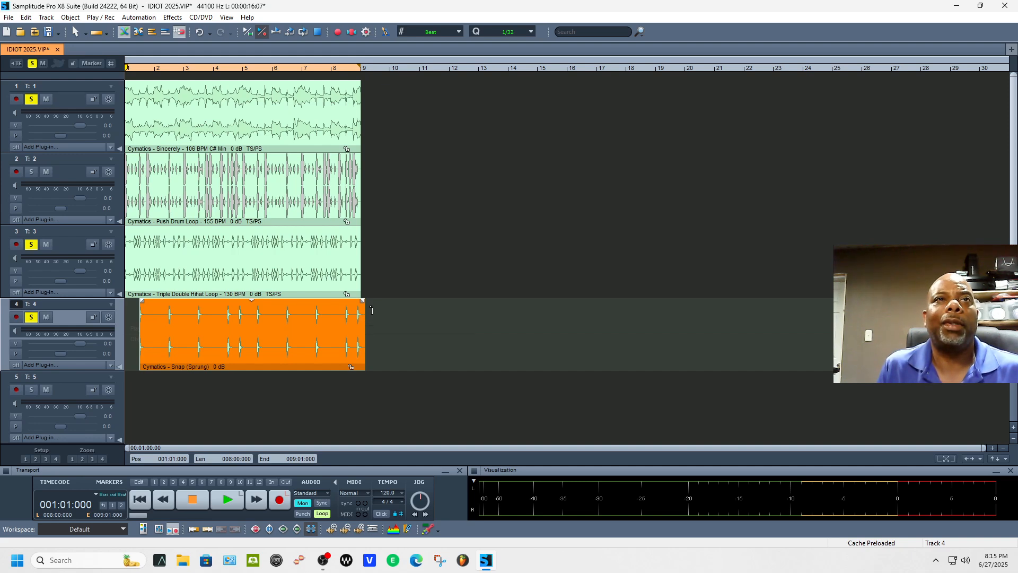
Step: Place the play cursor at 009:01:000, where the loops on the other tracks end, and save the project
{"action": "left_click", "coordinate": [992, 448]}
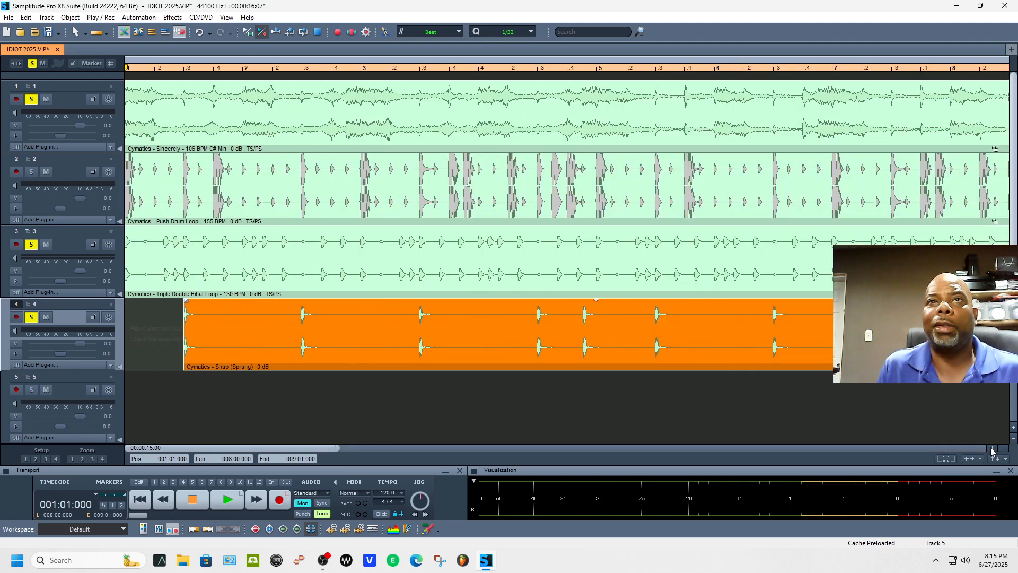
{"action": "left_click_drag", "start_coordinate": [311, 449], "coordinate": [459, 450]}
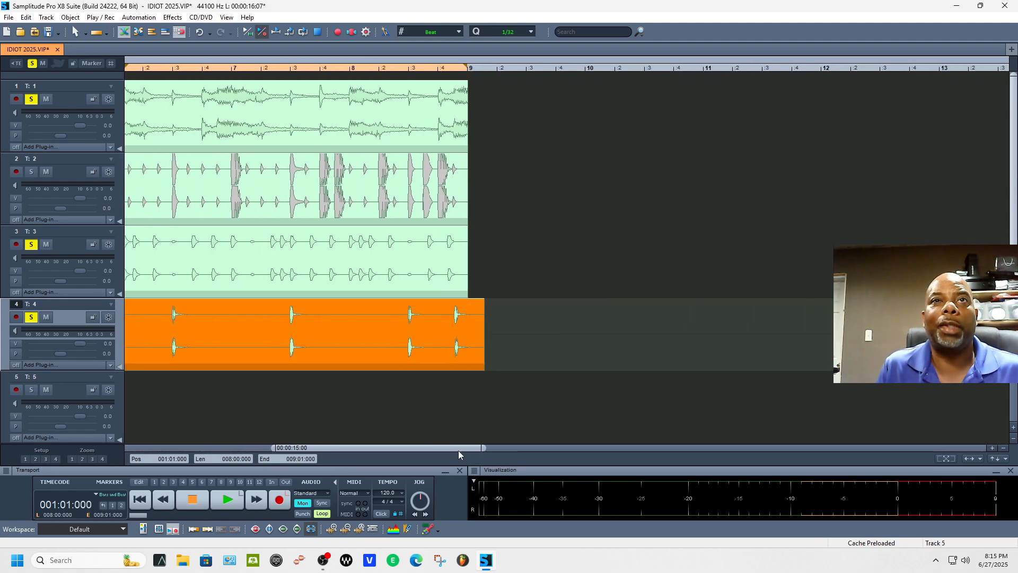
{"action": "left_click", "coordinate": [469, 299]}
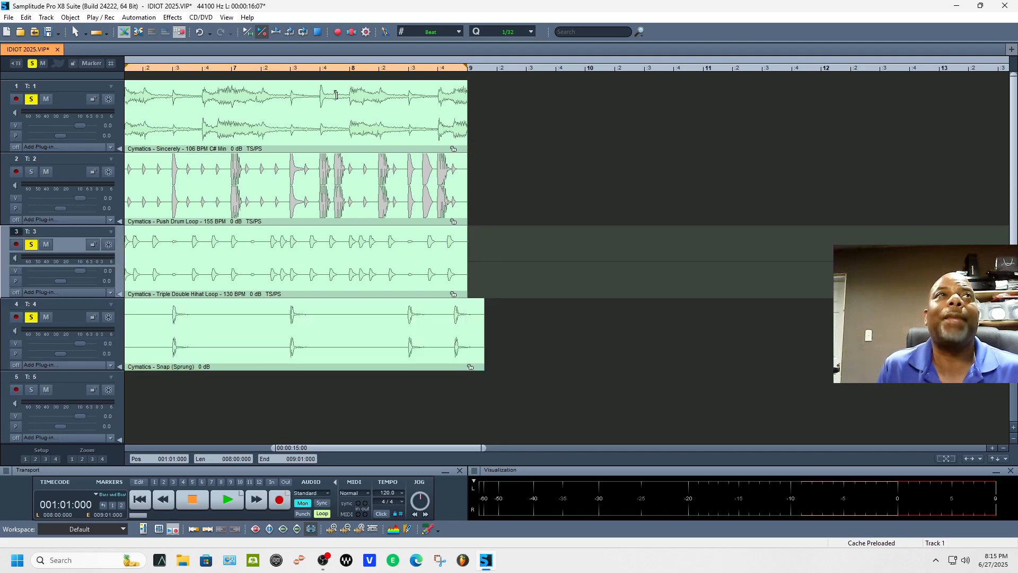
{"action": "left_click", "coordinate": [77, 35]}
{"action": "left_click", "coordinate": [468, 299]}
{"action": "left_click", "coordinate": [470, 306]}
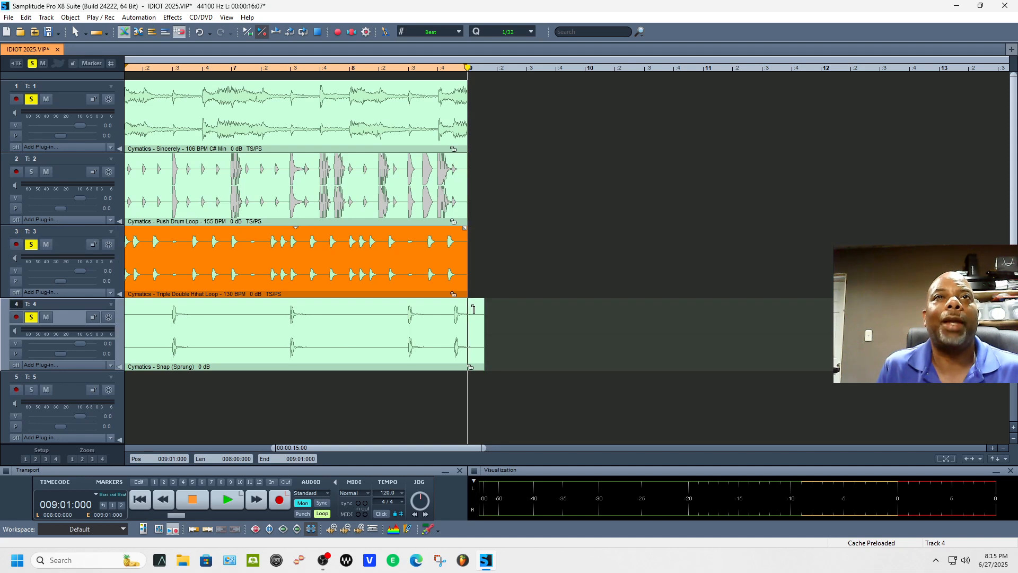
{"action": "key", "text": "ctrl+s"}
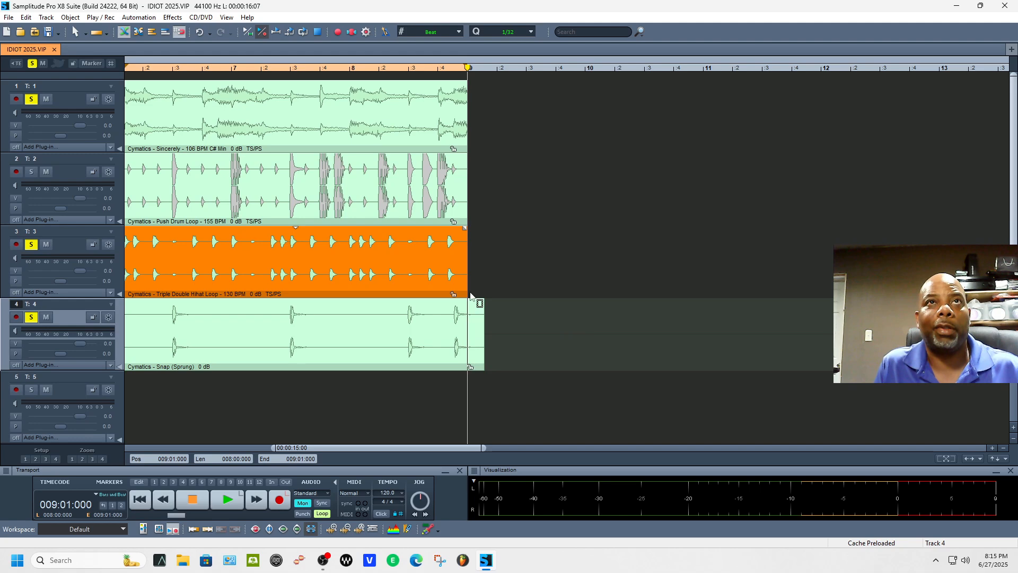
Step: Split the glued snap object at 009:01:000 and move the cut-off end piece to beat 3 of bar 9
{"action": "left_click", "coordinate": [471, 361]}
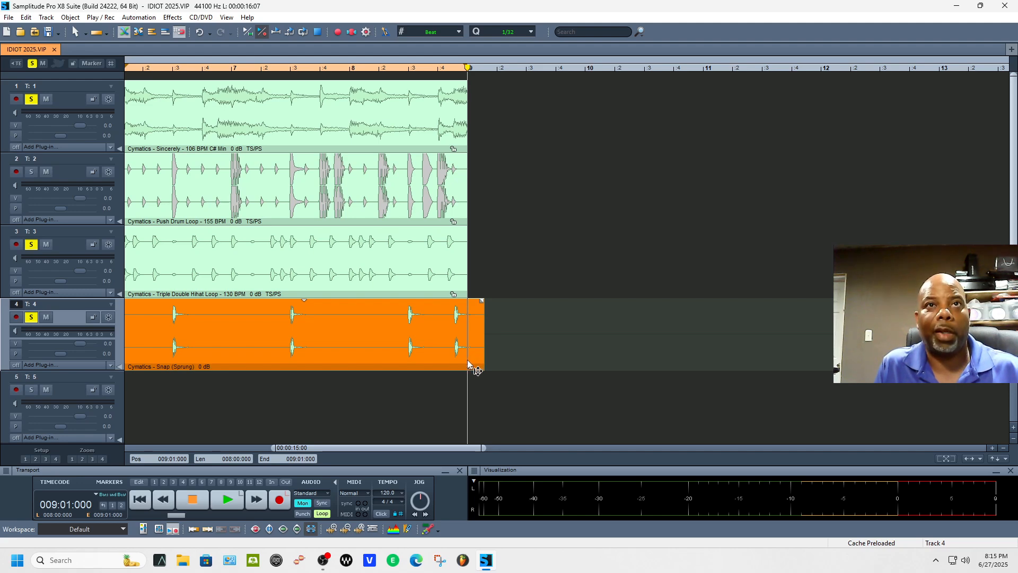
{"action": "right_click", "coordinate": [469, 364]}
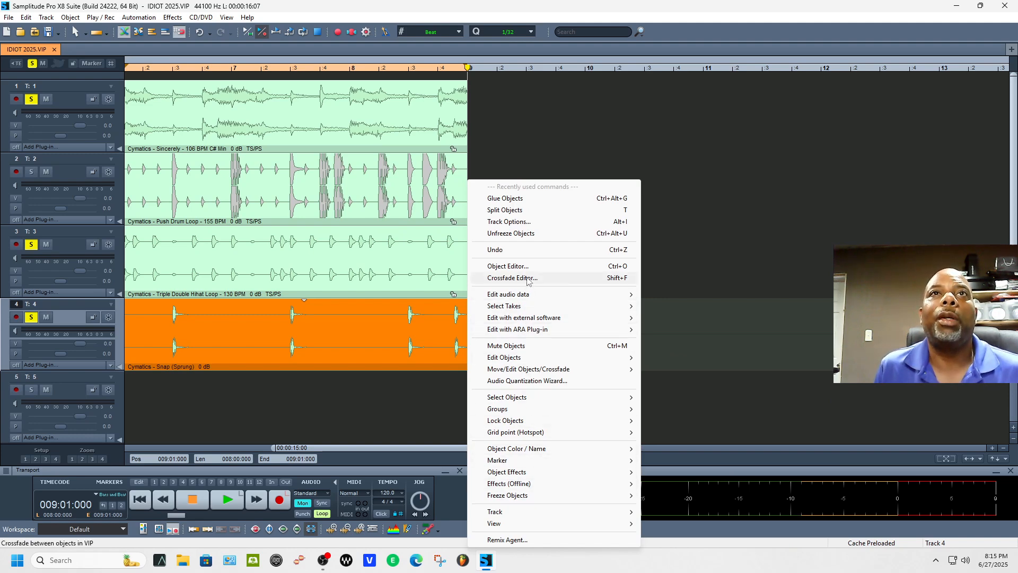
{"action": "left_click", "coordinate": [539, 211]}
{"action": "left_click_drag", "start_coordinate": [480, 364], "coordinate": [518, 349]}
{"action": "left_click_drag", "start_coordinate": [430, 448], "coordinate": [394, 448]}
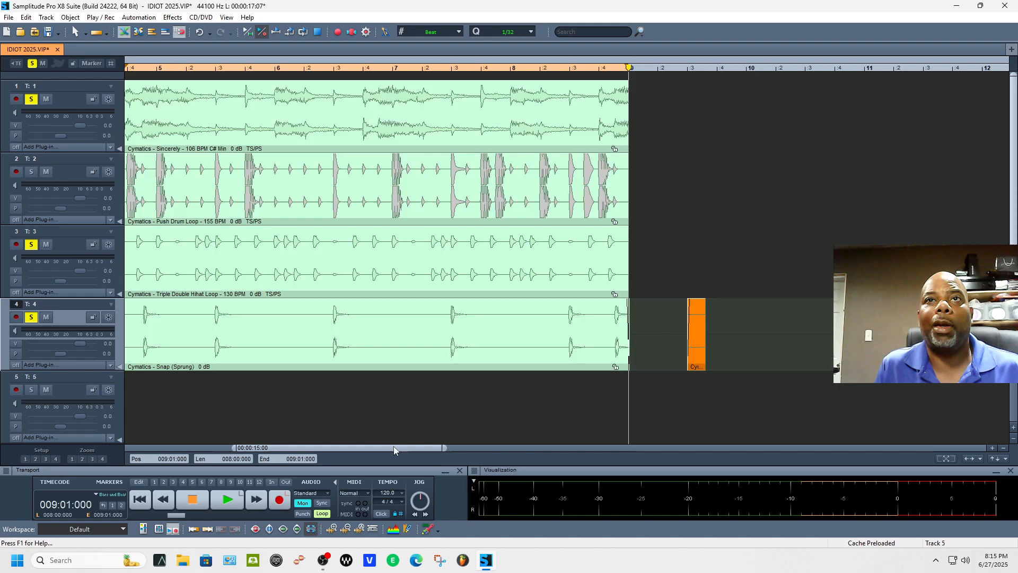
{"action": "left_click_drag", "start_coordinate": [233, 448], "coordinate": [108, 450]}
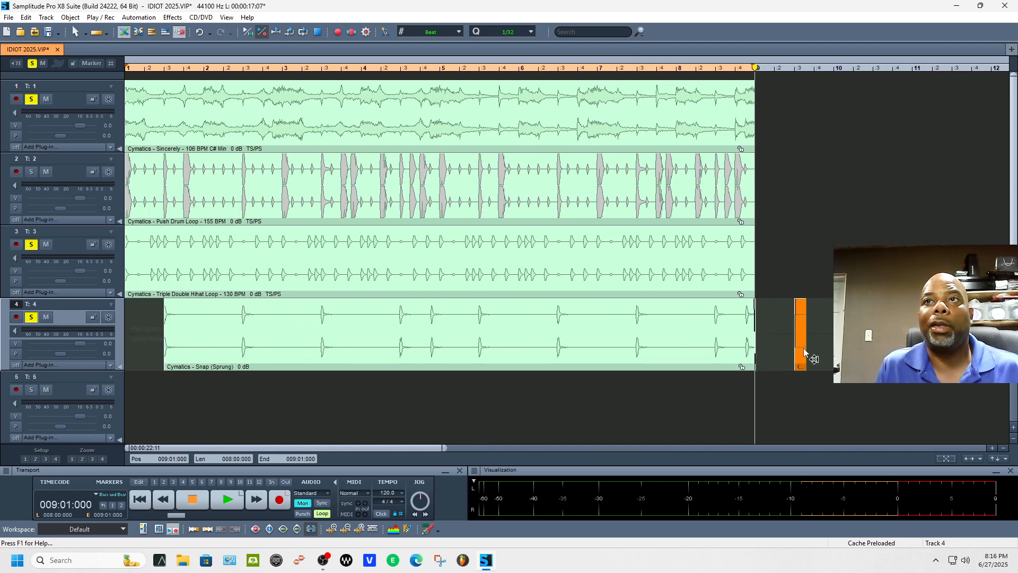
{"action": "left_click_drag", "start_coordinate": [611, 328], "coordinate": [814, 350]}
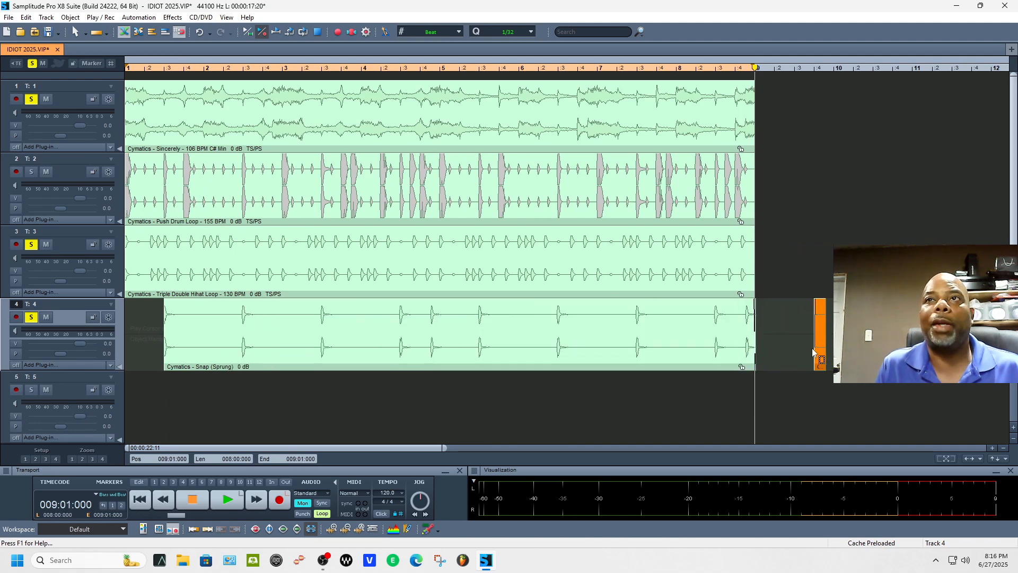
{"action": "left_click", "coordinate": [789, 359]}
{"action": "left_click", "coordinate": [752, 358]}
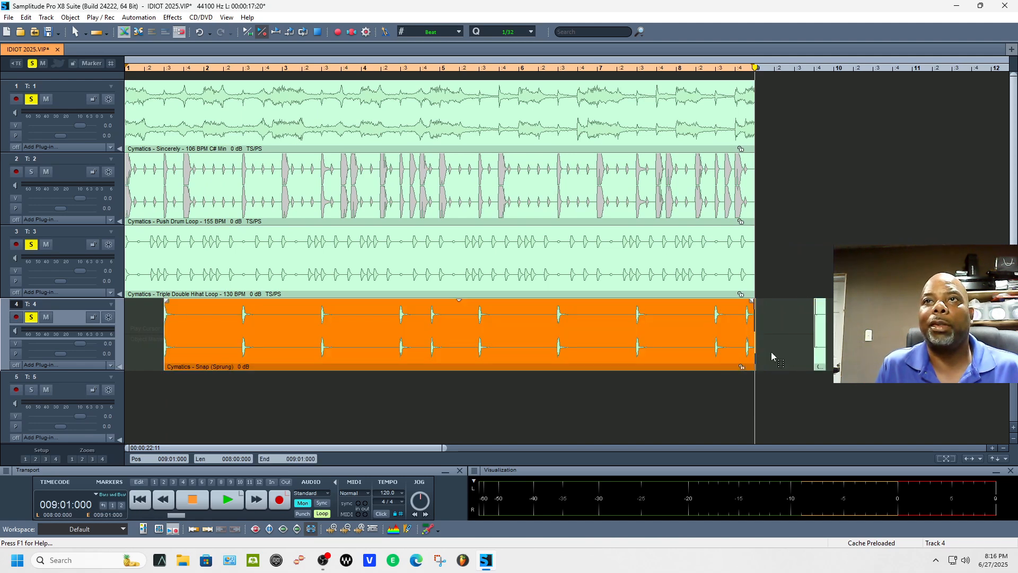
{"action": "left_click", "coordinate": [804, 353]}
{"action": "mouse_move", "coordinate": [821, 357]}
{"action": "left_mouse_down"}
{"action": "mouse_move", "coordinate": [712, 355]}
{"action": "mouse_move", "coordinate": [800, 355]}
{"action": "left_mouse_up"}
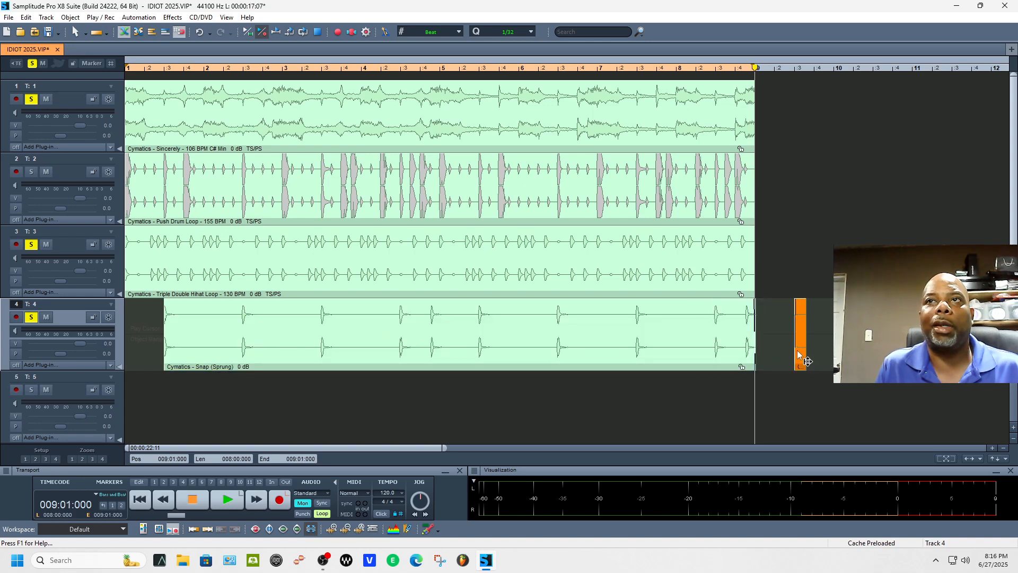
Step: Duplicate the cut-off piece onto beat 2 of bar 9 and select the range of bars 1 to 8 on track 4
{"action": "left_click_drag", "start_coordinate": [800, 356], "coordinate": [780, 346]}
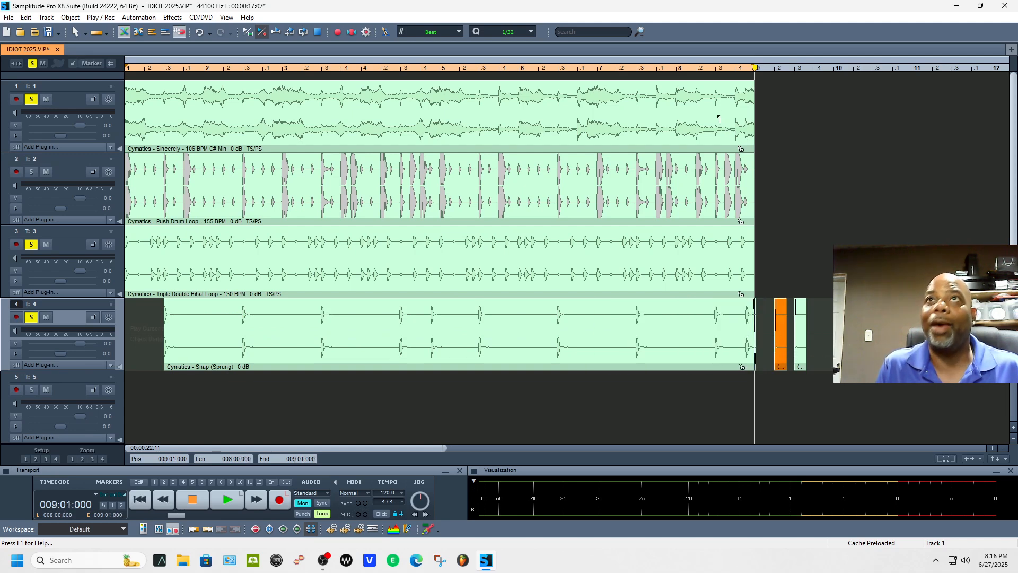
{"action": "left_click", "coordinate": [135, 76]}
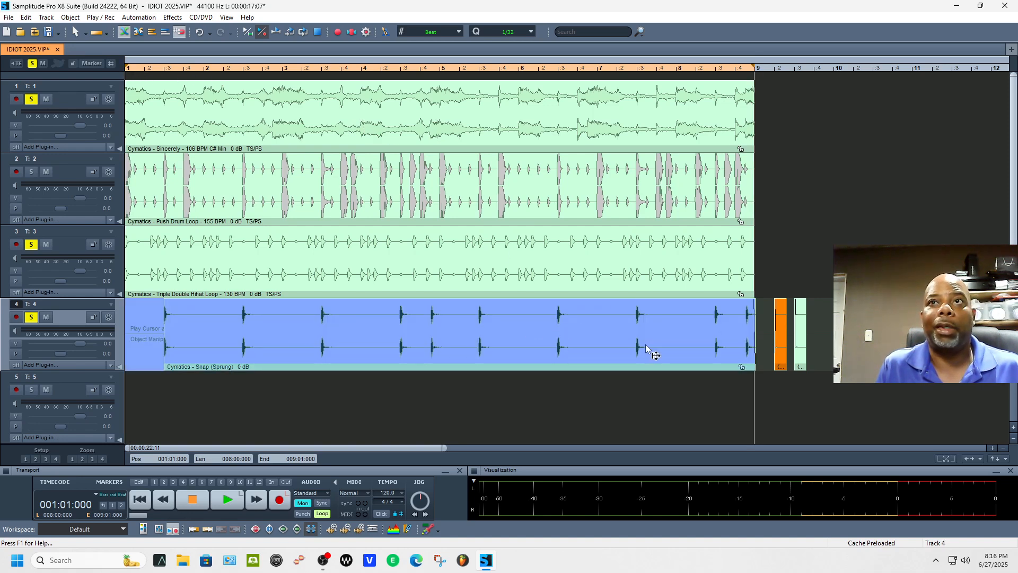
{"action": "right_click", "coordinate": [145, 351]}
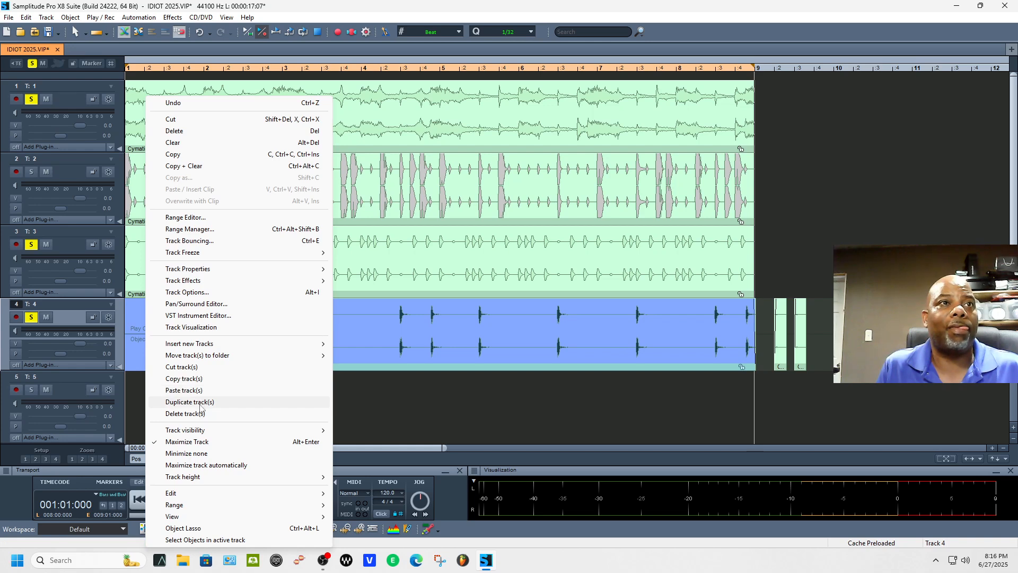
{"action": "mouse_move", "coordinate": [223, 519]}
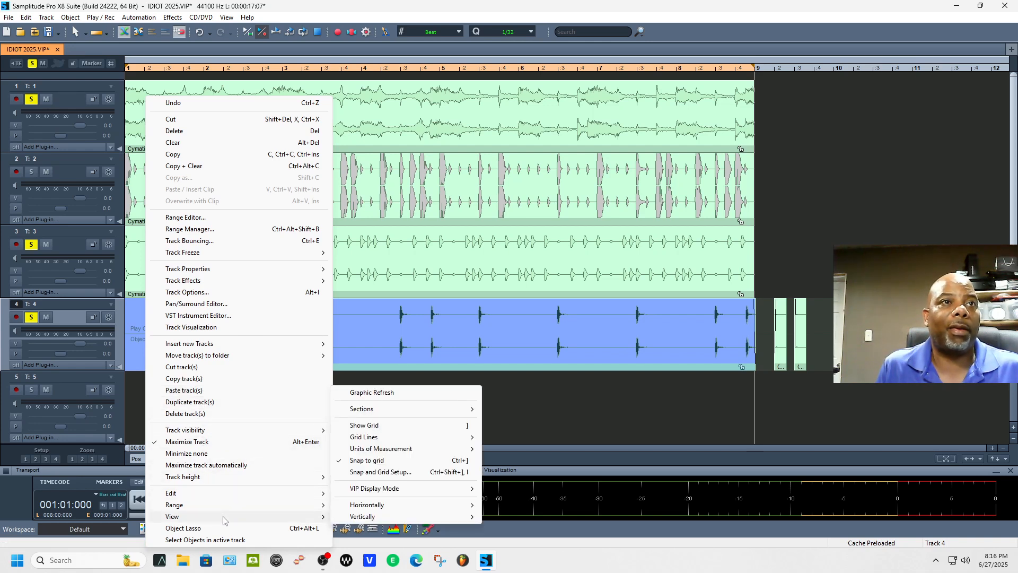
{"action": "left_click", "coordinate": [223, 219]}
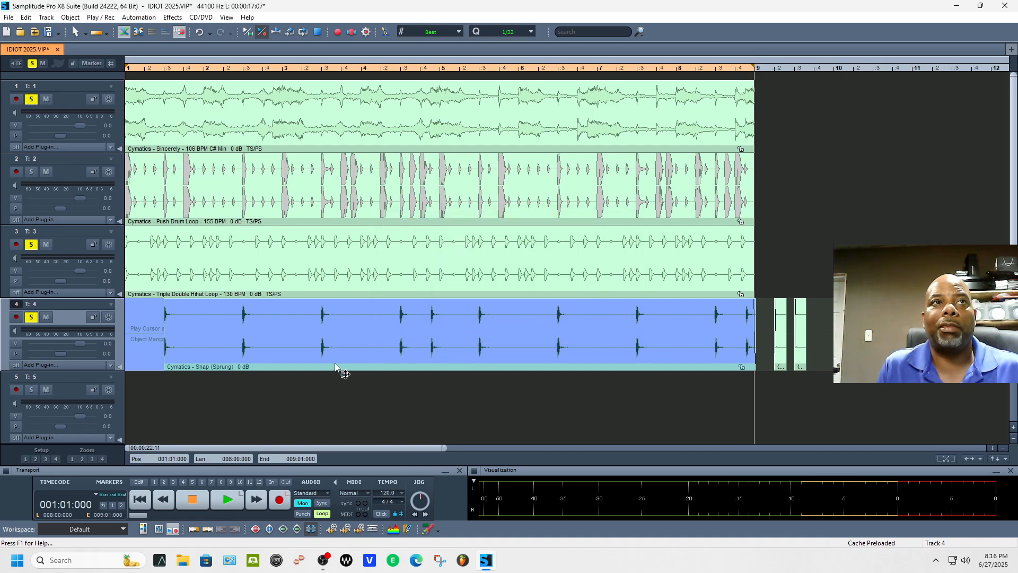
Step: Move the duplicated piece from beat 2 of bar 9 to the start of bar 1 on track 4
{"action": "left_click", "coordinate": [160, 369]}
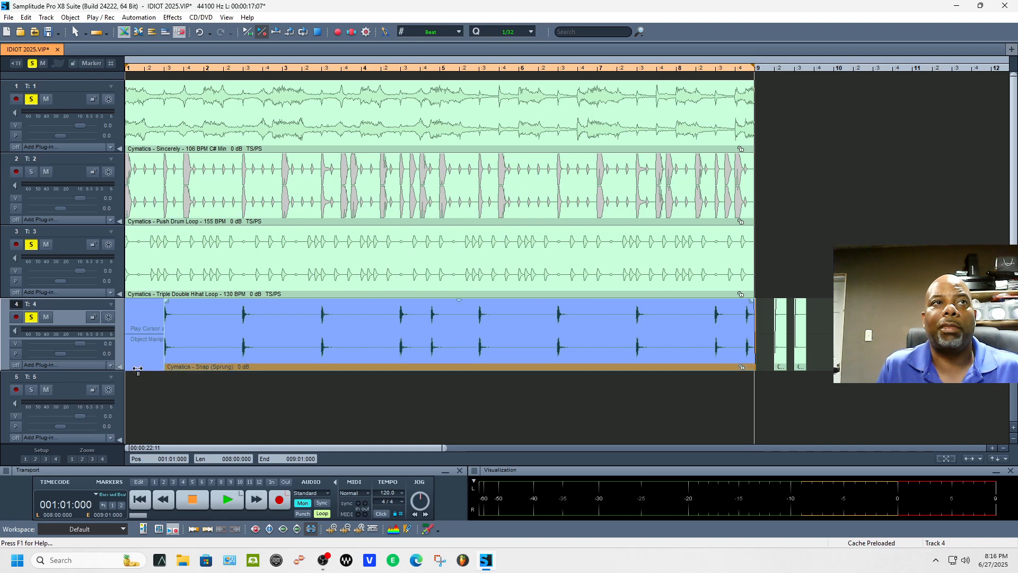
{"action": "left_click_drag", "start_coordinate": [785, 354], "coordinate": [126, 346]}
{"action": "left_click", "coordinate": [147, 356]}
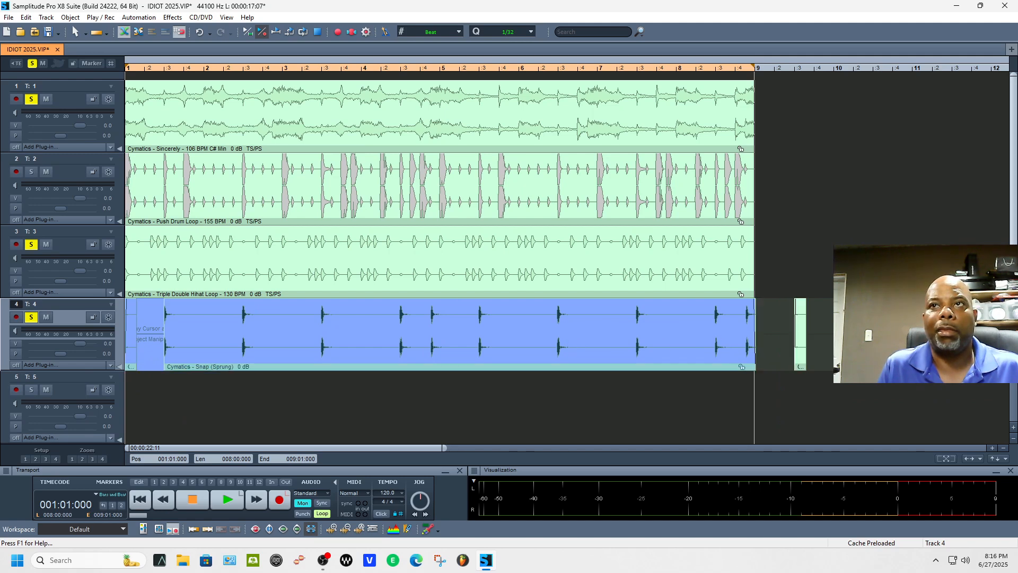
Step: Move the cut-off snap piece from beat 3 of bar 9 to beat 2 of bar 1 on track 4
{"action": "left_click", "coordinate": [706, 353]}
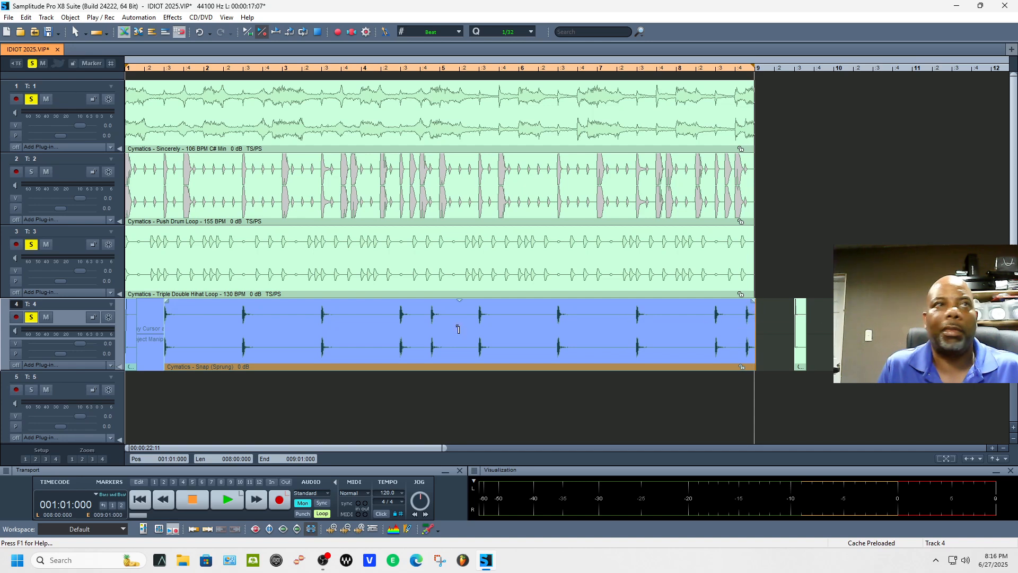
{"action": "left_click", "coordinate": [136, 367]}
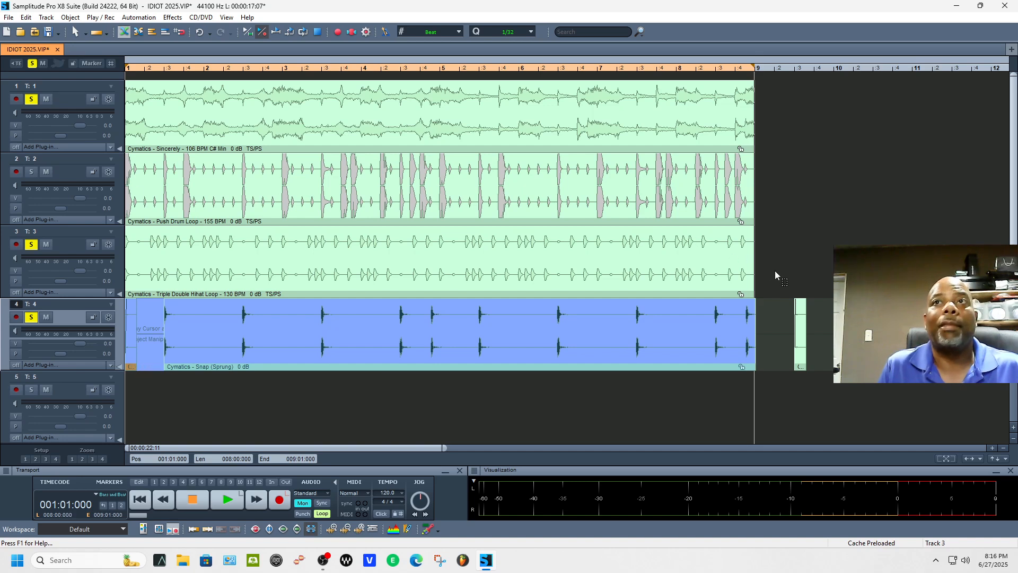
{"action": "left_click_drag", "start_coordinate": [801, 347], "coordinate": [151, 361]}
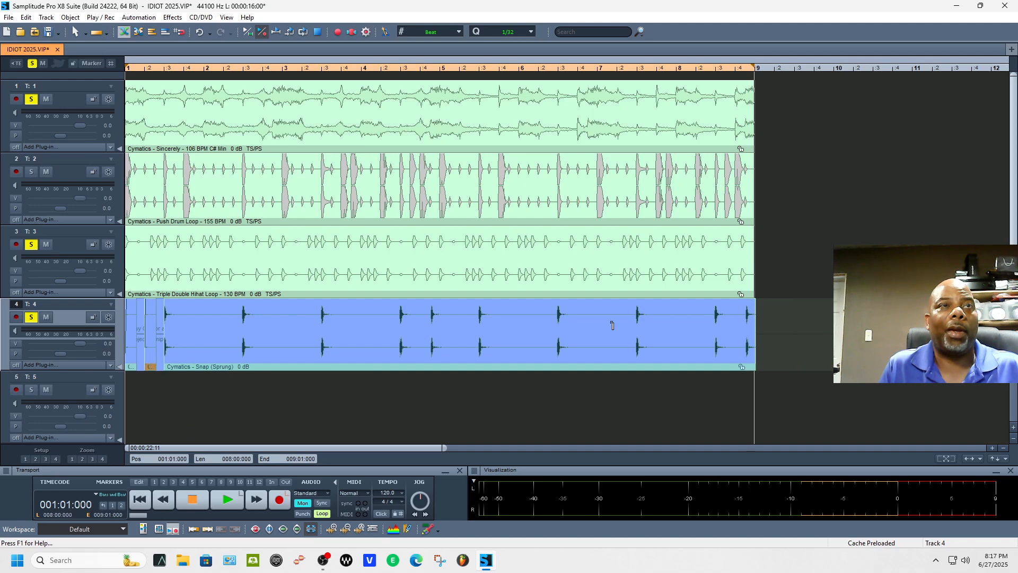
Step: Select all the snap objects on track 4 and glue them into a single object
{"action": "left_click", "coordinate": [709, 418]}
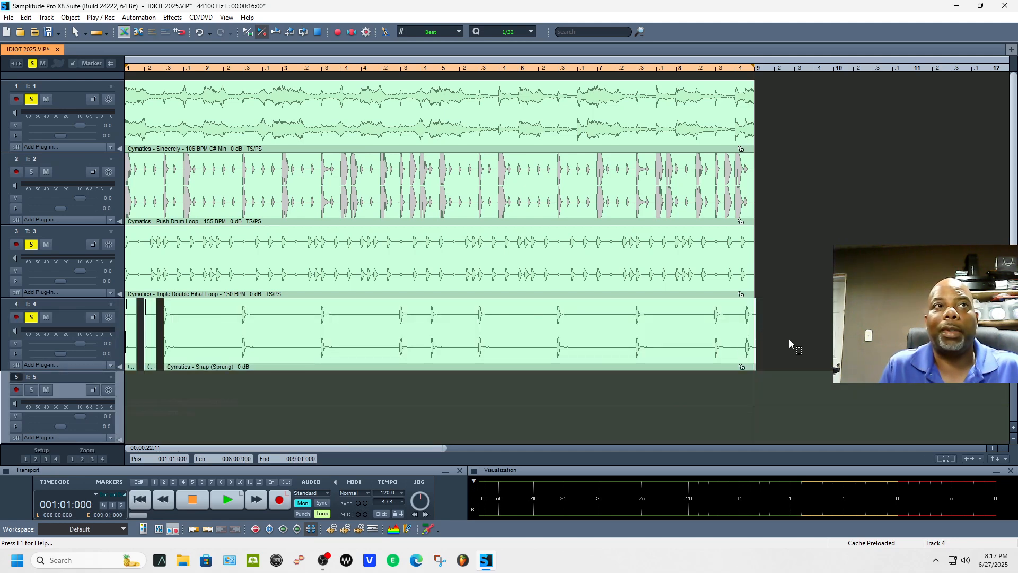
{"action": "left_click_drag", "start_coordinate": [792, 338], "coordinate": [121, 343]}
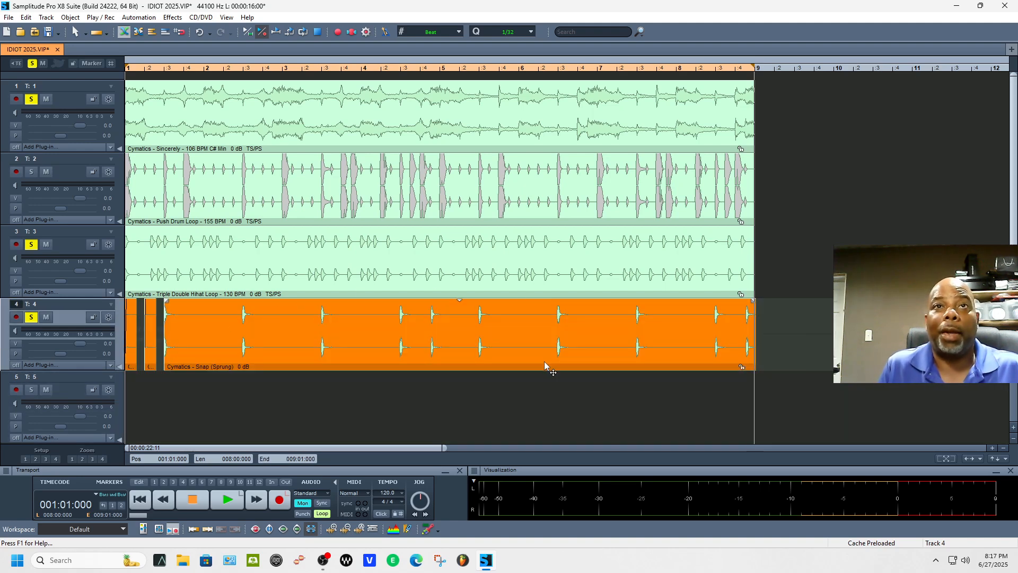
{"action": "right_click", "coordinate": [545, 362]}
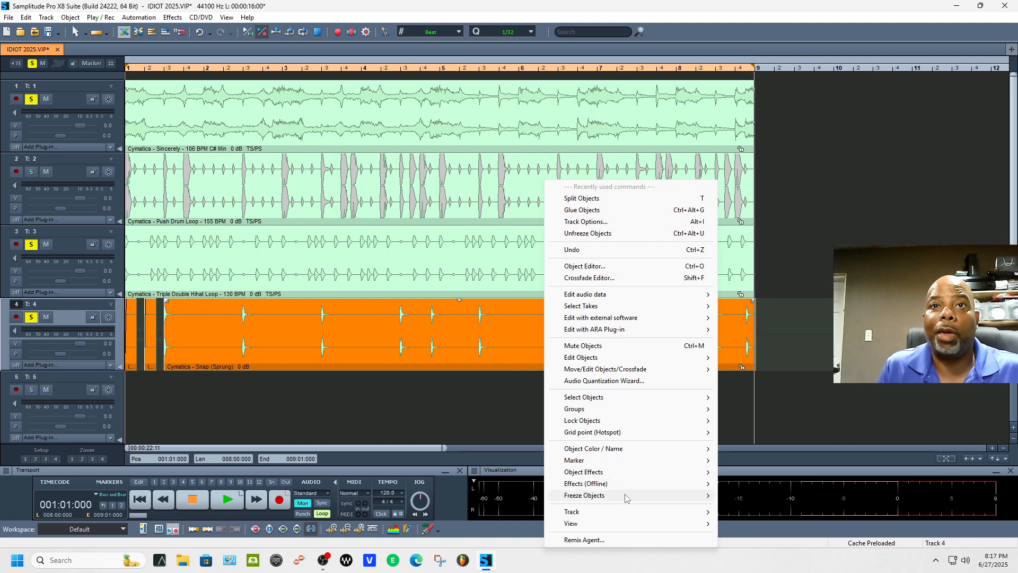
{"action": "mouse_move", "coordinate": [645, 499]}
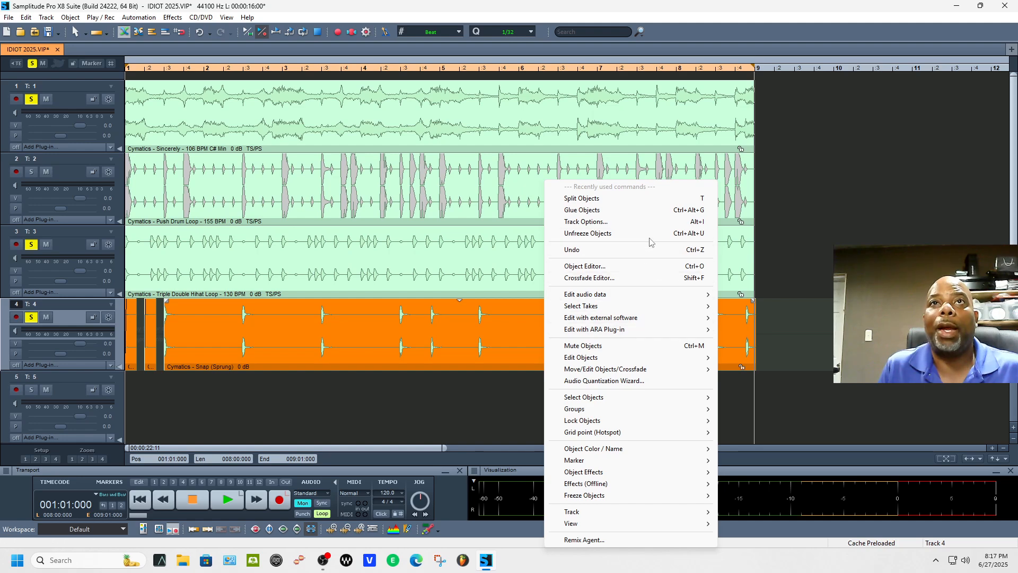
{"action": "left_click", "coordinate": [652, 213]}
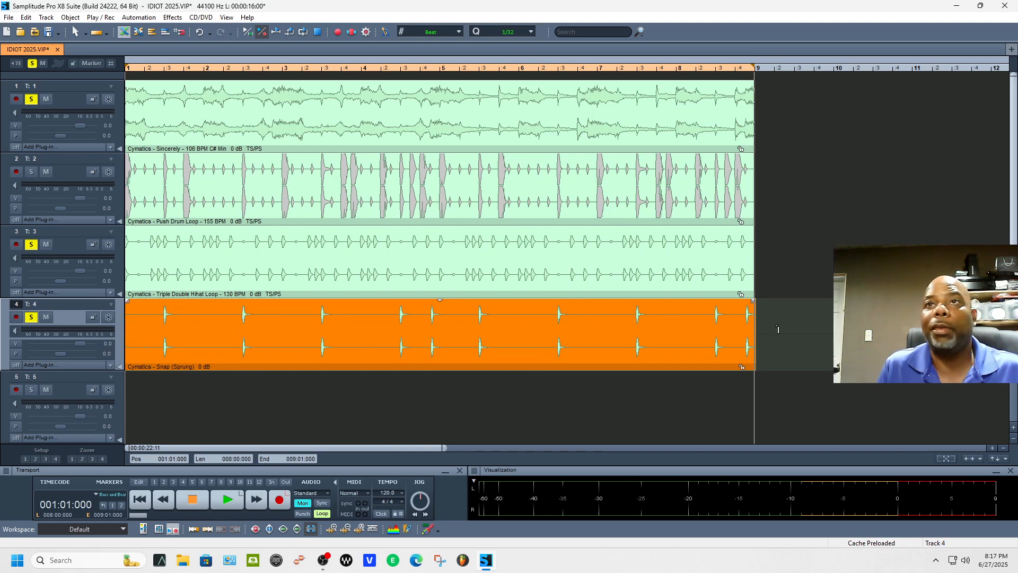
Step: Audition the loop, turn off every track solo, and play back the full mix of all four tracks
{"action": "key", "text": "space"}
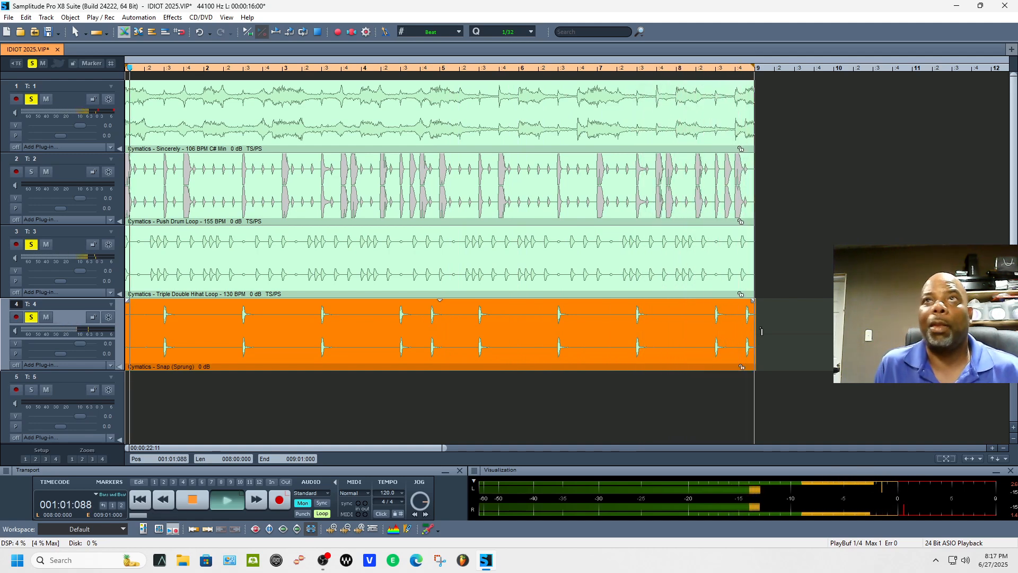
{"action": "key", "text": "space"}
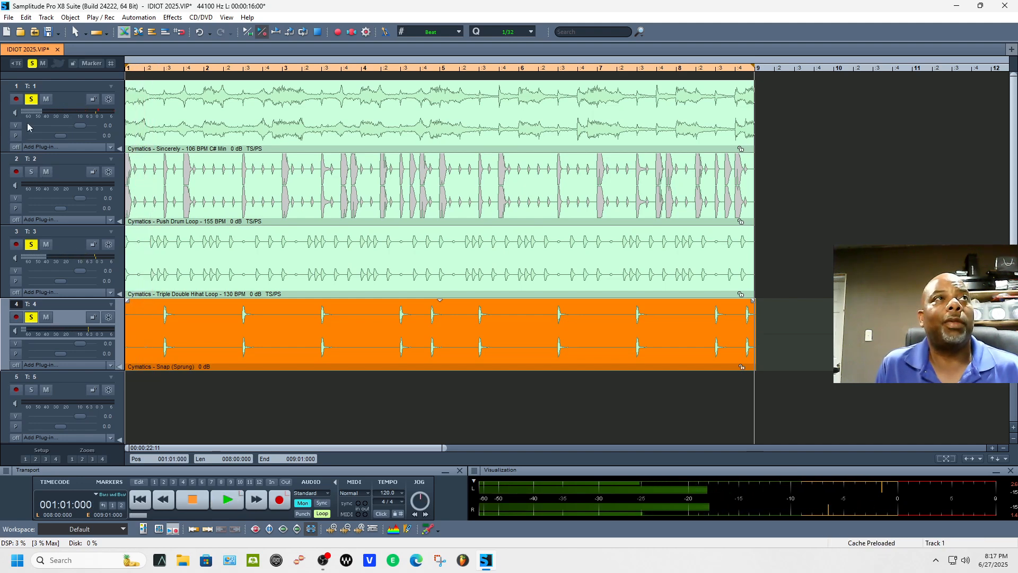
{"action": "left_click", "coordinate": [31, 99]}
{"action": "left_click", "coordinate": [32, 64]}
{"action": "key", "text": "space"}
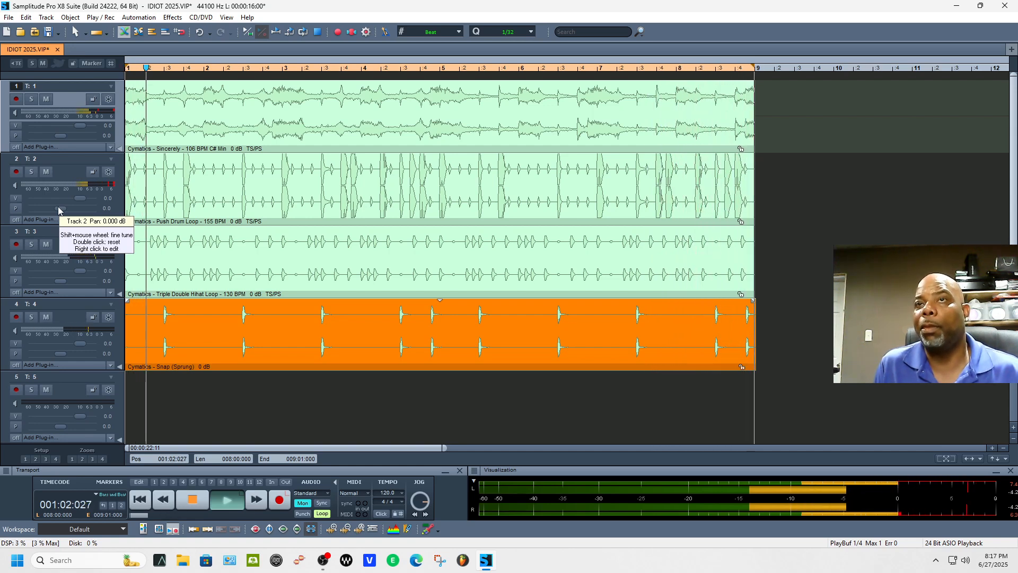
{"action": "key", "text": "space"}
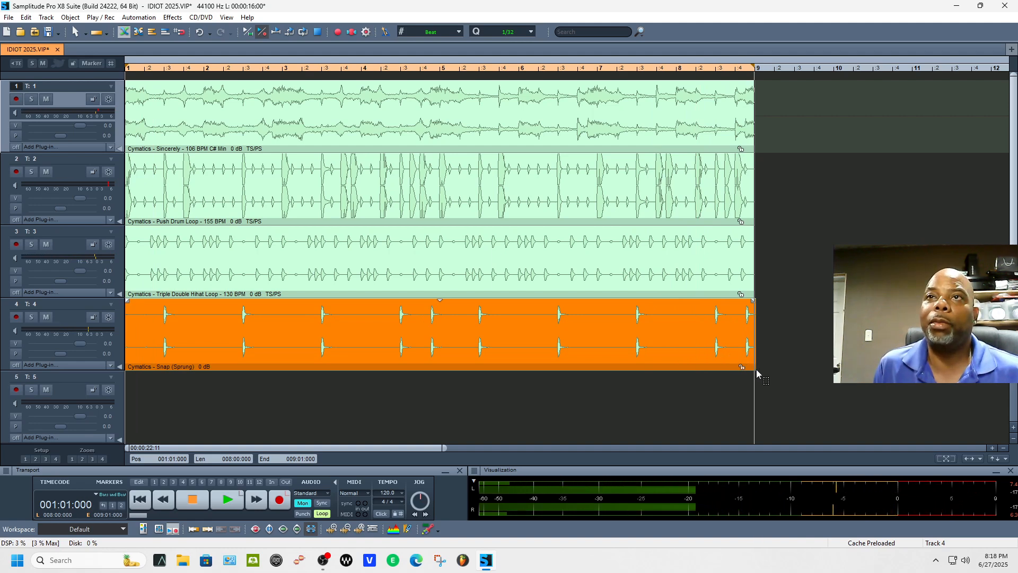
Step: Trim the end of the glued snap object to 009:01:000 and play the loop
{"action": "left_click_drag", "start_coordinate": [754, 369], "coordinate": [753, 368]}
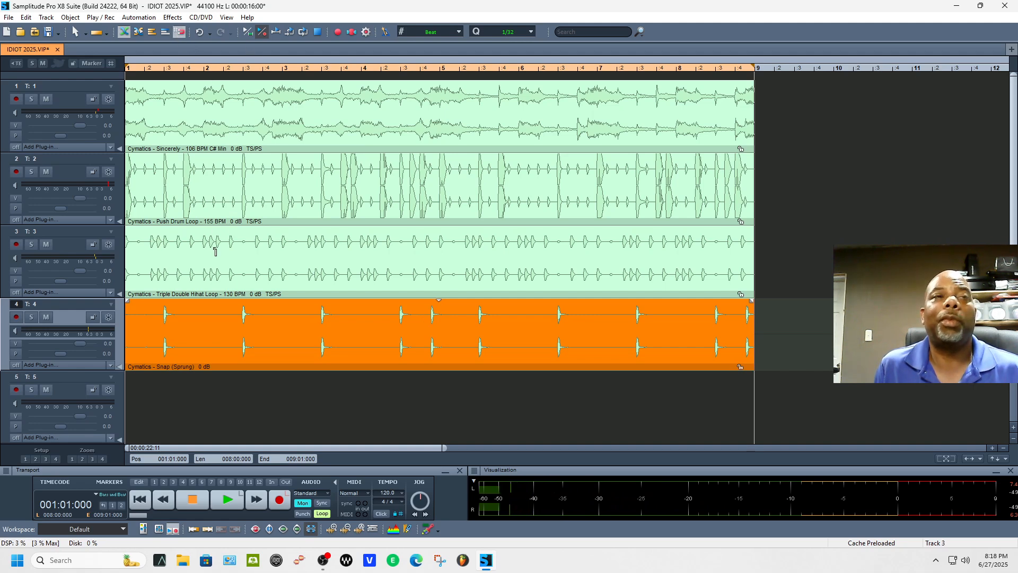
{"action": "key", "text": "space"}
{"action": "key", "text": "space"}
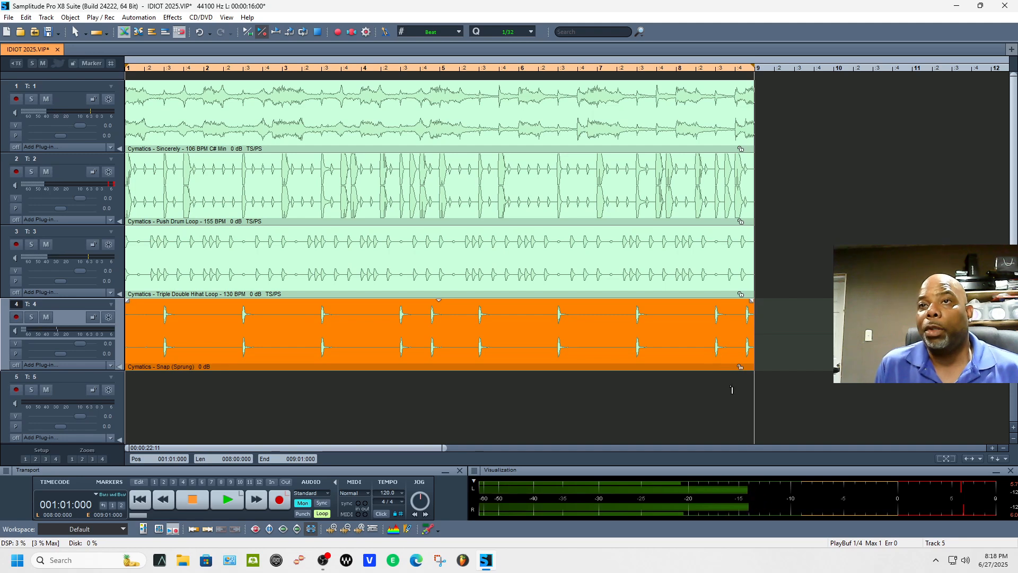
Step: Duplicate the eight-bar objects on all four tracks three times and extend the playback range to 033:01:000
{"action": "left_click", "coordinate": [1004, 449]}
{"action": "left_click", "coordinate": [1004, 449]}
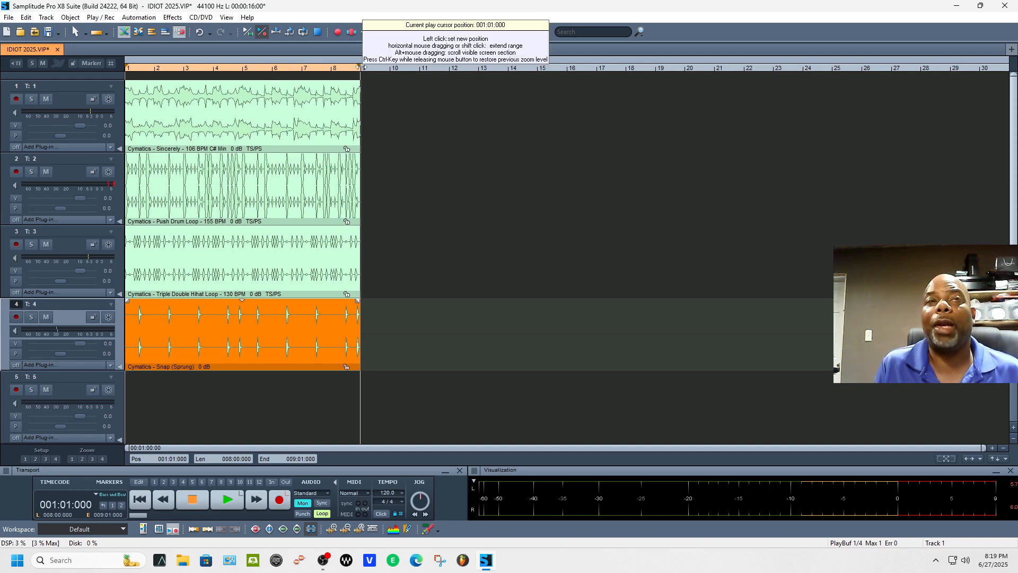
{"action": "left_click", "coordinate": [309, 137]}
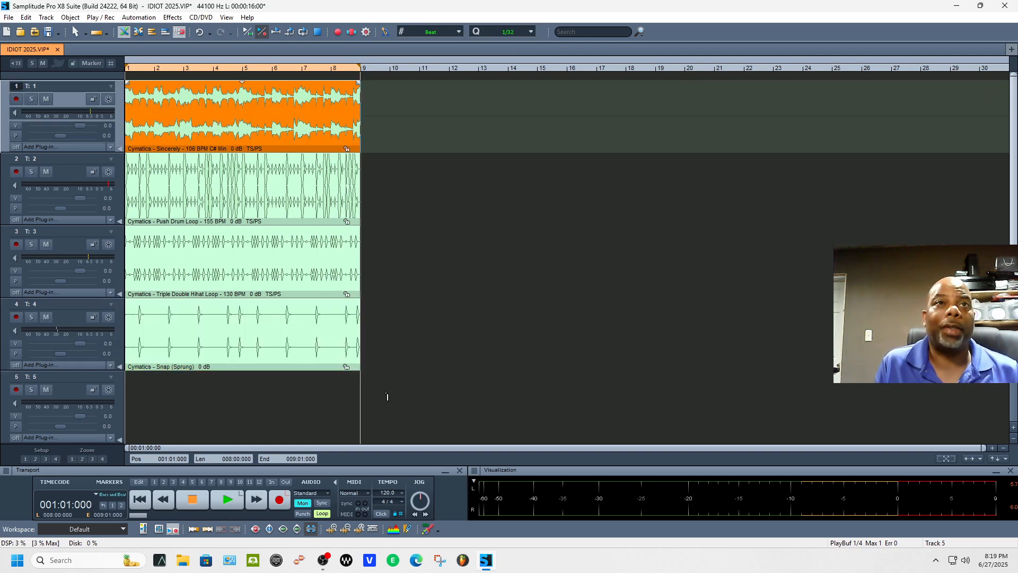
{"action": "left_click_drag", "start_coordinate": [389, 363], "coordinate": [230, 112]}
{"action": "key", "text": "ctrl+d"}
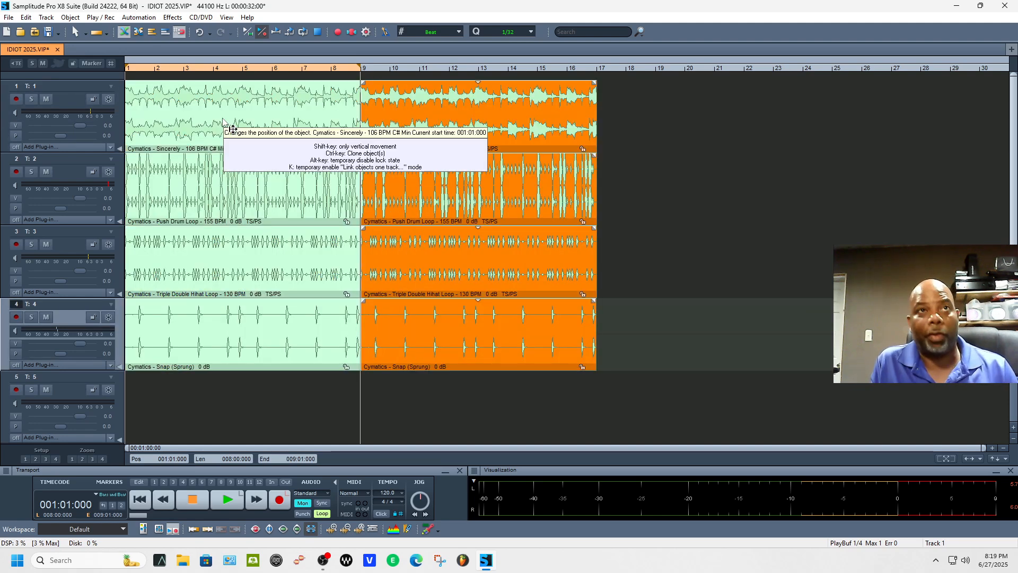
{"action": "key", "text": "ctrl+d"}
{"action": "key", "text": "ctrl+d"}
{"action": "left_click_drag", "start_coordinate": [361, 69], "coordinate": [1005, 74]}
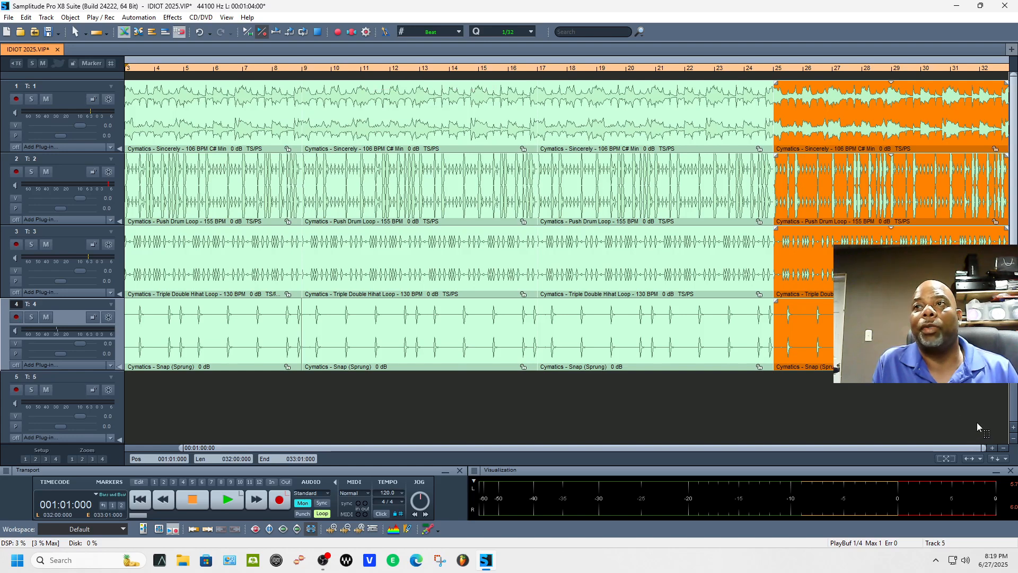
{"action": "left_click", "coordinate": [641, 387]}
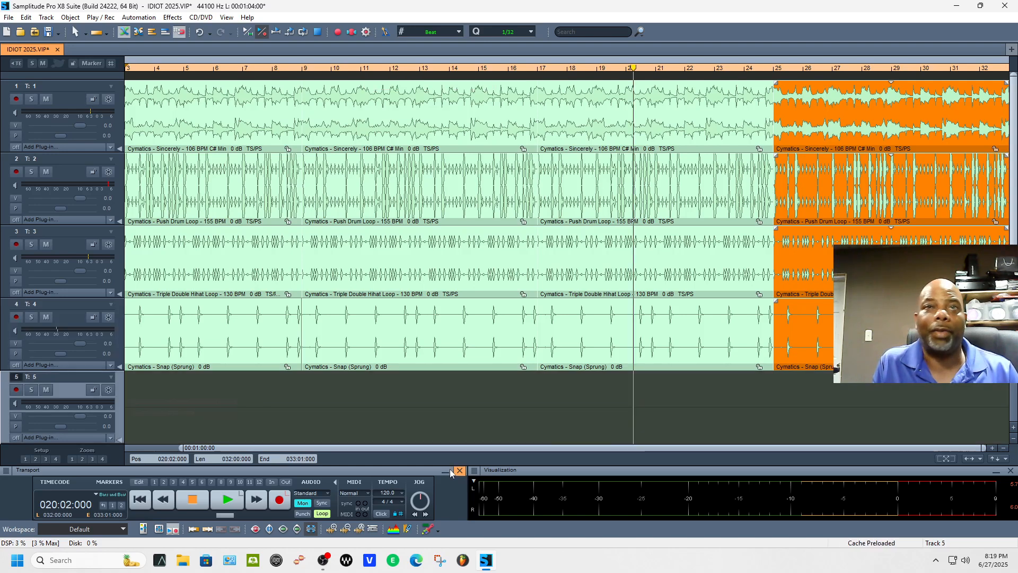
Step: Delete the snap object on track 4 and the push drum loop on track 2 from bars 1 to 8
{"action": "left_click_drag", "start_coordinate": [254, 449], "coordinate": [105, 452]}
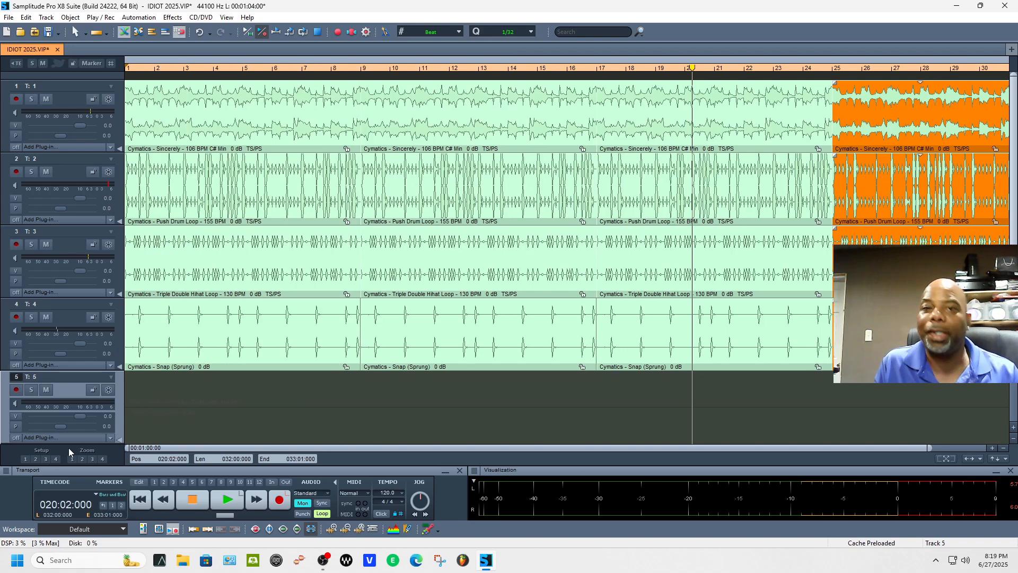
{"action": "left_click", "coordinate": [201, 353]}
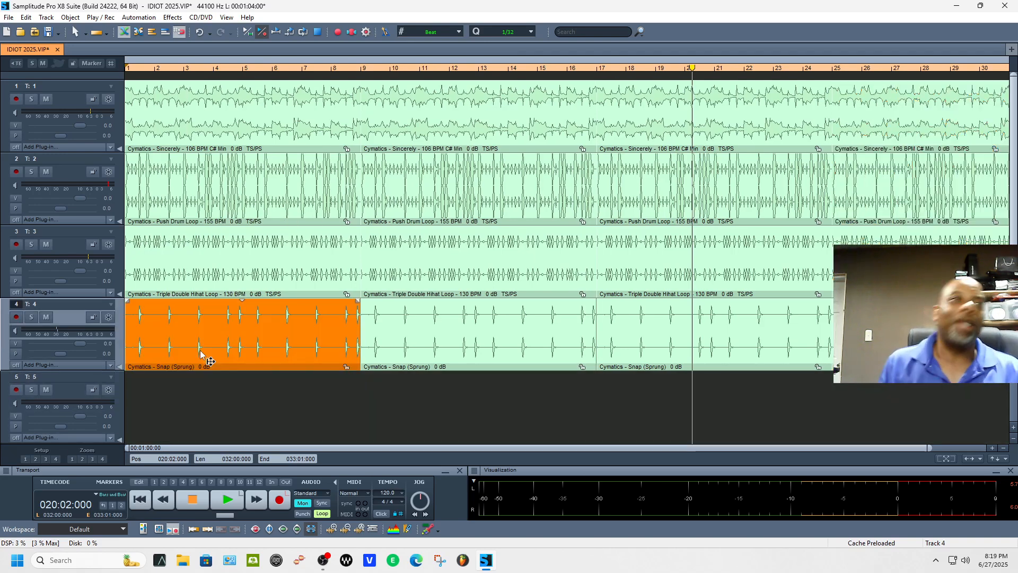
{"action": "key", "text": "Delete"}
{"action": "left_click", "coordinate": [249, 213]}
{"action": "key", "text": "Delete"}
Step: Return the play cursor to 001:01:000 and play the arrangement from the start
{"action": "key", "text": "space"}
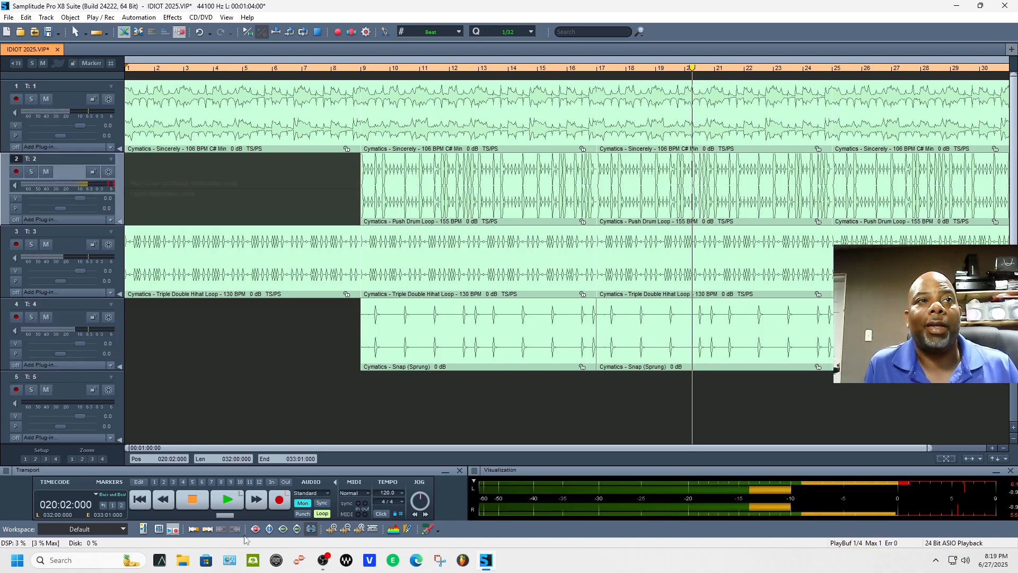
{"action": "left_click", "coordinate": [141, 501]}
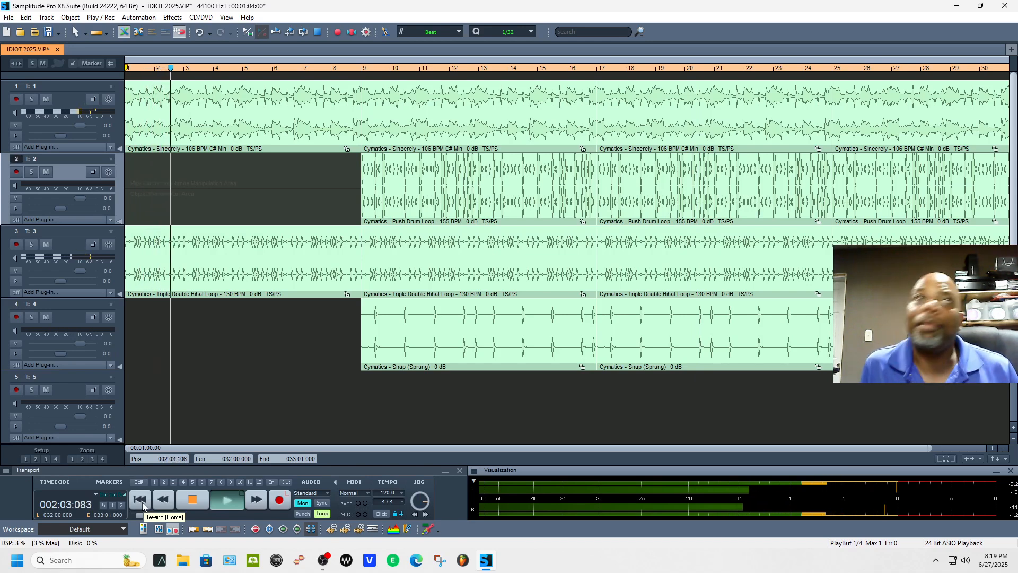
{"action": "key", "text": "space"}
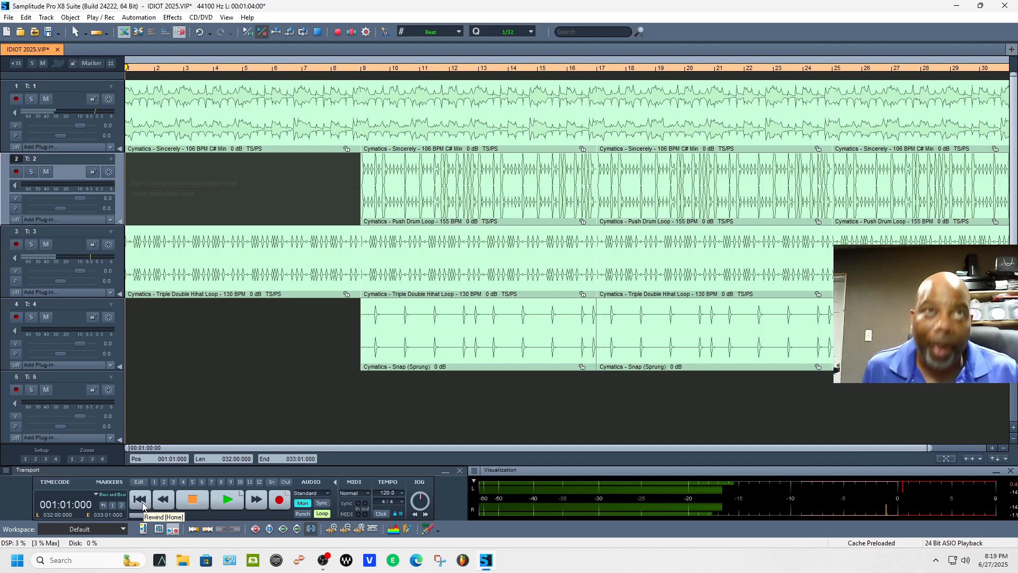
{"action": "key", "text": "space"}
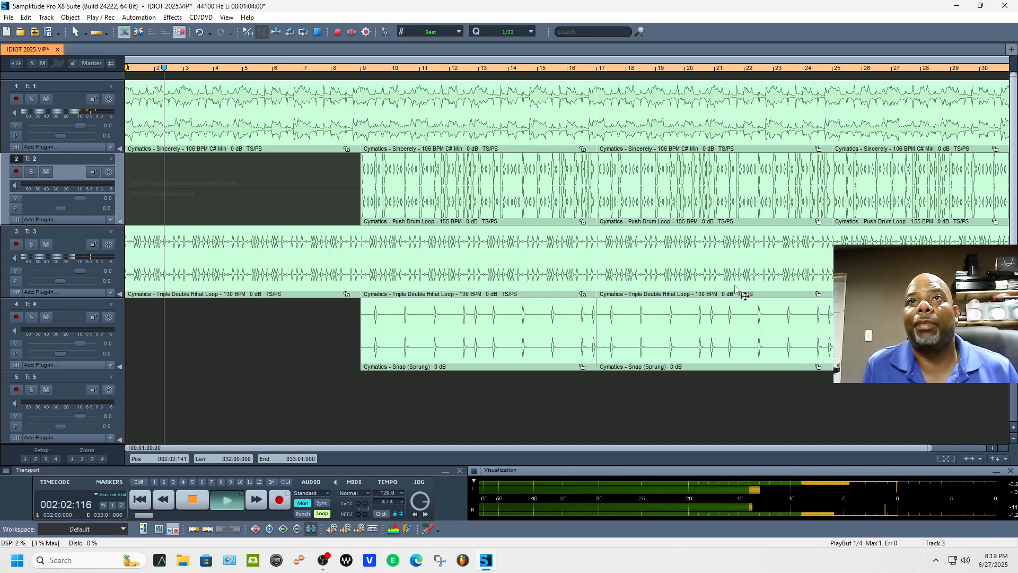
Step: Delete the push drum loop that starts at bar 25 on track 2
{"action": "left_click", "coordinate": [736, 219]}
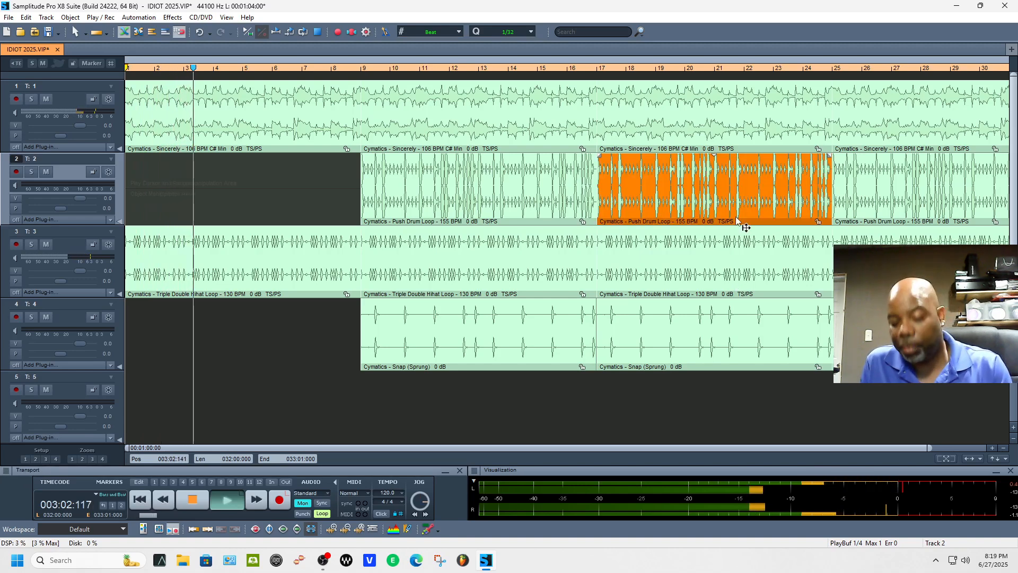
{"action": "left_click", "coordinate": [888, 207]}
{"action": "key", "text": "Delete"}
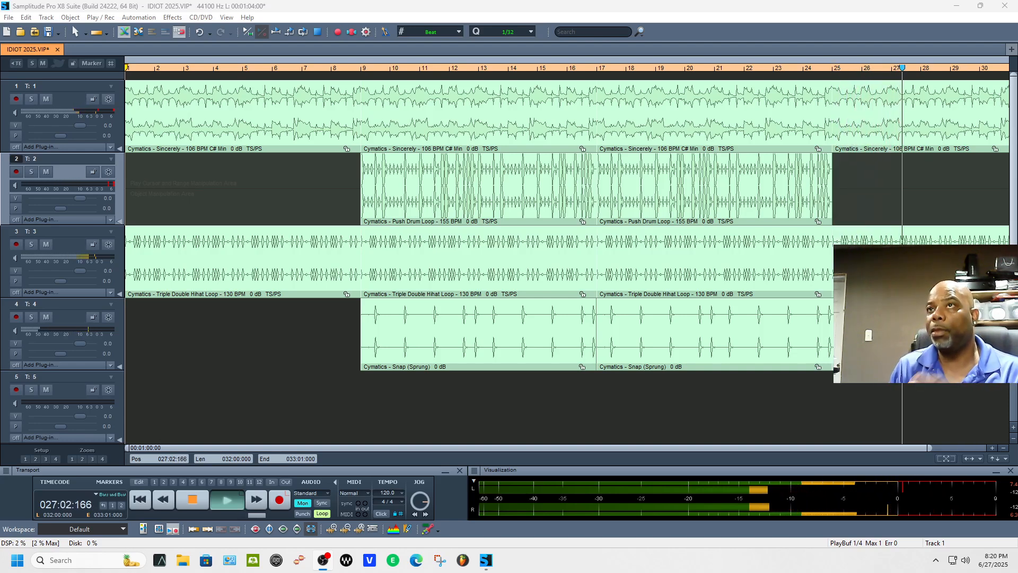
Step: Duplicate the last Sincerely loop on track 1 to bar 33 and extend the playback range to 041:01:000
{"action": "left_click", "coordinate": [967, 141]}
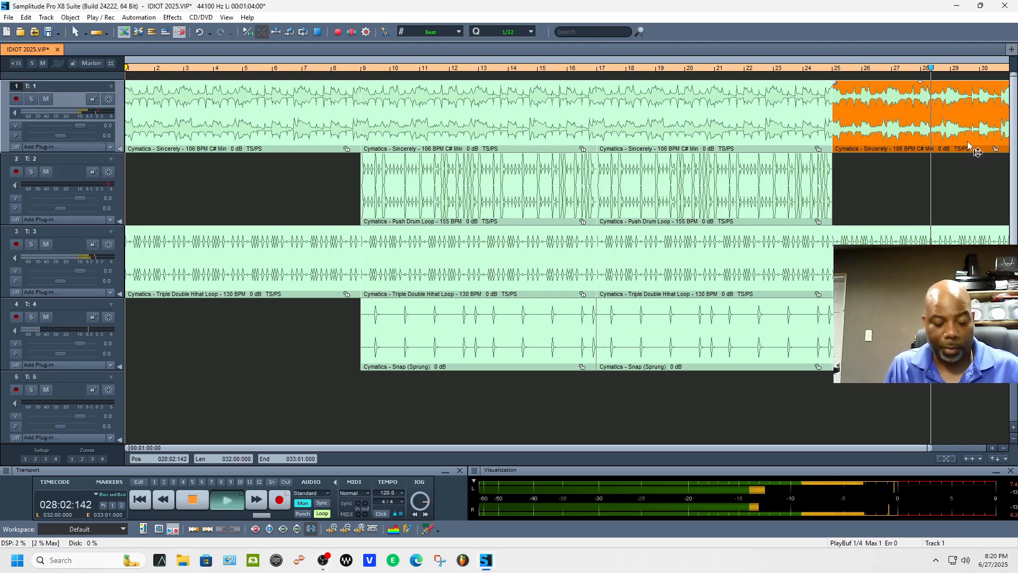
{"action": "key", "text": "ctrl+d"}
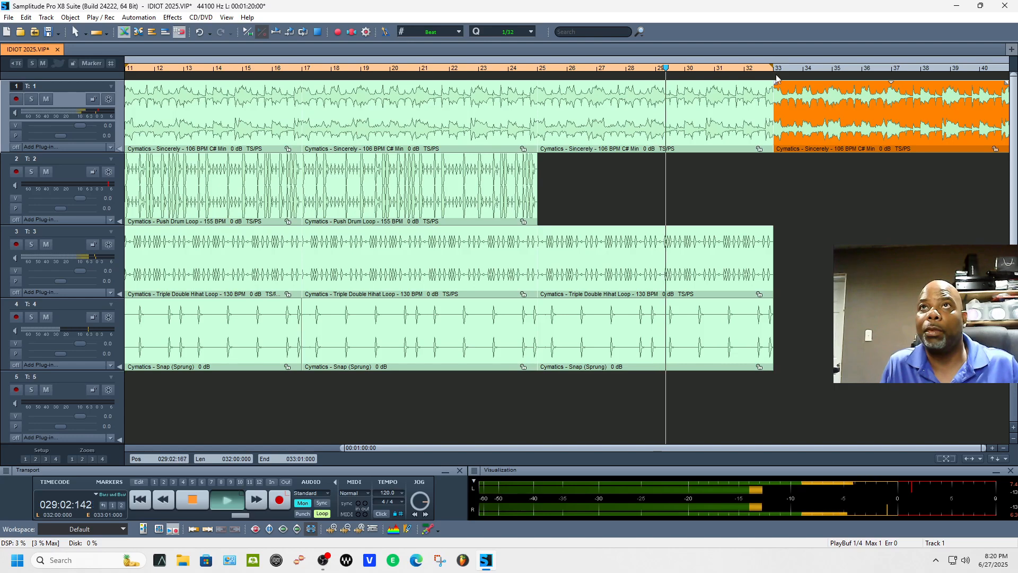
{"action": "left_click_drag", "start_coordinate": [772, 66], "coordinate": [1009, 68]}
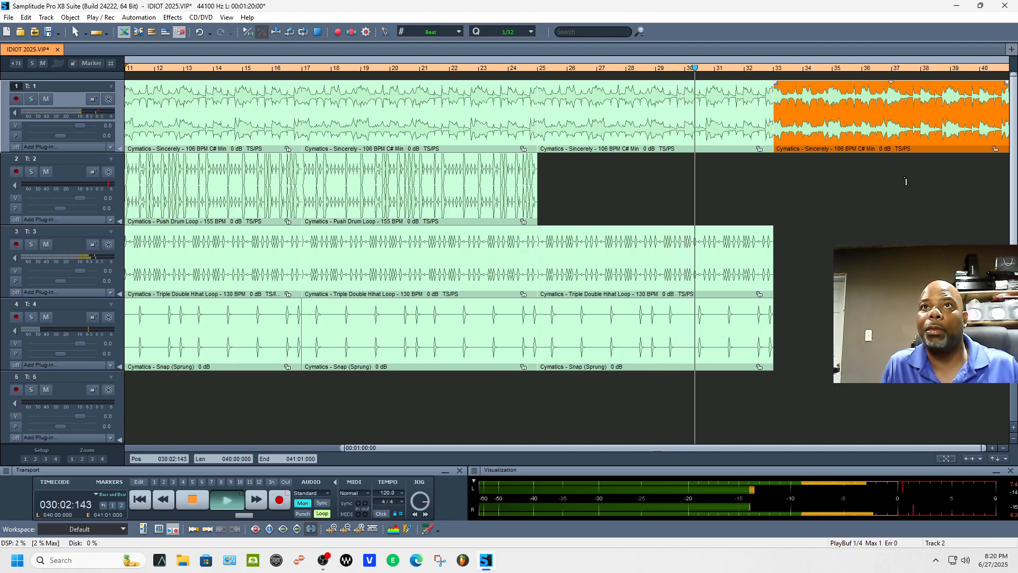
Step: Duplicate the push drum loop from bar 17 on track 2 and move the copy to bar 33
{"action": "left_click", "coordinate": [472, 215]}
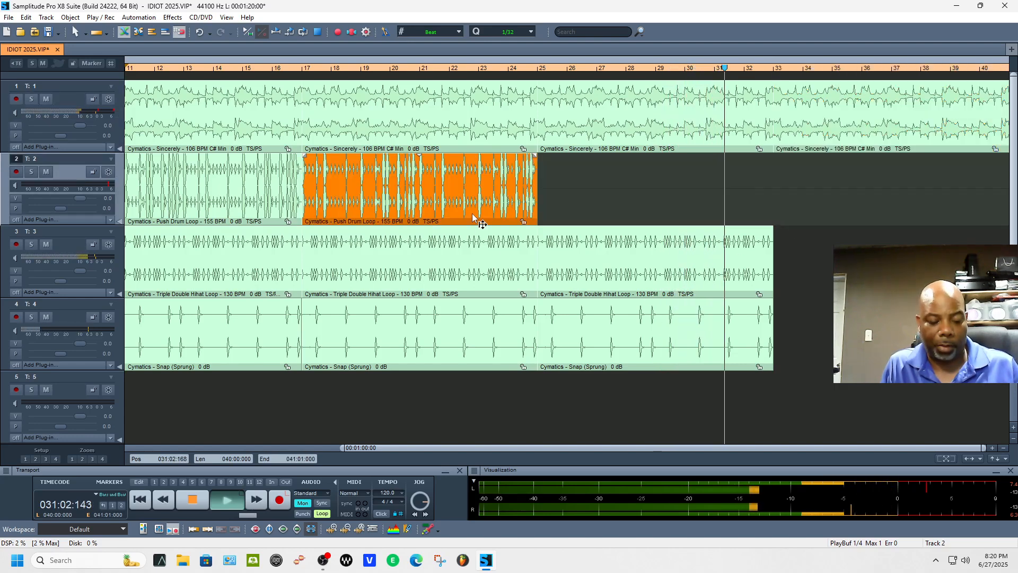
{"action": "key", "text": "ctrl+d"}
{"action": "left_click_drag", "start_coordinate": [576, 207], "coordinate": [819, 204]}
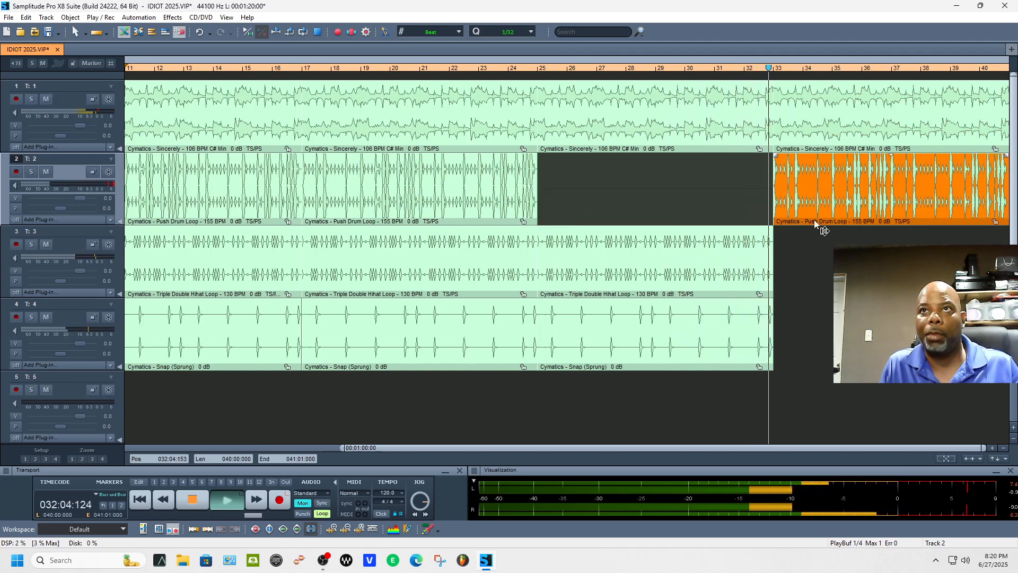
Step: Duplicate the last snap object on track 4 to bar 33 and restart playback from the beginning of the arrangement
{"action": "left_click", "coordinate": [729, 362]}
{"action": "key", "text": "ctrl+d"}
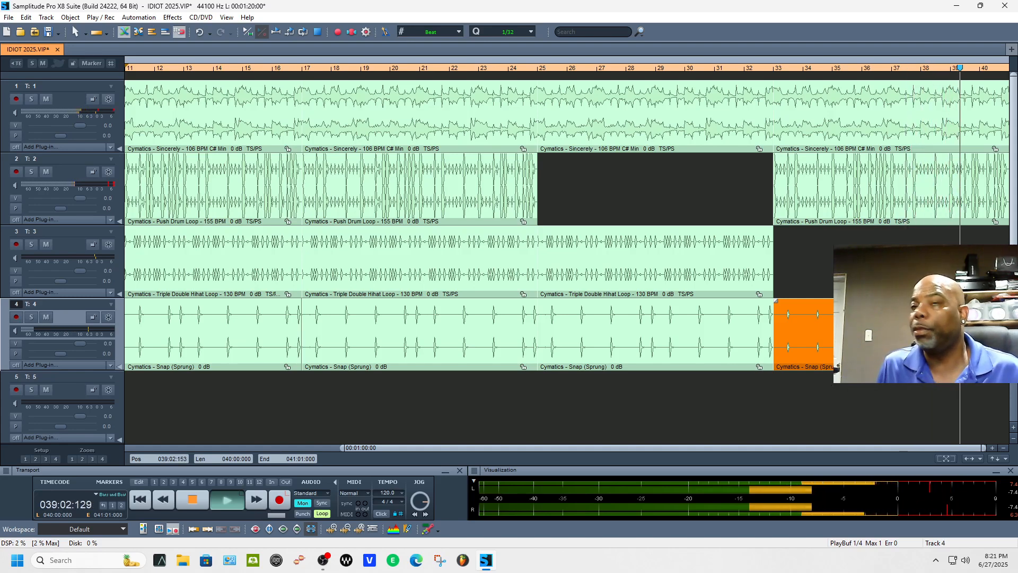
{"action": "left_click", "coordinate": [193, 499]}
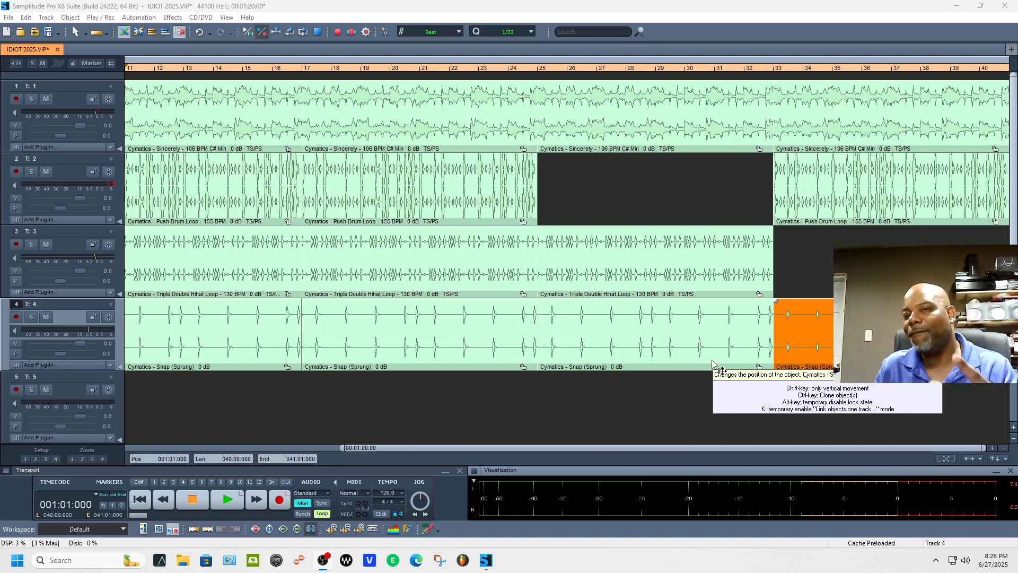
{"action": "left_click", "coordinate": [225, 502]}
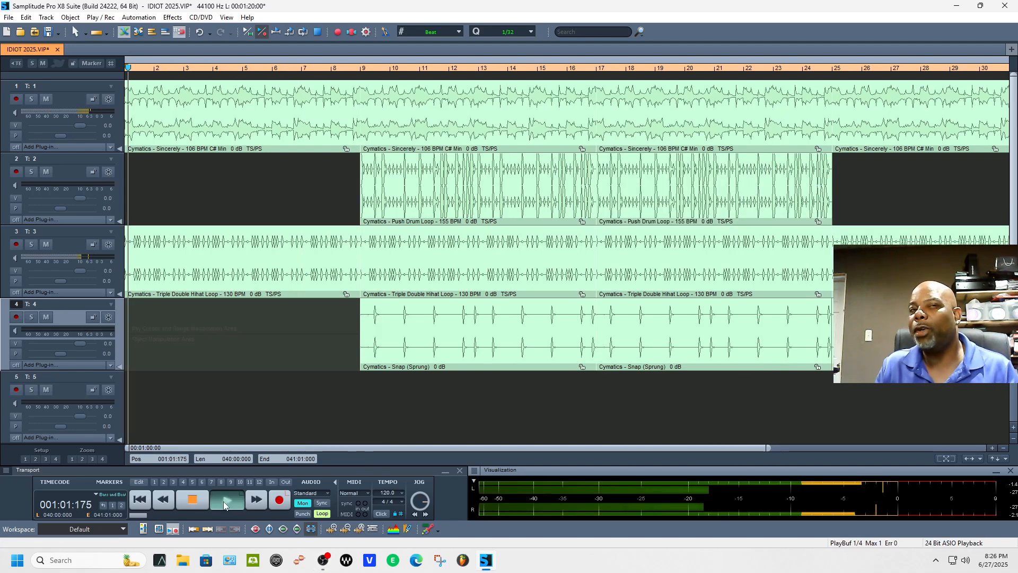